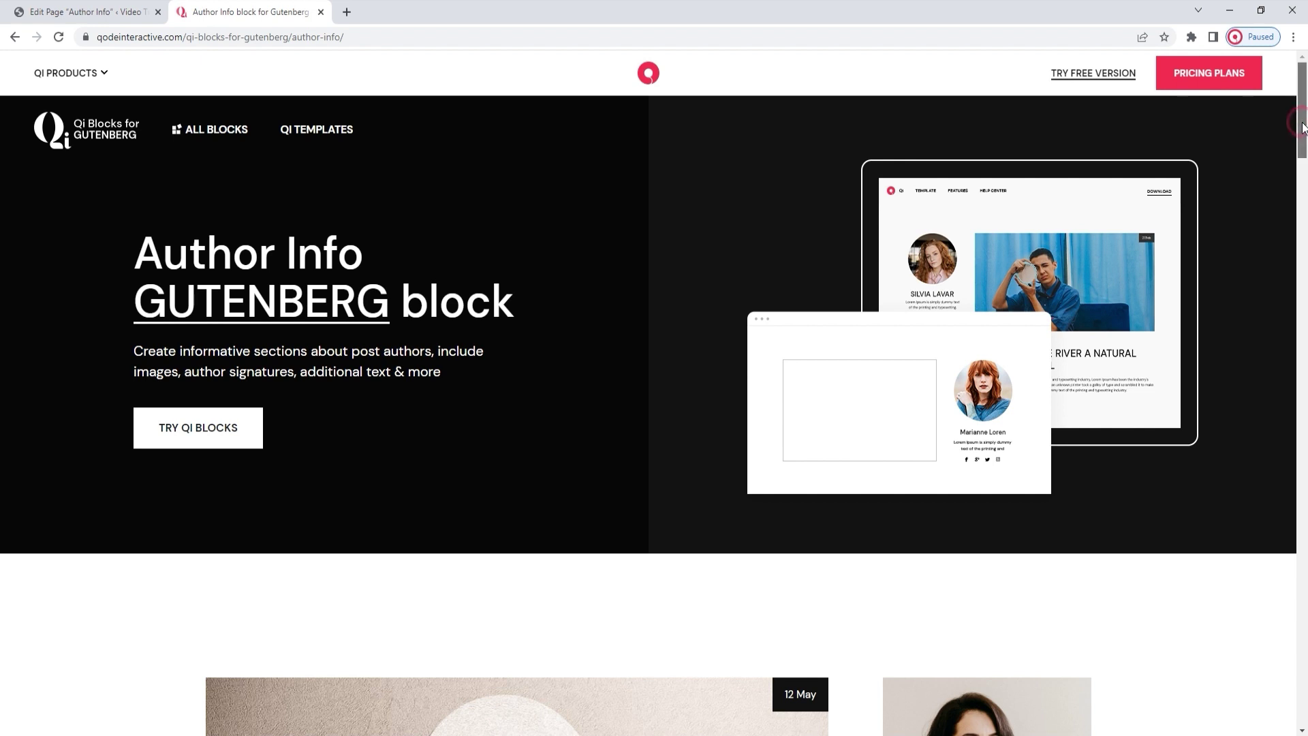
Step: Scroll the Qi Blocks Author Info demo page through every example card to the orange email one
{"action": "left_click_drag", "start_coordinate": [1303, 127], "coordinate": [1305, 195]}
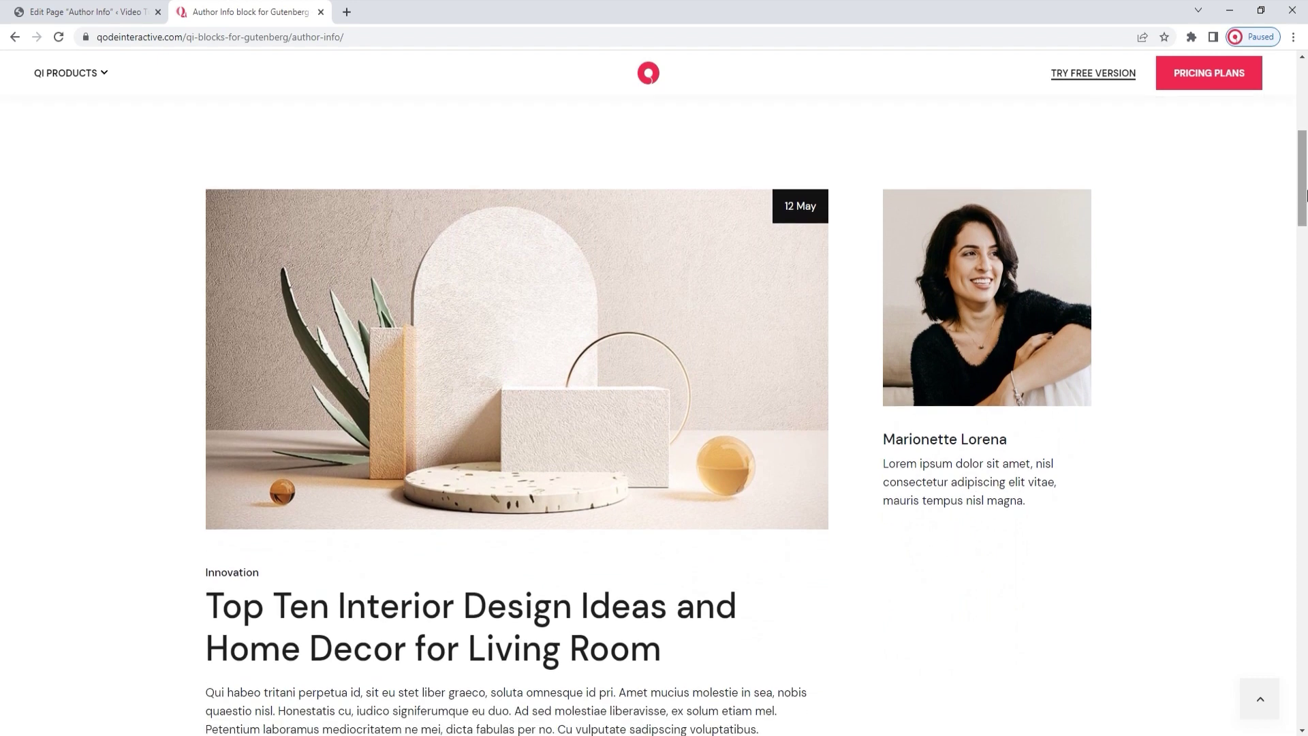
{"action": "left_click_drag", "start_coordinate": [1305, 195], "coordinate": [1306, 292]}
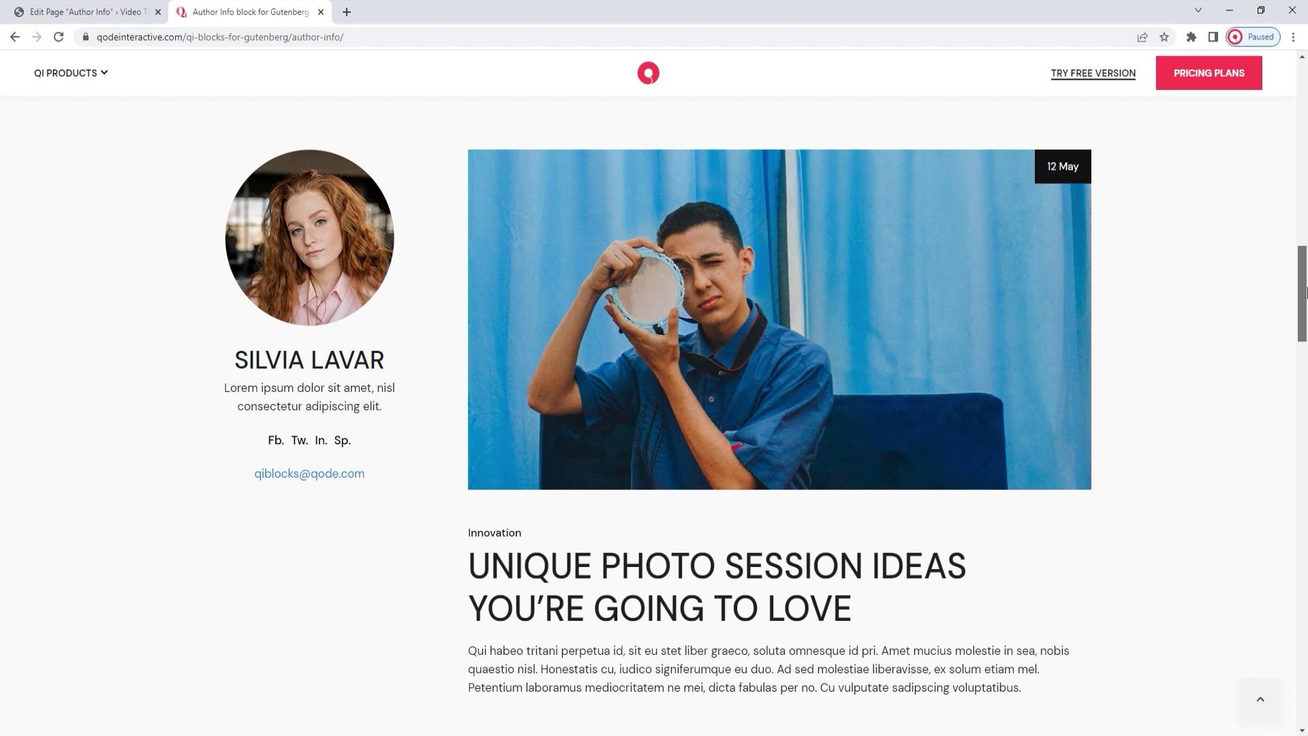
{"action": "left_click_drag", "start_coordinate": [1306, 291], "coordinate": [1307, 461]}
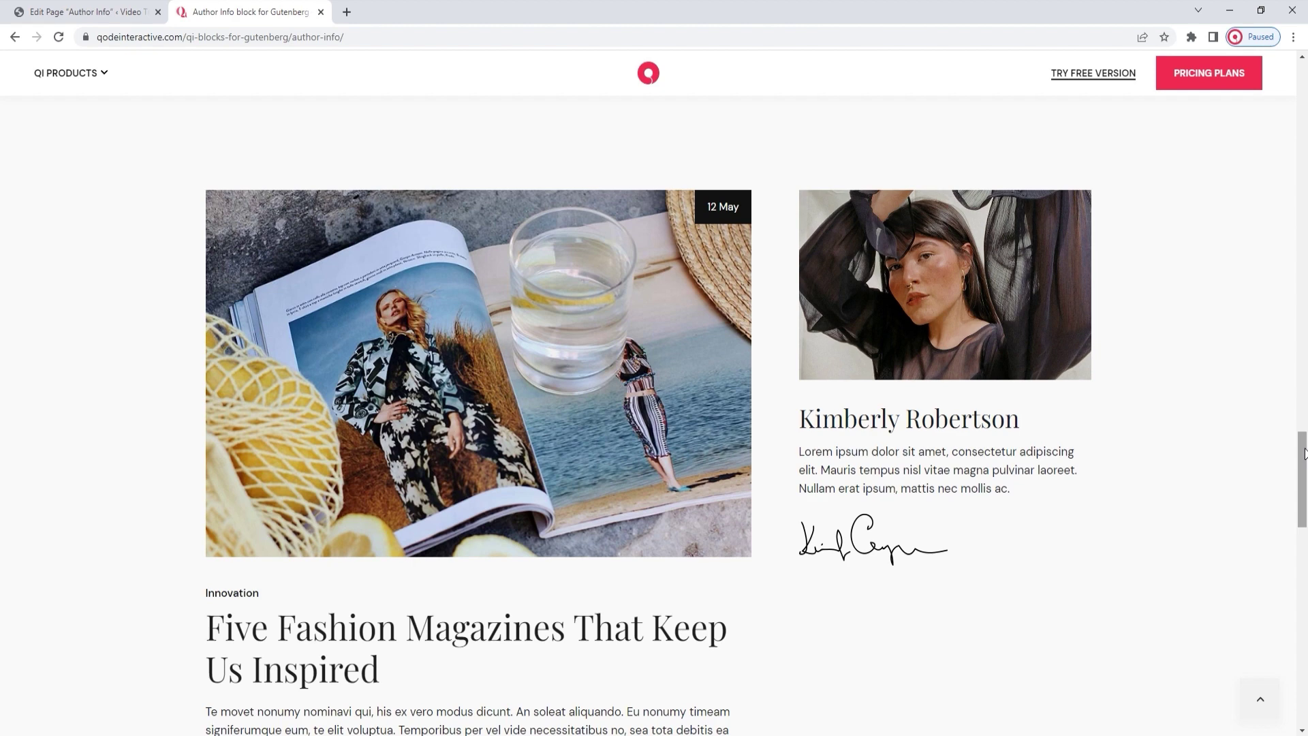
{"action": "left_click_drag", "start_coordinate": [1307, 453], "coordinate": [1307, 560]}
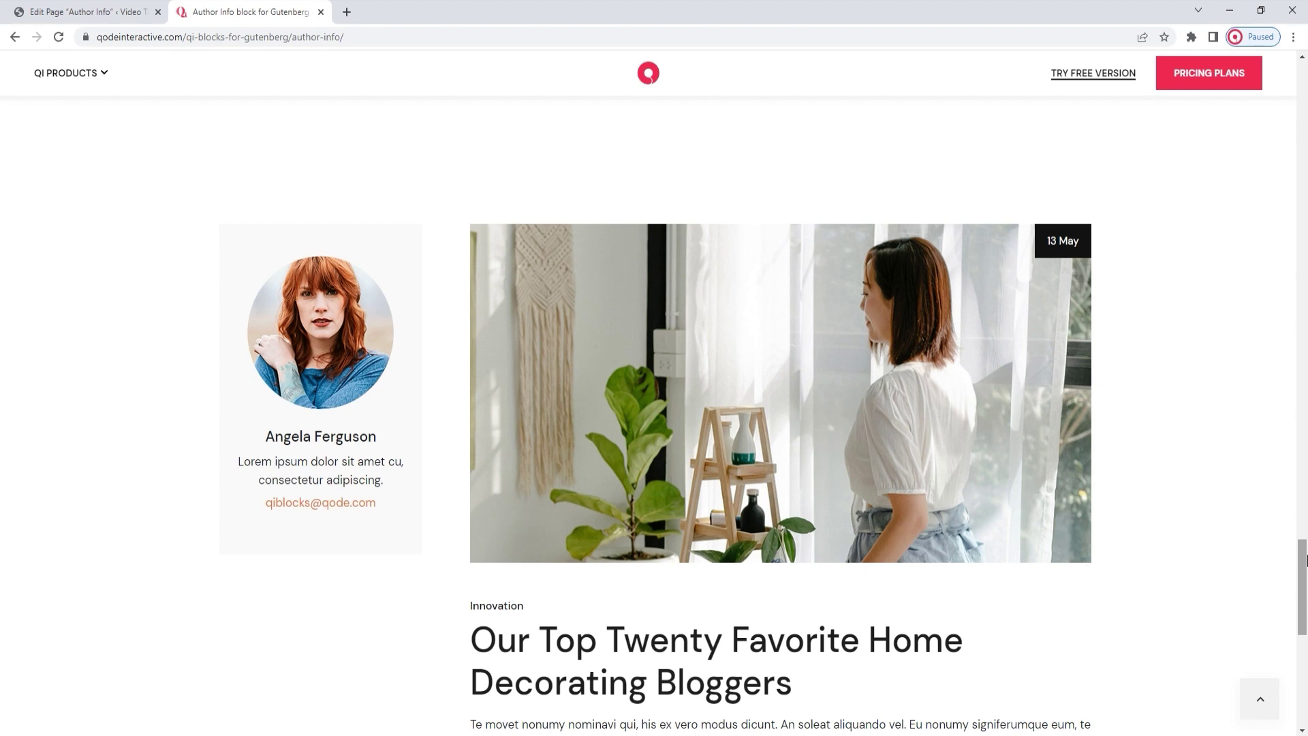
{"action": "left_click_drag", "start_coordinate": [1303, 559], "coordinate": [1303, 585]}
Step: Return to the Author Info page editor and browse the block library, then close it
{"action": "left_click", "coordinate": [109, 6]}
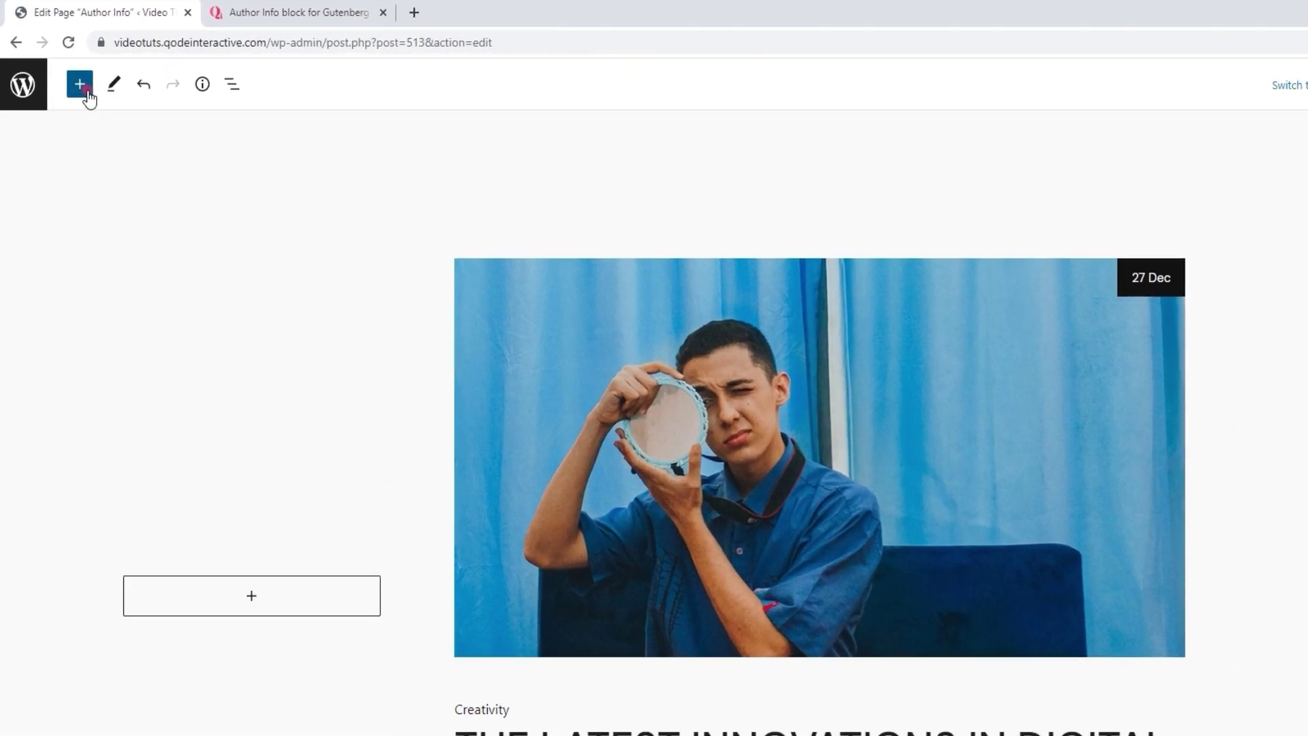
{"action": "left_click", "coordinate": [70, 75]}
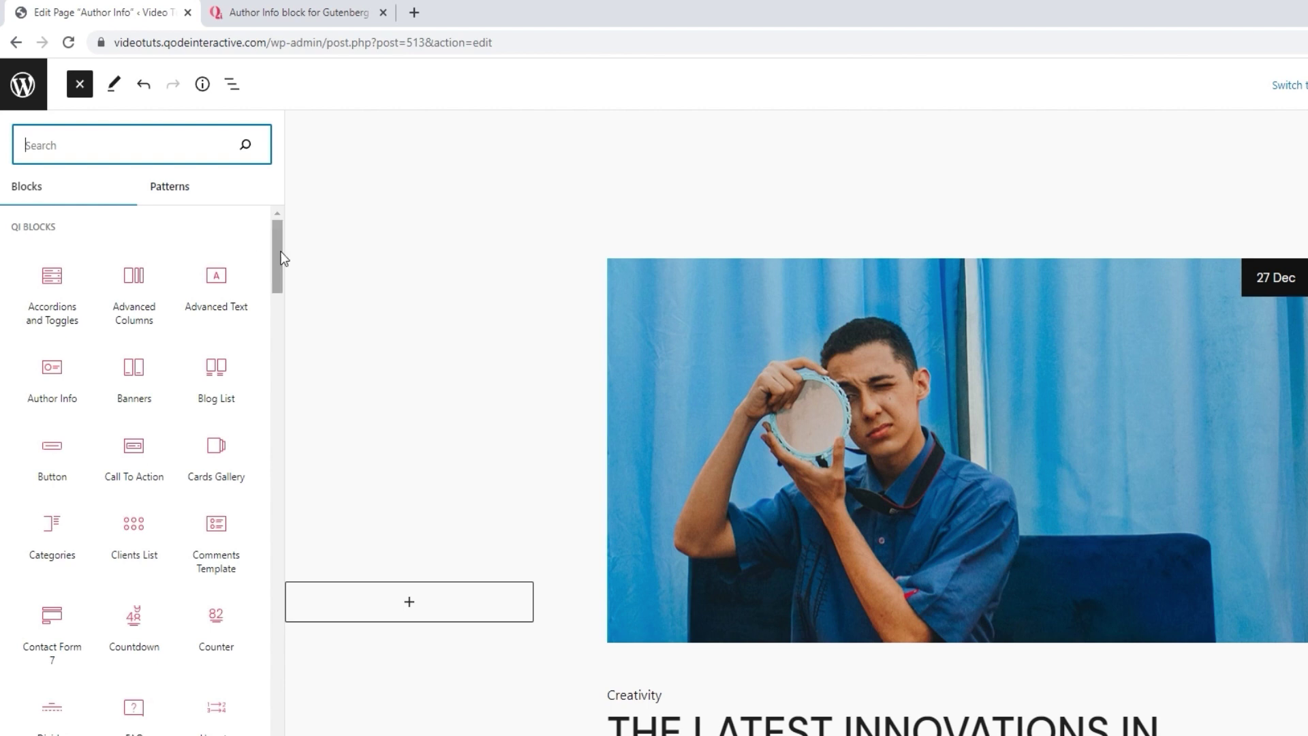
{"action": "left_click_drag", "start_coordinate": [281, 252], "coordinate": [279, 396]}
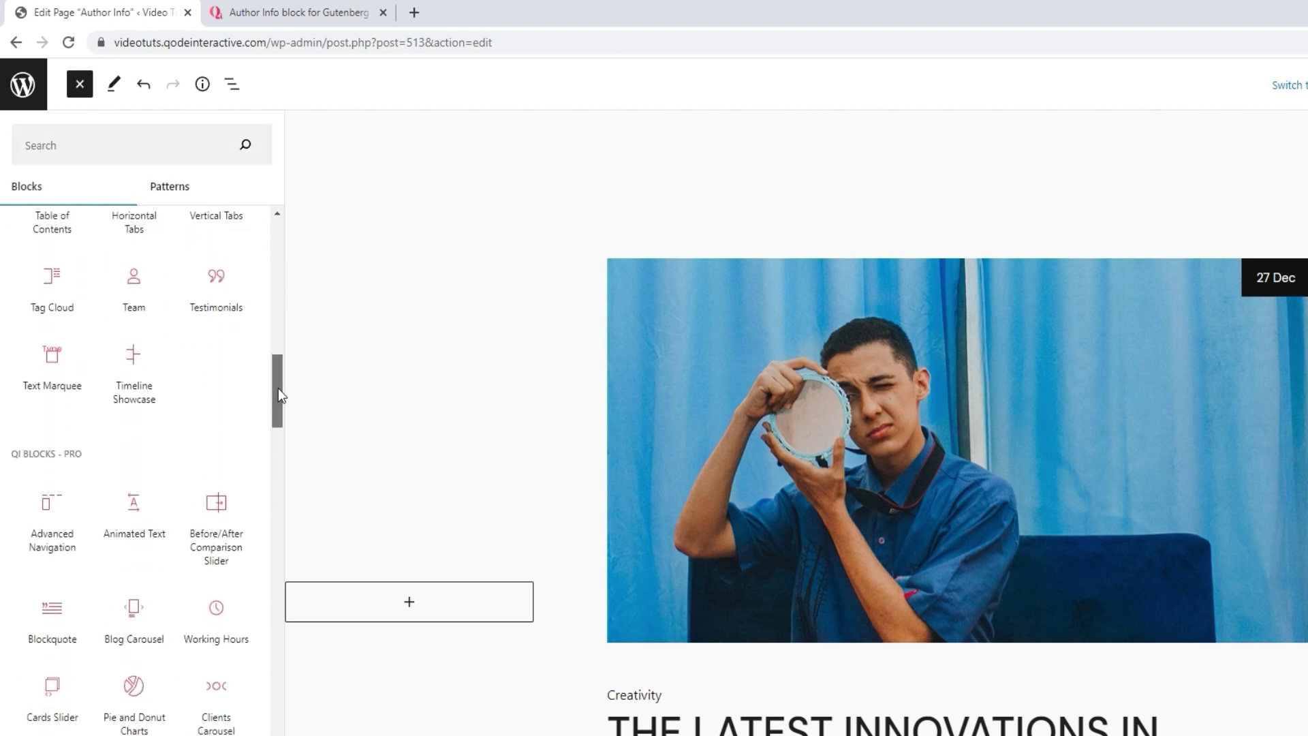
{"action": "left_click_drag", "start_coordinate": [278, 388], "coordinate": [276, 495]}
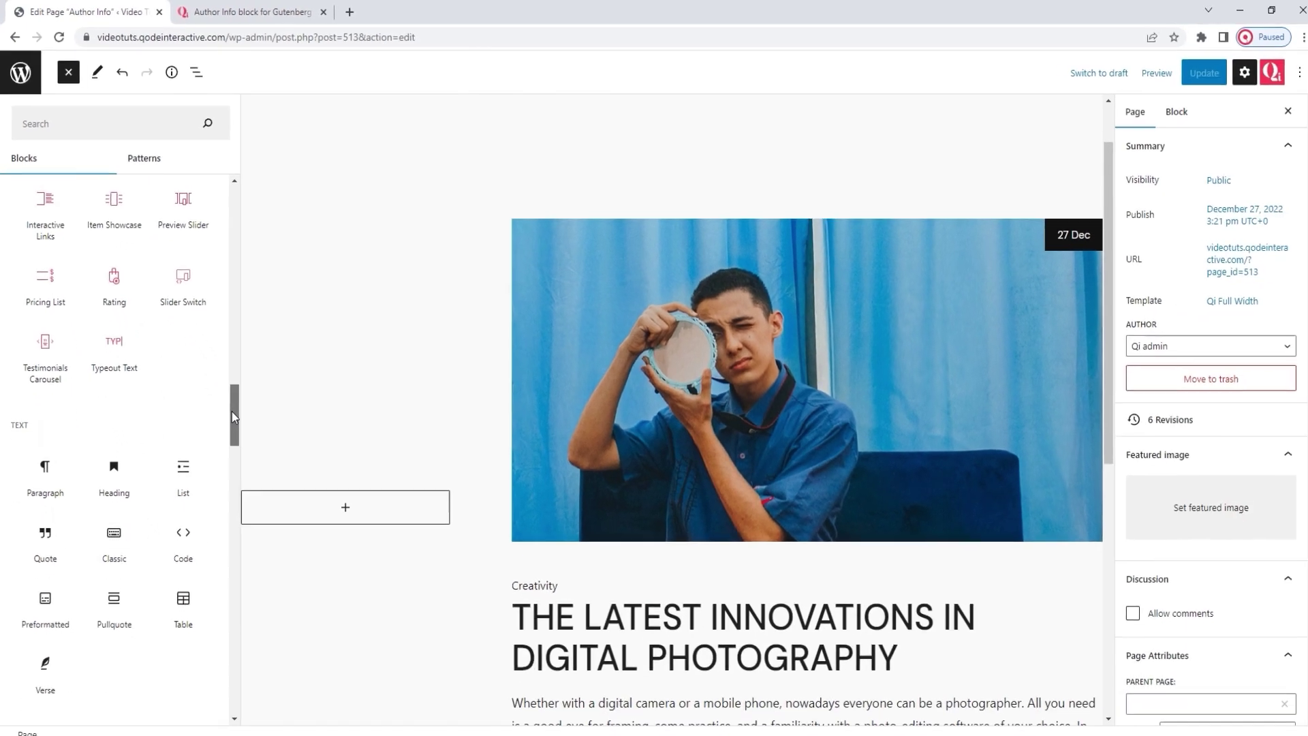
{"action": "left_click_drag", "start_coordinate": [278, 494], "coordinate": [279, 531]}
{"action": "left_click_drag", "start_coordinate": [234, 448], "coordinate": [236, 676]}
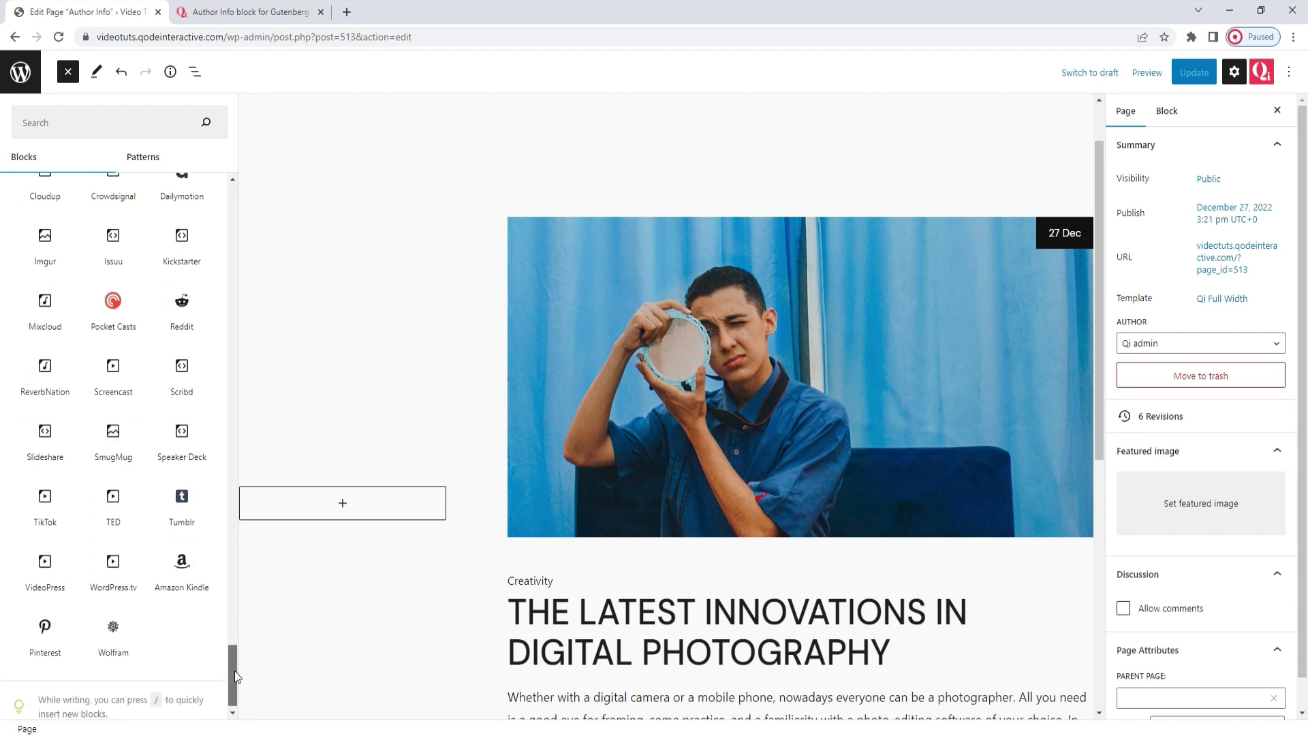
{"action": "left_click", "coordinate": [67, 72]}
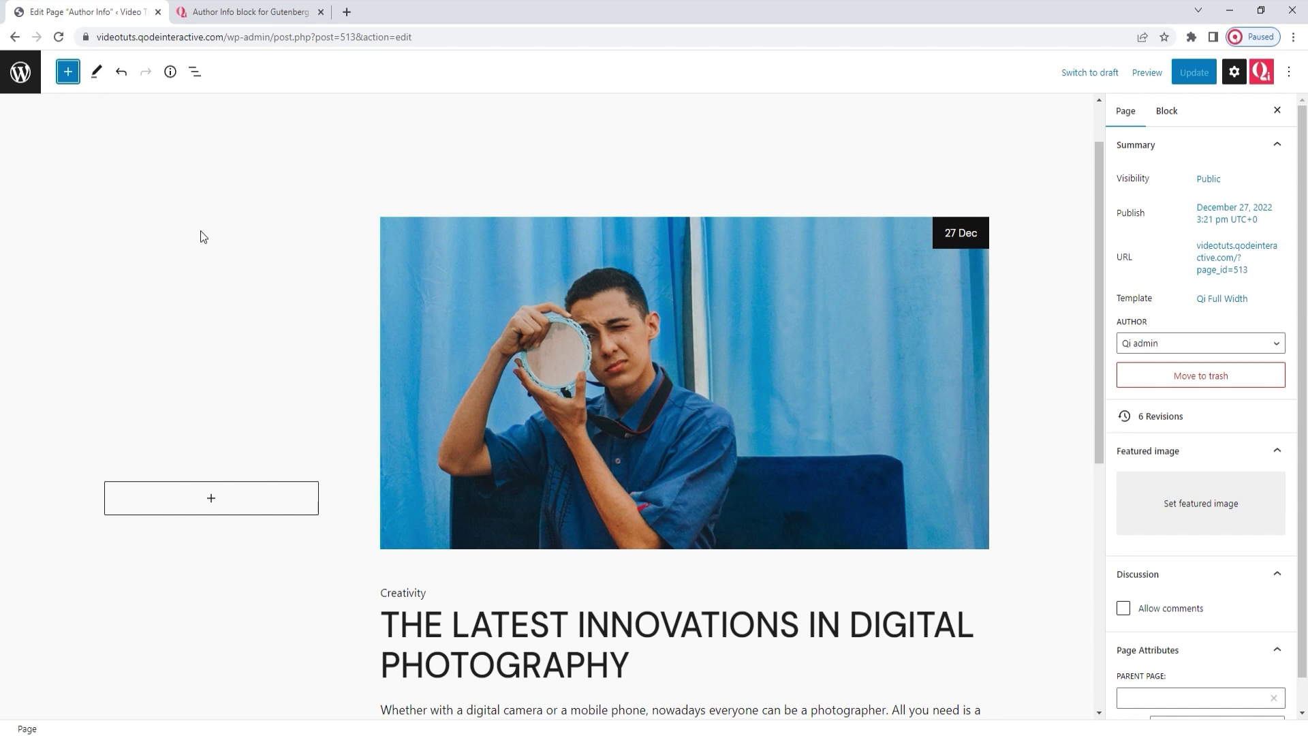
Step: Insert a Qi Blocks Author Info block, found by searching 'aut', into the empty left column
{"action": "scroll", "coordinate": [476, 334], "scroll_direction": "down", "scroll_amount": 1}
{"action": "left_click", "coordinate": [475, 334]}
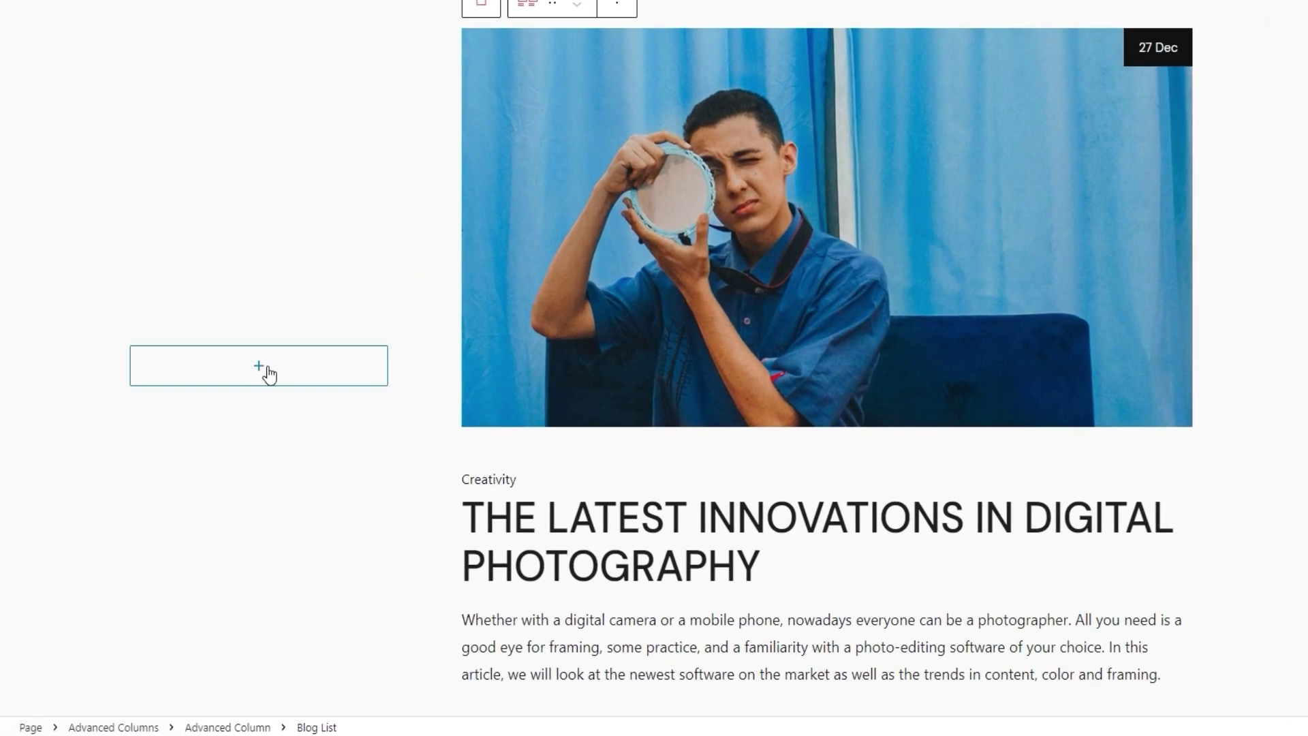
{"action": "left_click", "coordinate": [222, 430]}
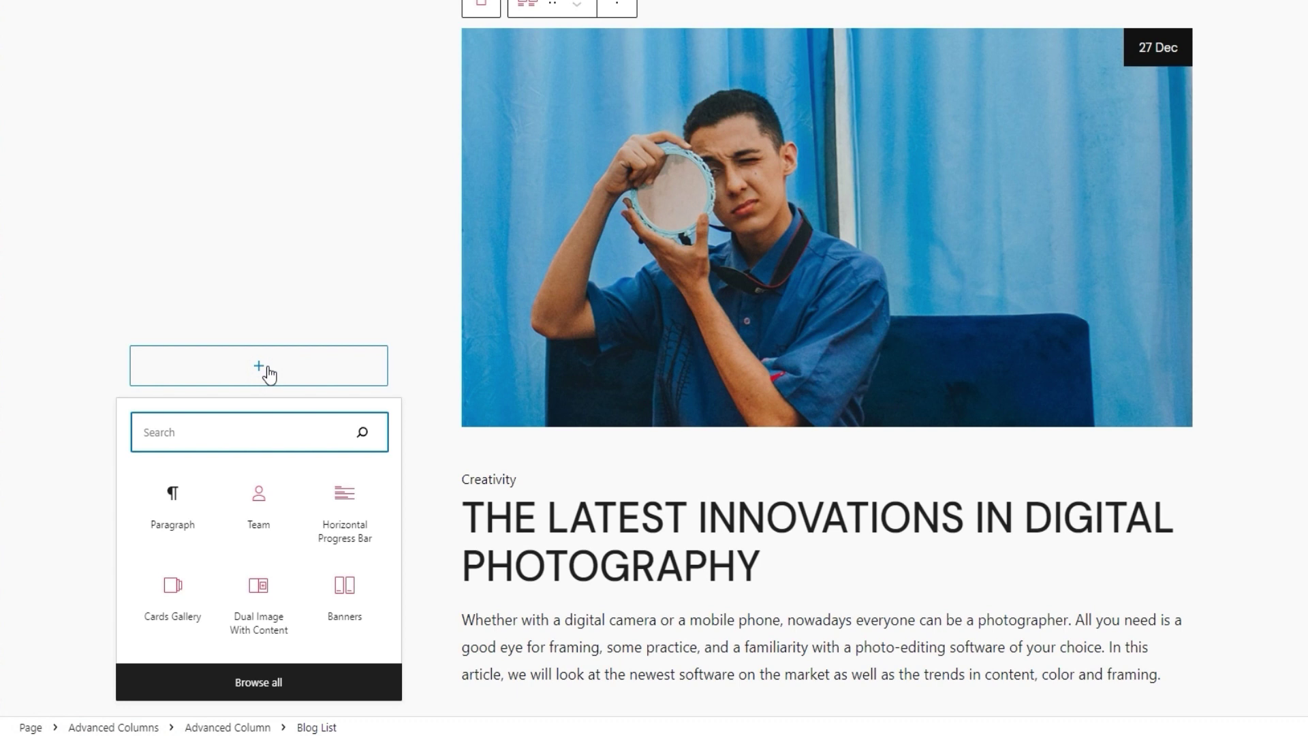
{"action": "type", "text": "a"}
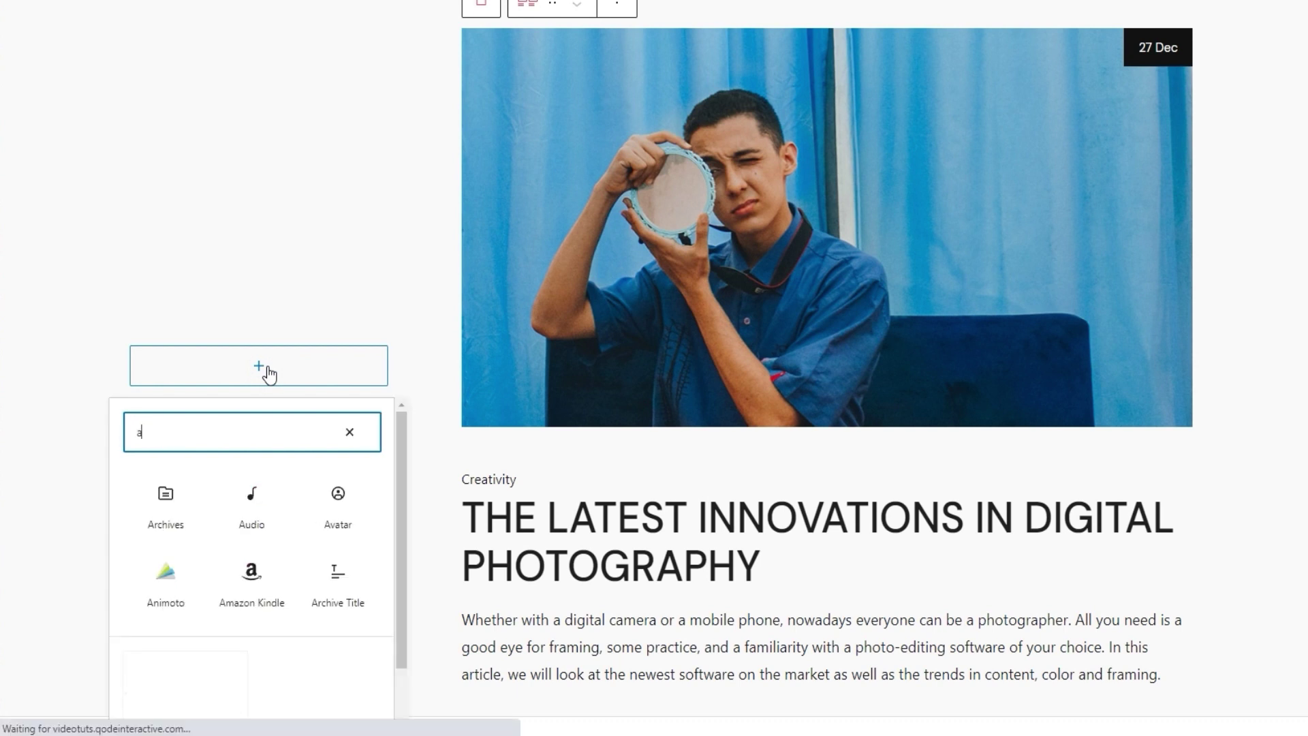
{"action": "type", "text": "ut"}
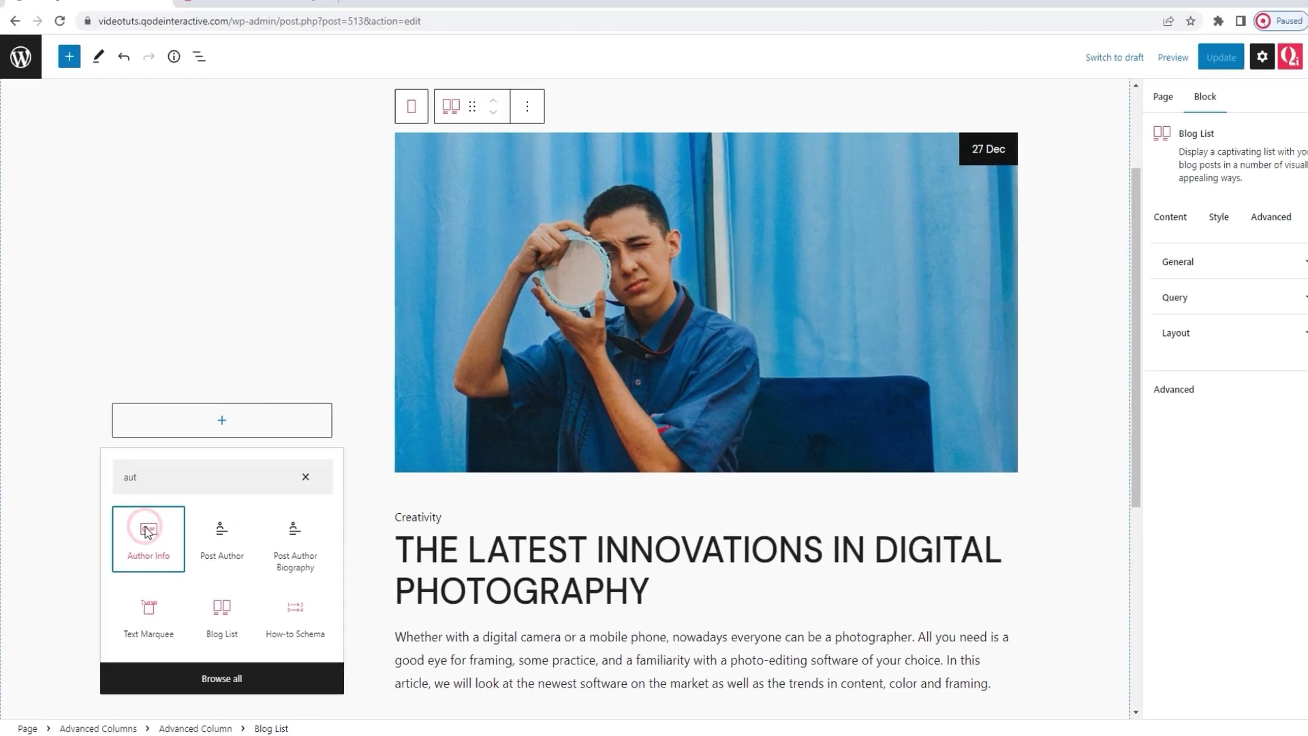
{"action": "left_click", "coordinate": [172, 502]}
{"action": "scroll", "coordinate": [201, 365], "scroll_direction": "up", "scroll_amount": 3}
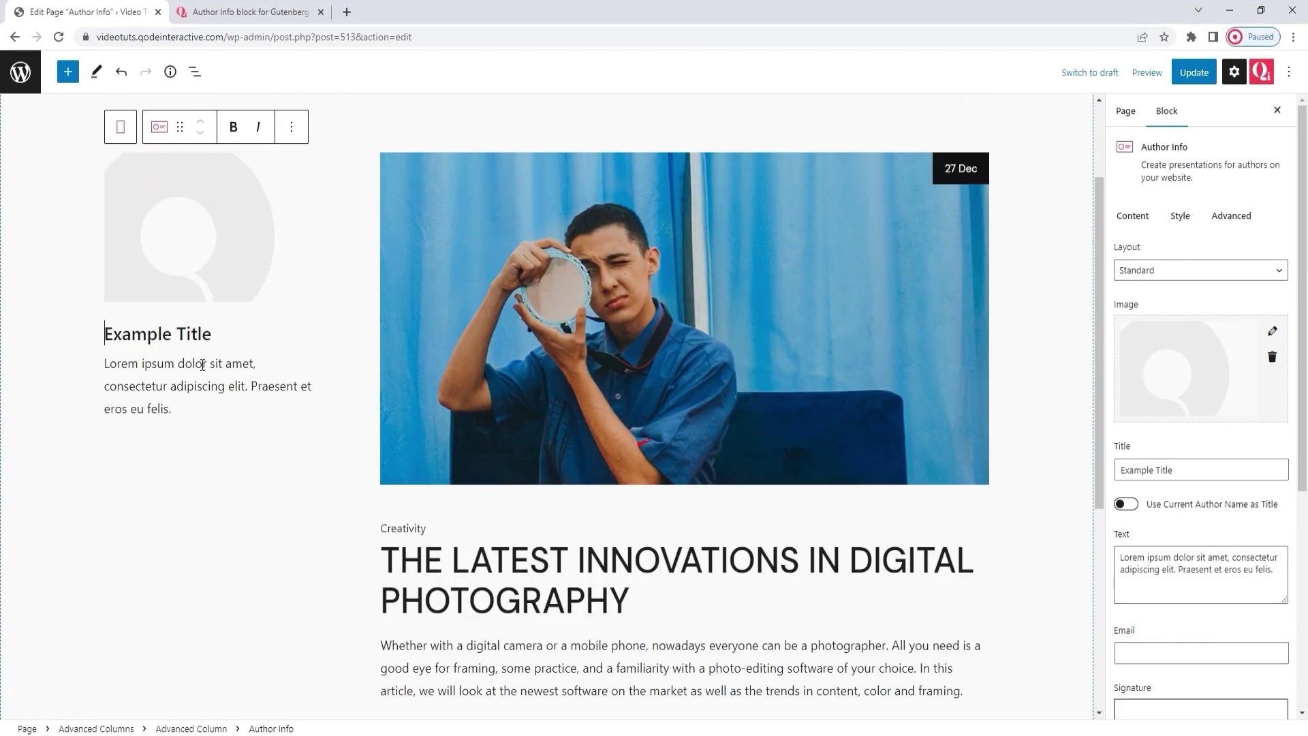
{"action": "scroll", "coordinate": [202, 365], "scroll_direction": "down", "scroll_amount": 1}
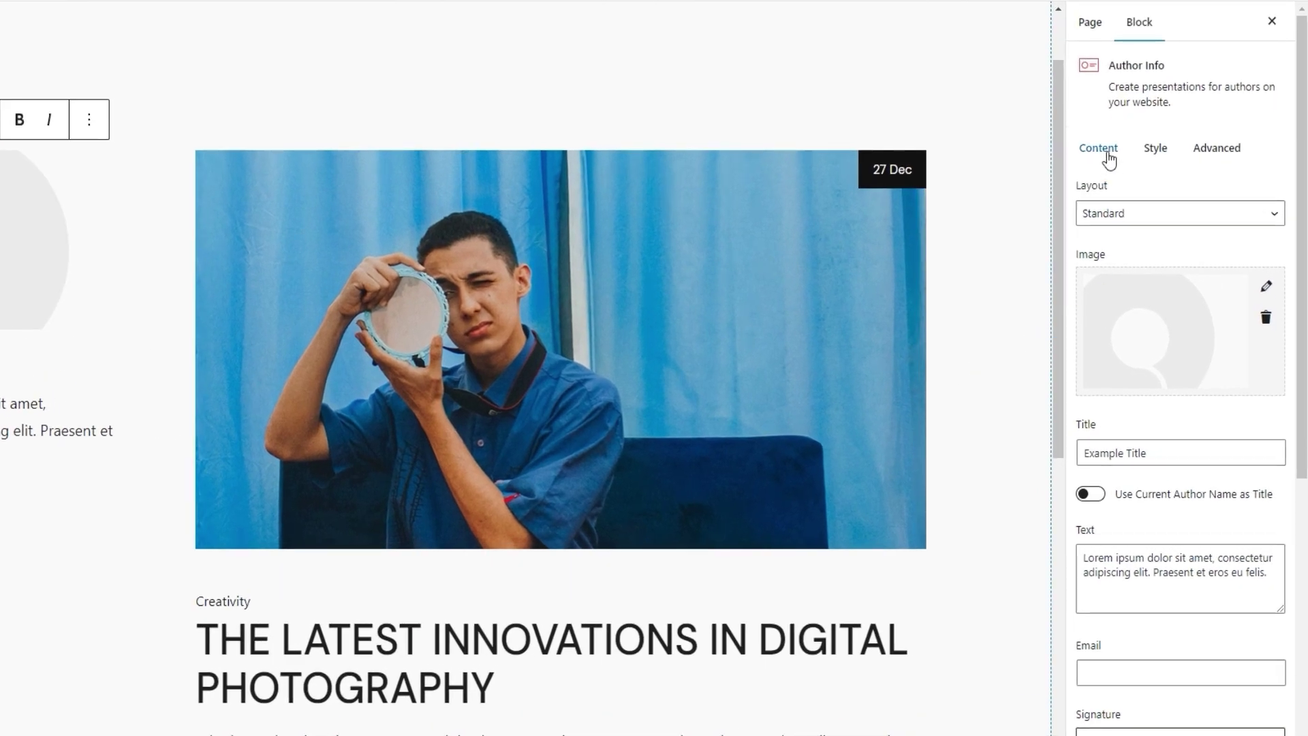
{"action": "left_click", "coordinate": [1109, 159]}
{"action": "left_click", "coordinate": [1138, 213]}
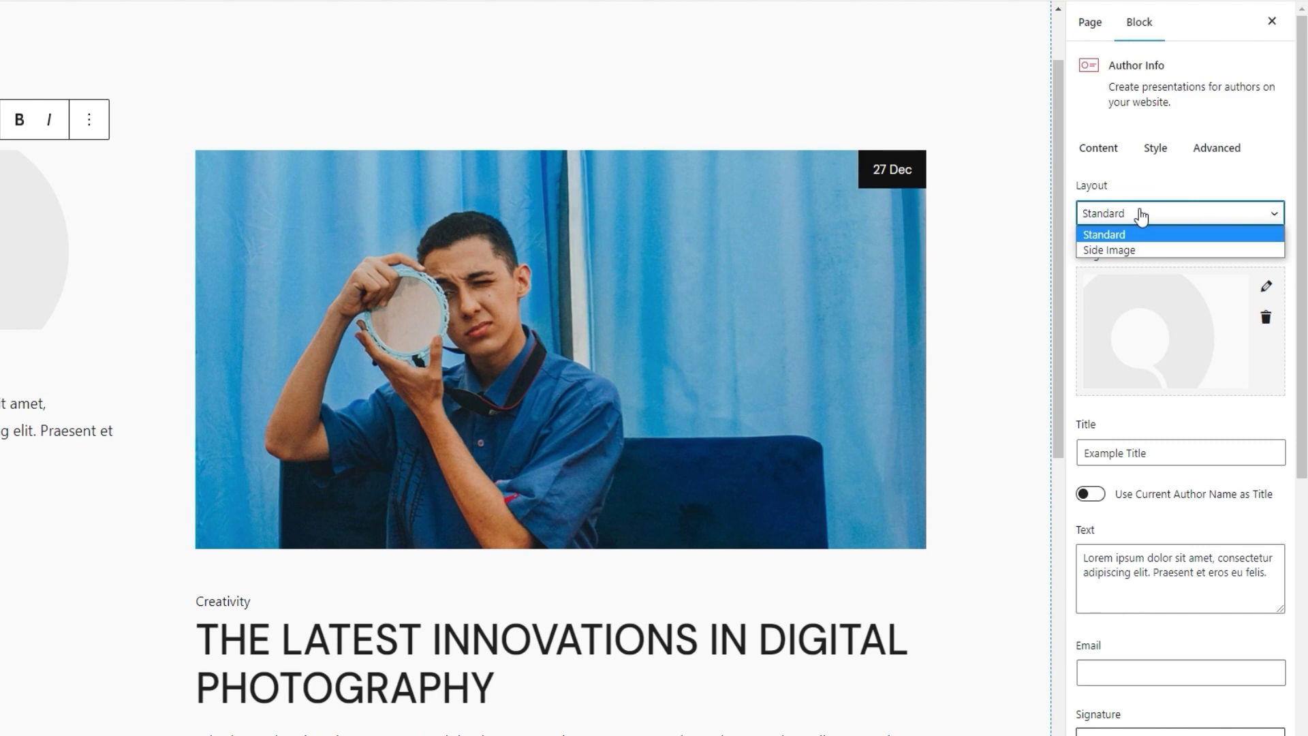
{"action": "left_click", "coordinate": [1142, 251]}
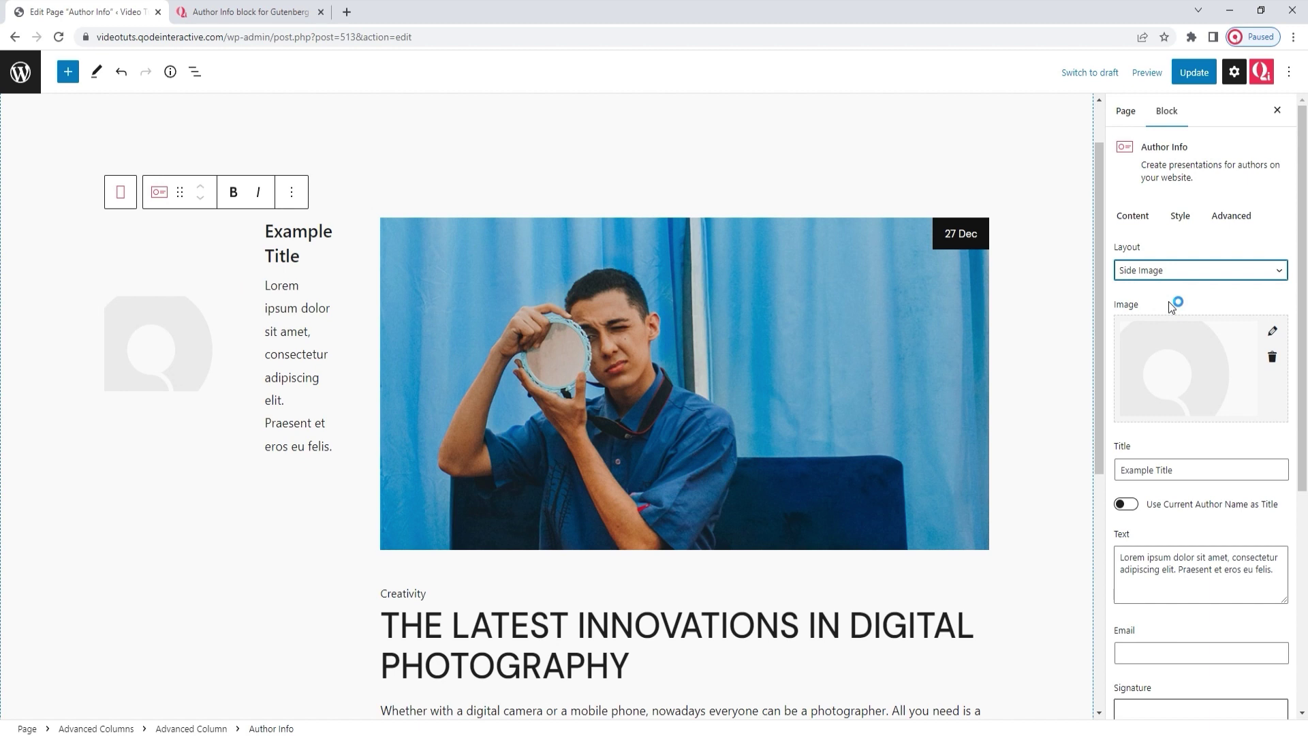
{"action": "left_click", "coordinate": [1170, 272]}
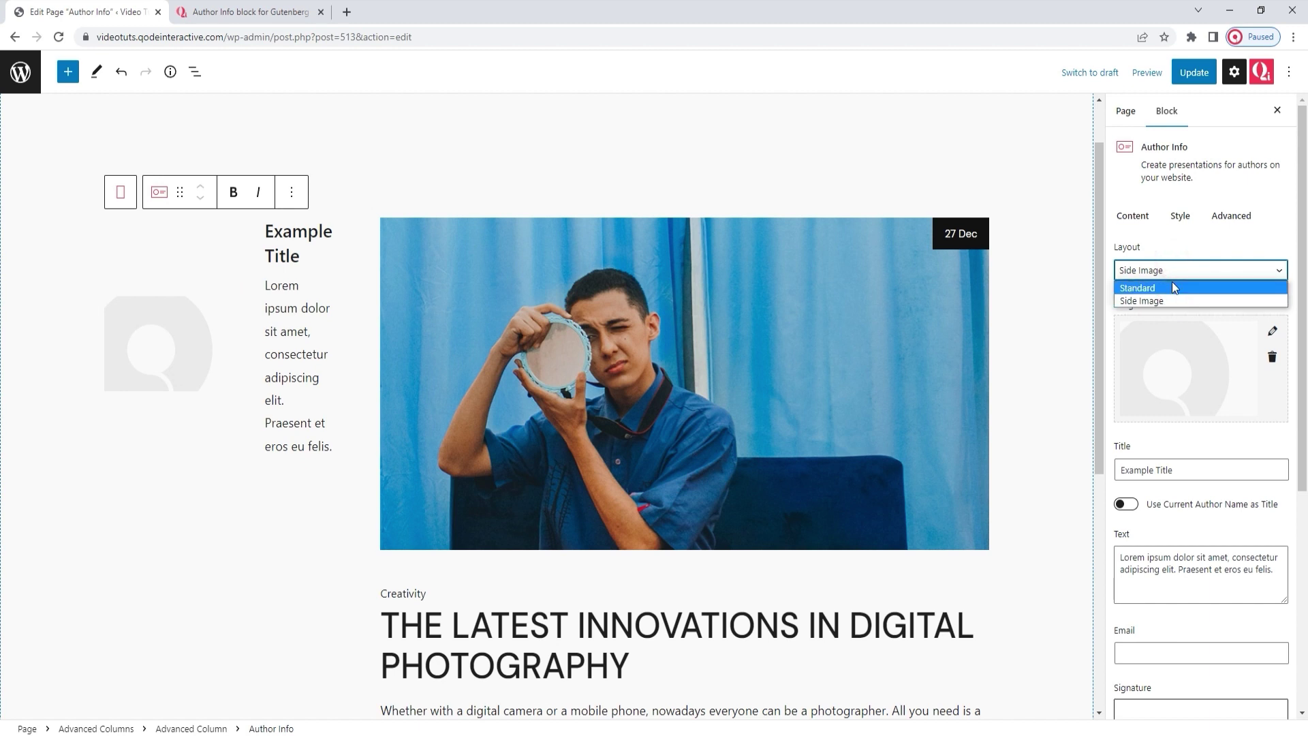
{"action": "left_click", "coordinate": [1172, 284]}
{"action": "scroll", "coordinate": [1172, 281], "scroll_direction": "down", "scroll_amount": 1}
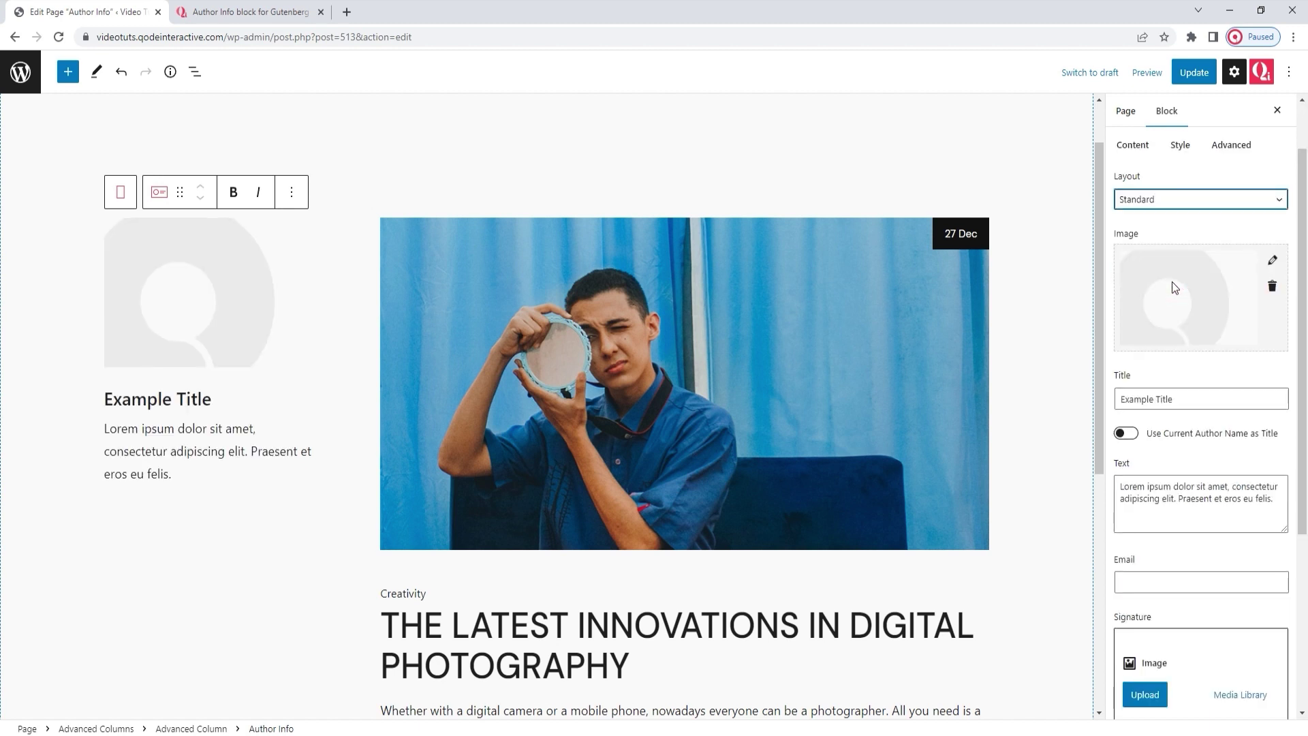
Step: Replace the placeholder author image with the red-haired woman's portrait from the media library
{"action": "left_click", "coordinate": [1272, 286]}
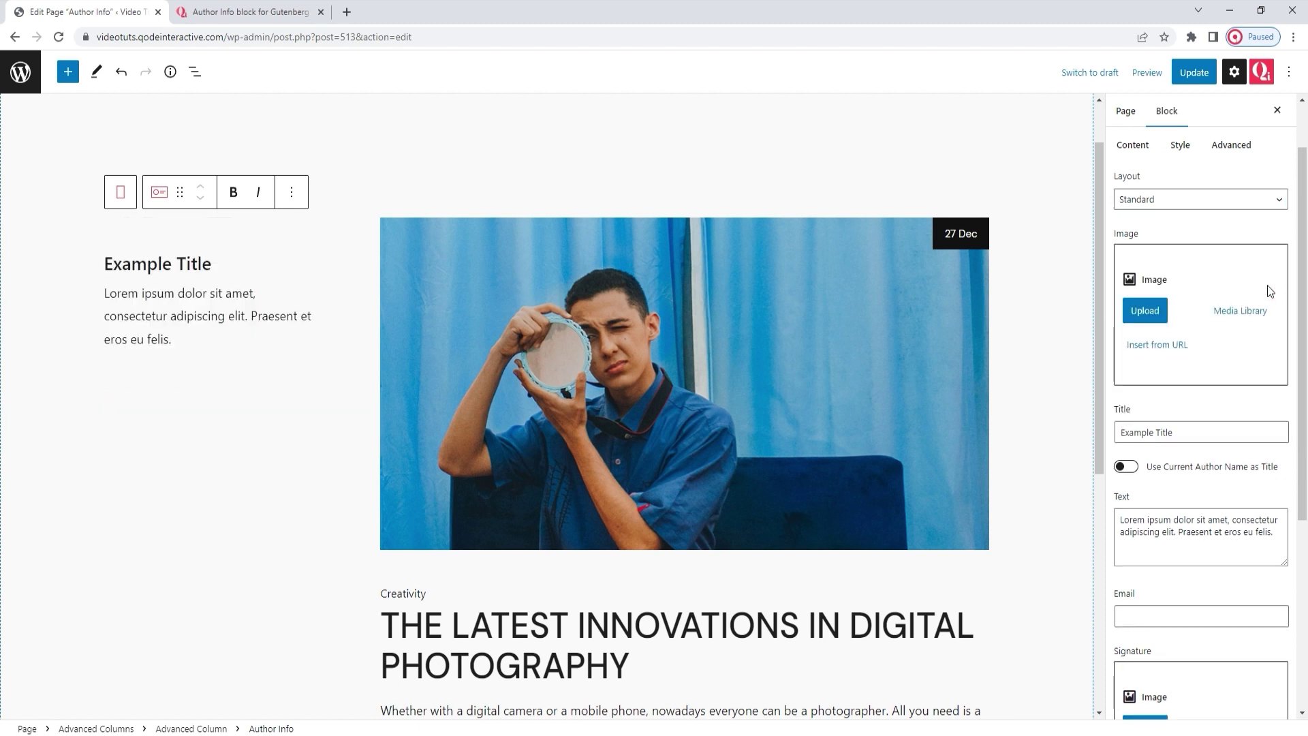
{"action": "left_click", "coordinate": [1250, 311]}
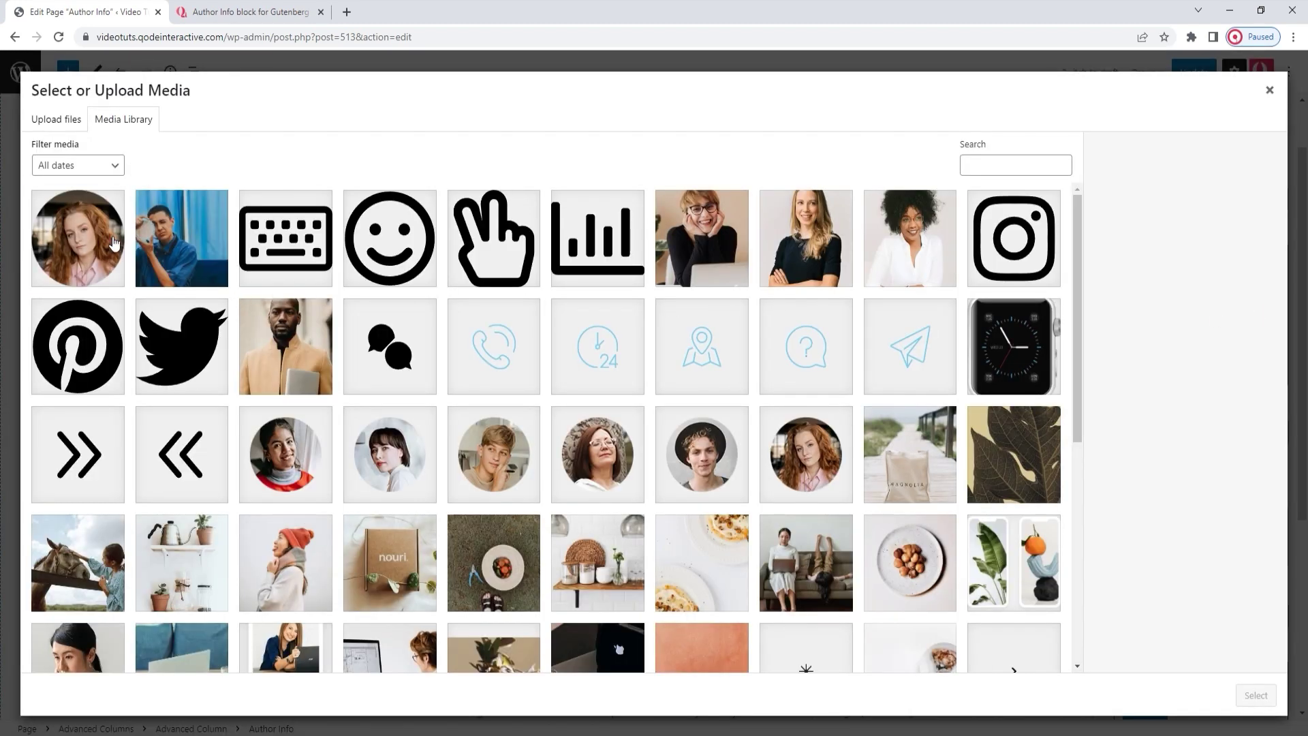
{"action": "left_click", "coordinate": [1266, 701]}
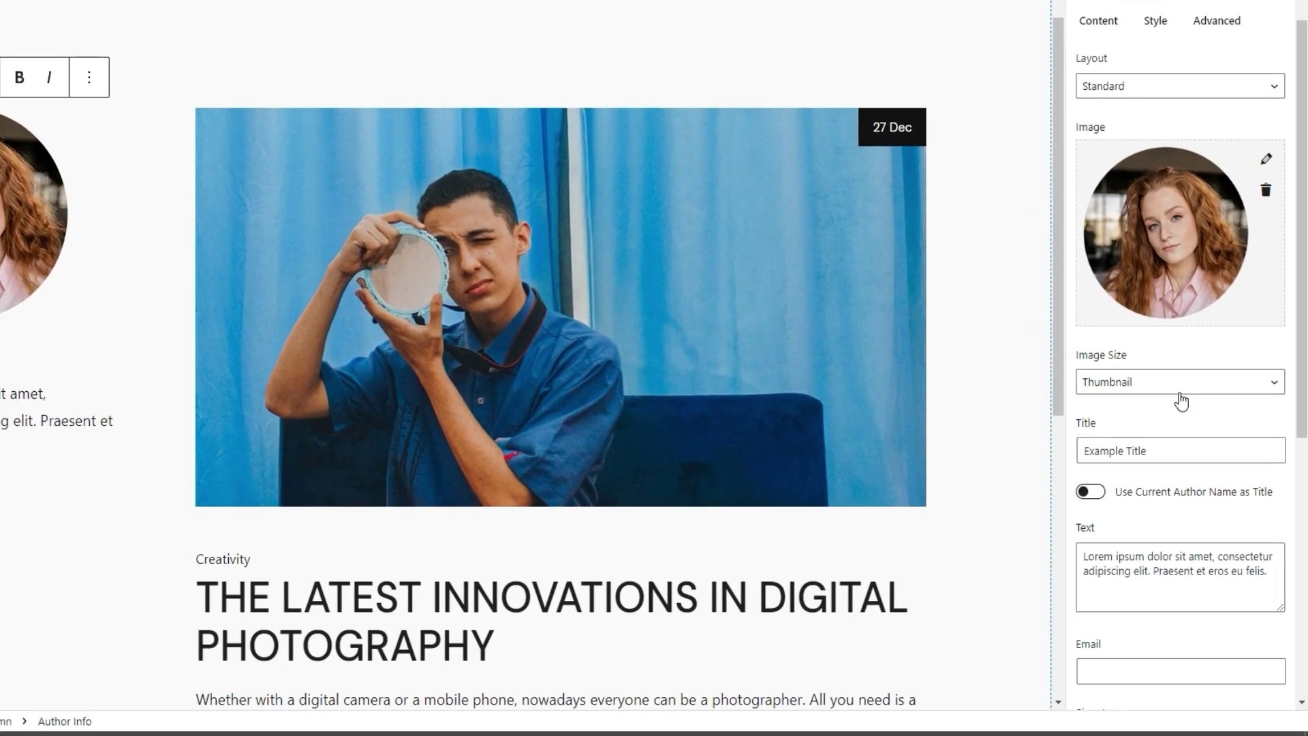
Step: Apply a 150×150 custom image size, then set Image Size to Thumbnail
{"action": "left_click", "coordinate": [1201, 452]}
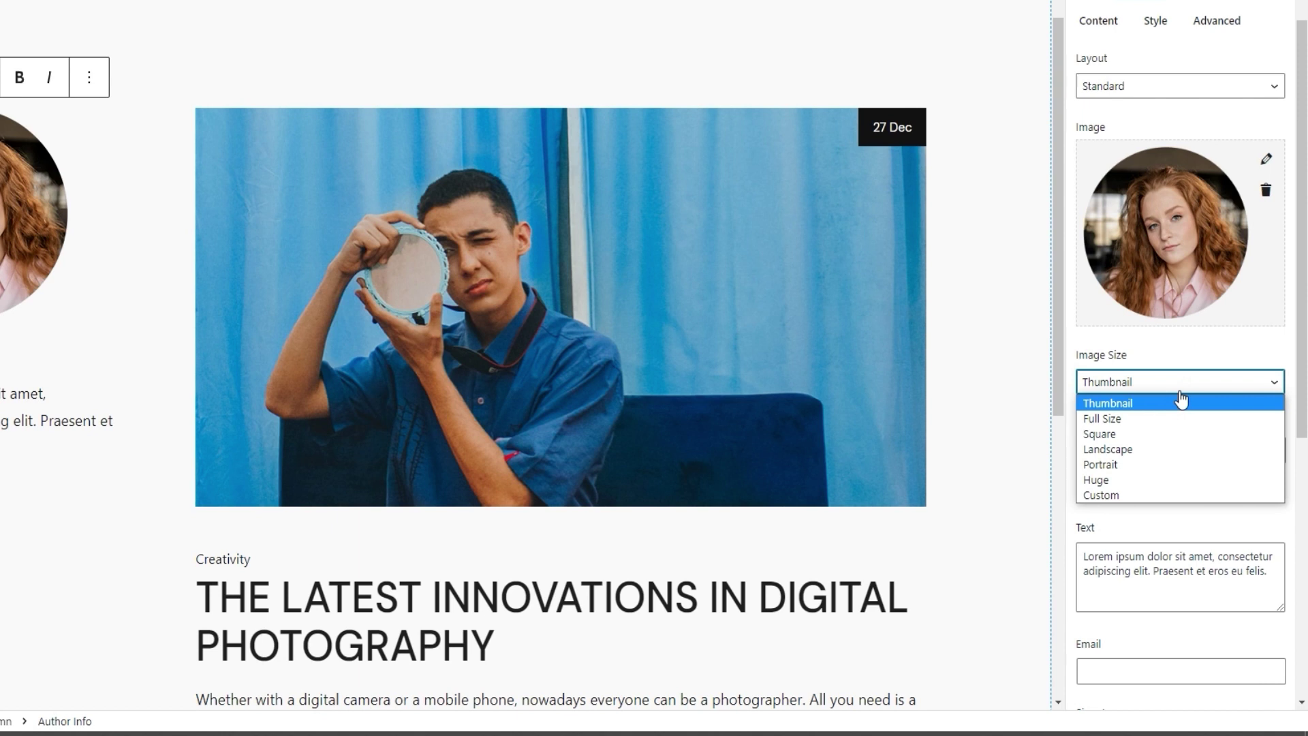
{"action": "left_click", "coordinate": [1167, 495]}
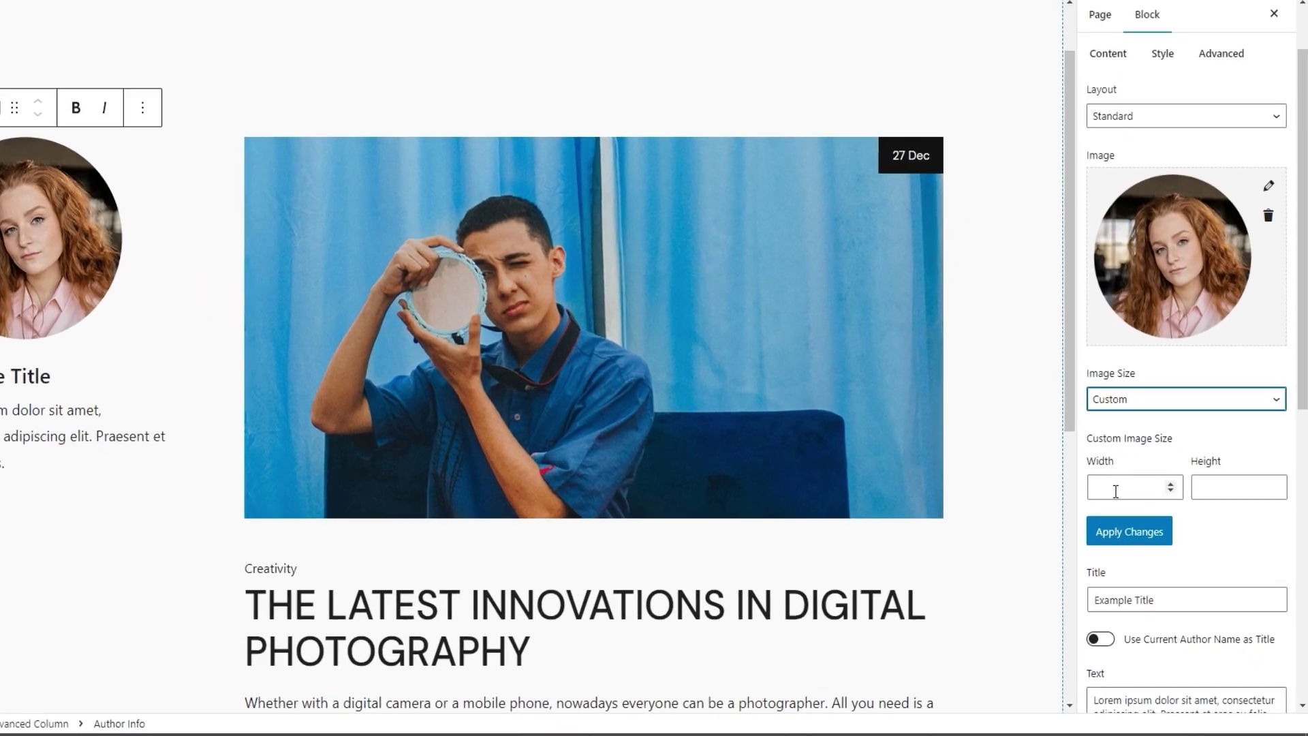
{"action": "left_click", "coordinate": [1139, 522]}
{"action": "type", "text": "1"}
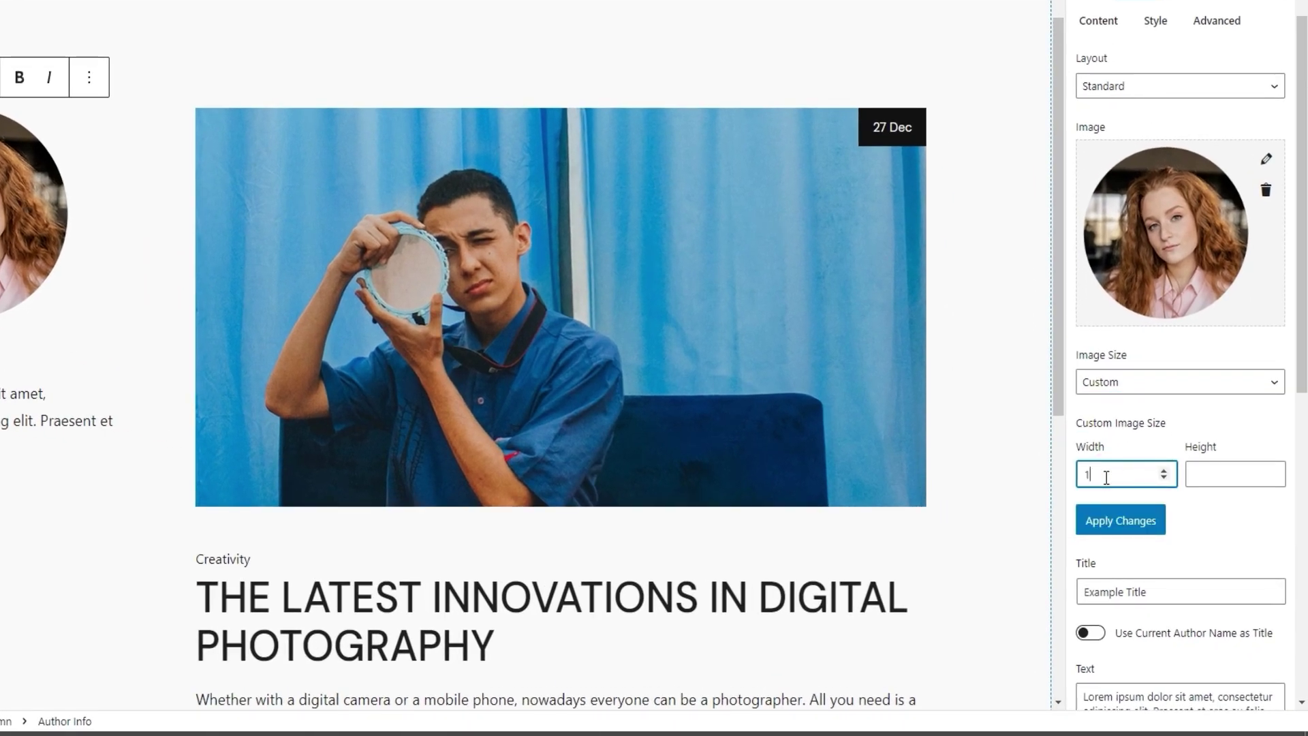
{"action": "type", "text": "50"}
{"action": "left_click", "coordinate": [1220, 473]}
{"action": "type", "text": "15"}
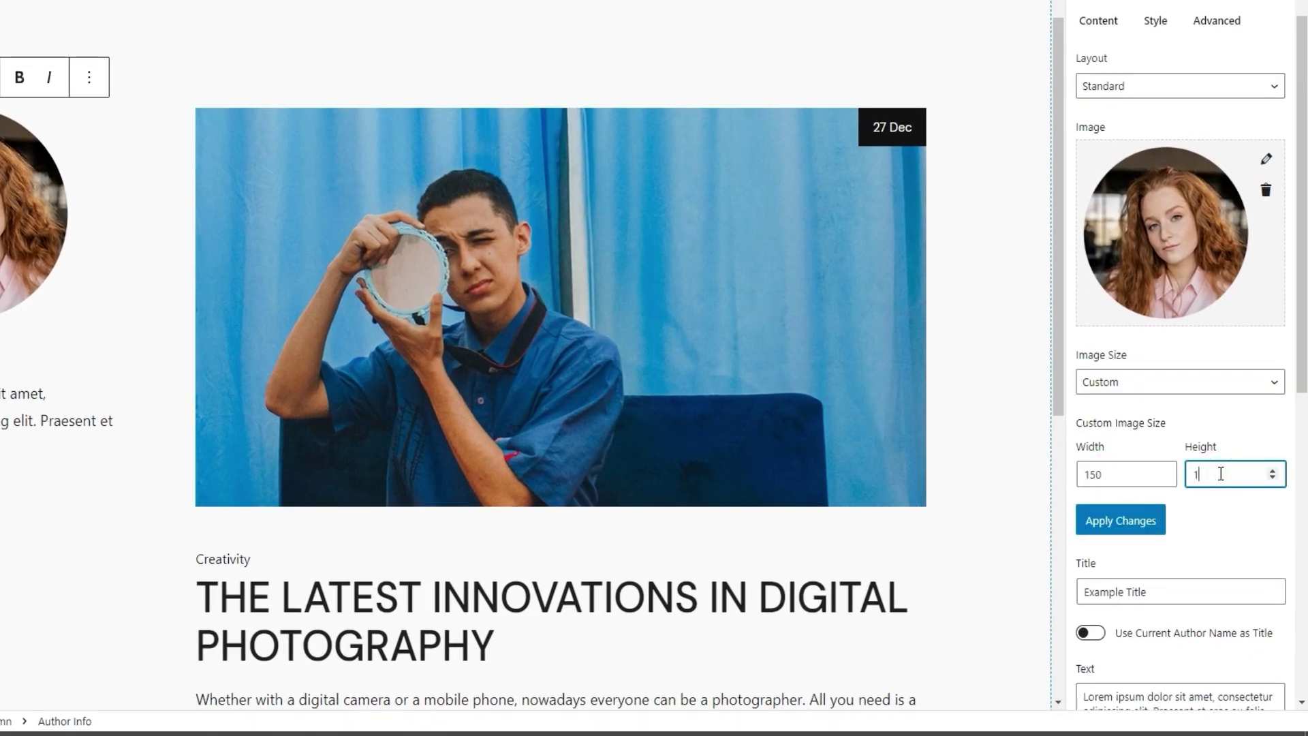
{"action": "type", "text": "0"}
{"action": "left_click", "coordinate": [1156, 522]}
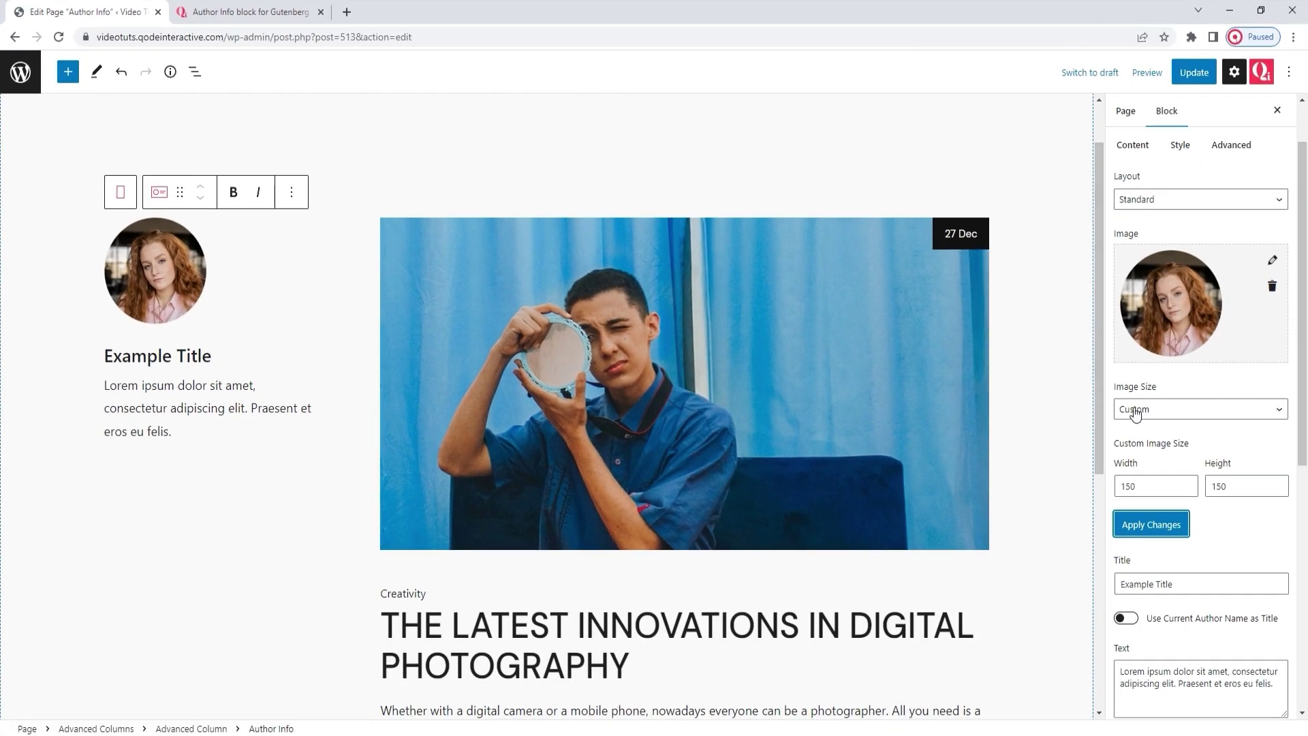
{"action": "left_click", "coordinate": [1130, 413]}
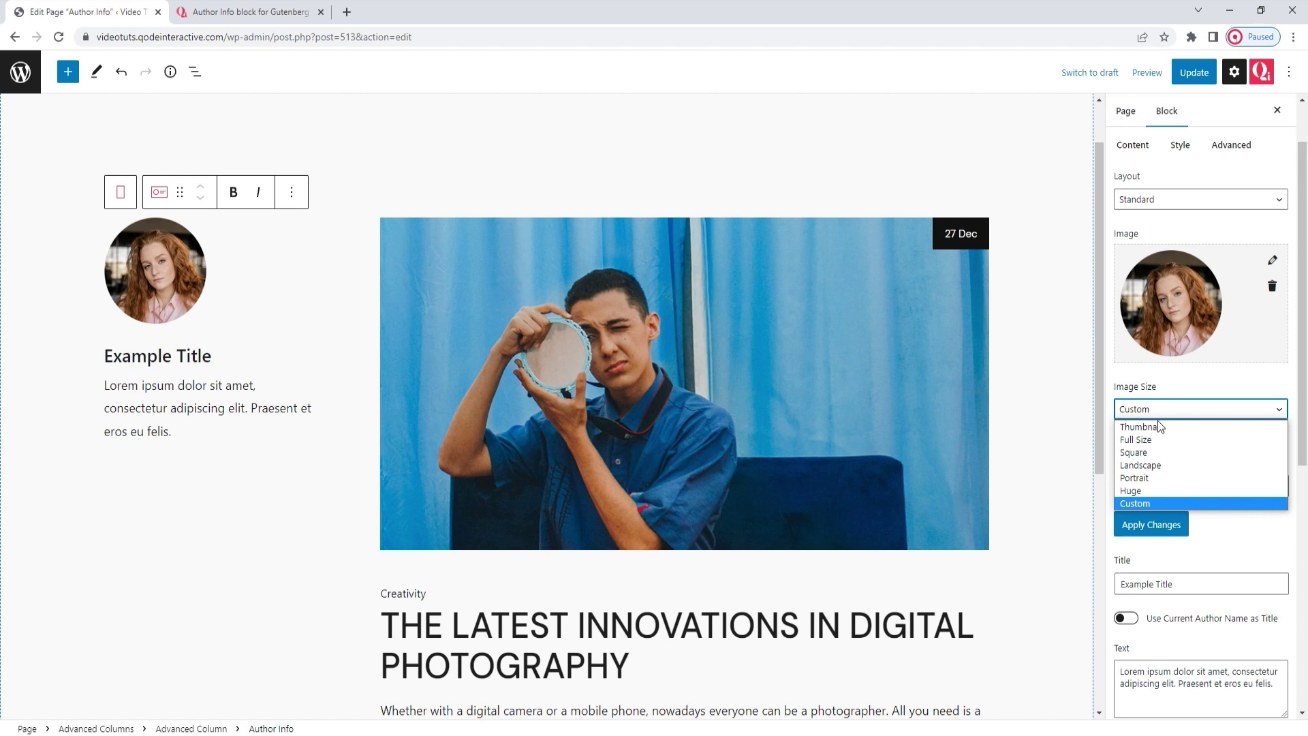
{"action": "left_click", "coordinate": [1159, 425]}
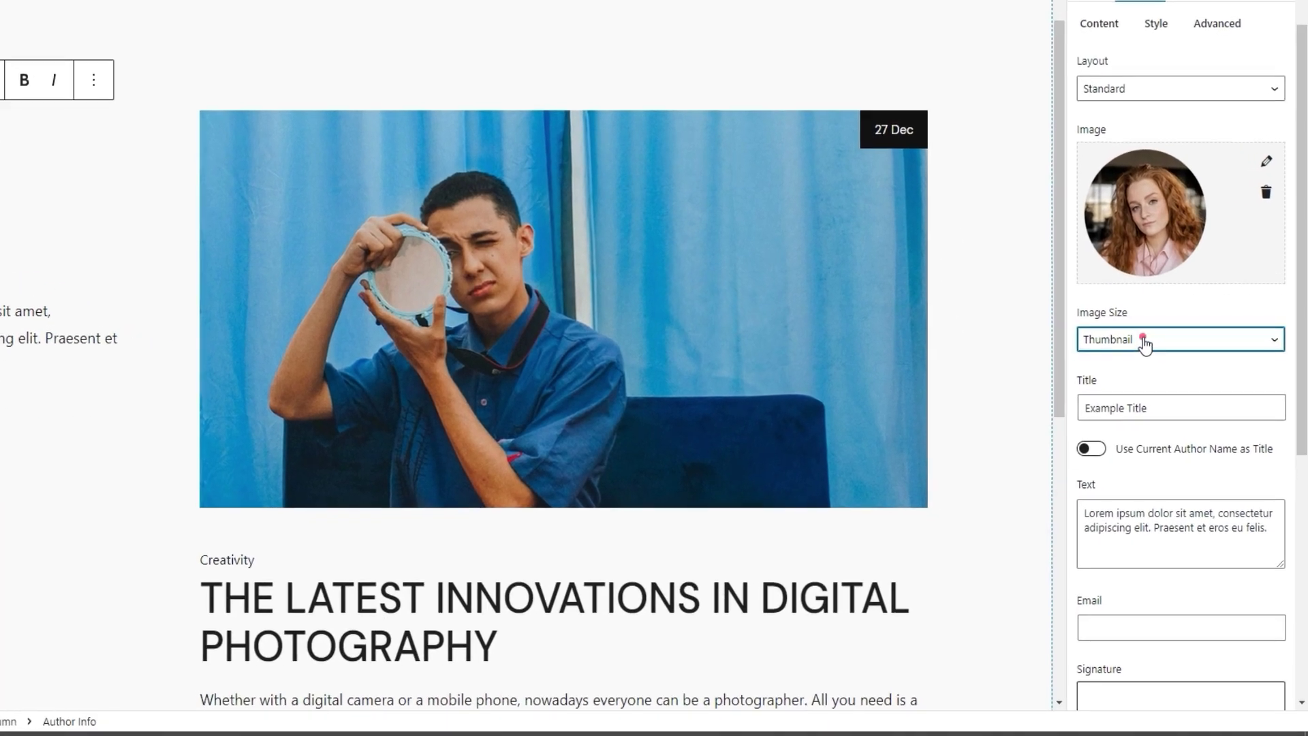
Step: Set Image Size to Full Size and replace 'Example Title' with the author's full name
{"action": "left_click", "coordinate": [1167, 411]}
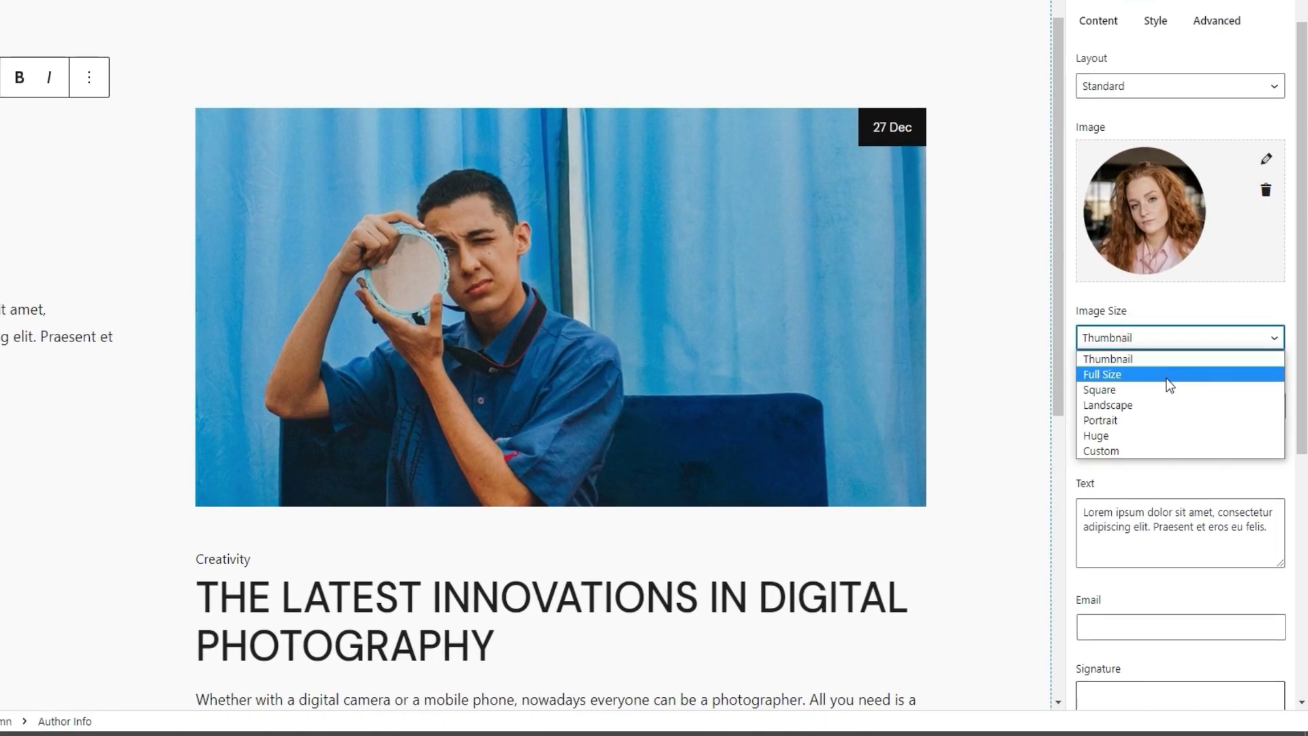
{"action": "left_click", "coordinate": [1169, 377]}
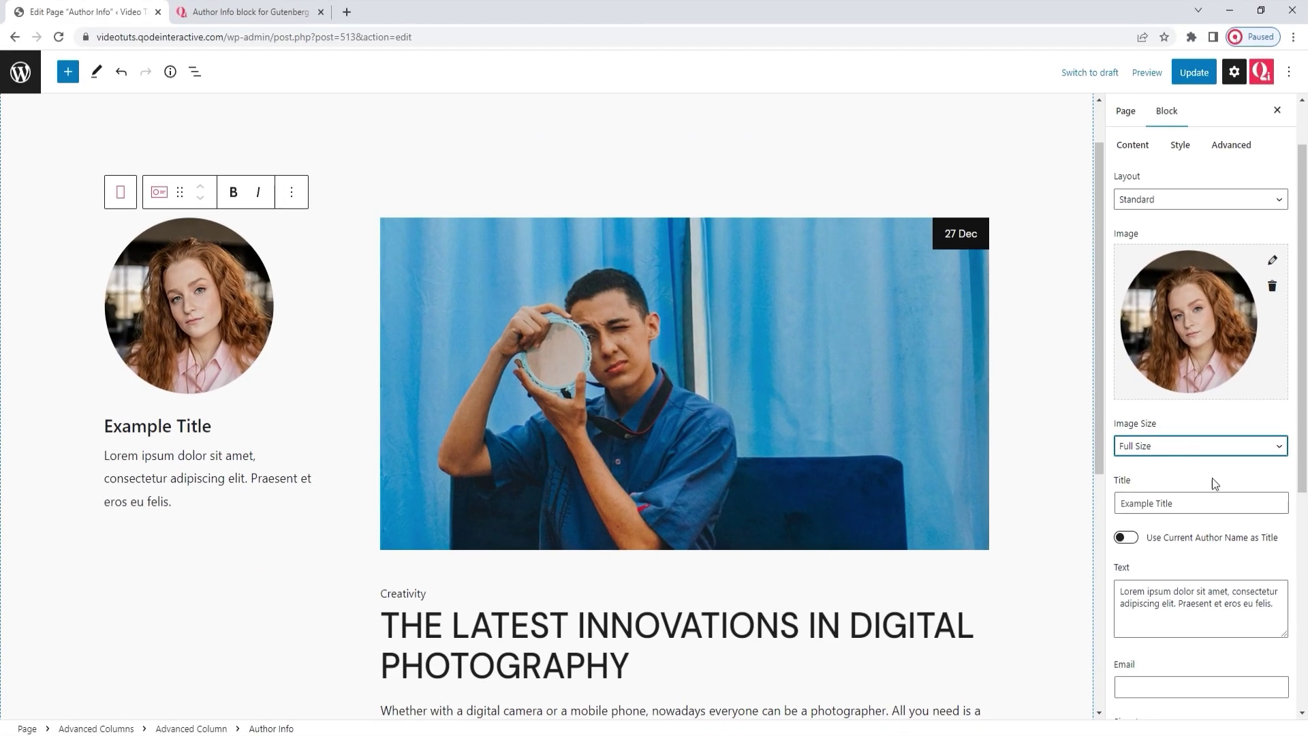
{"action": "scroll", "coordinate": [1213, 479], "scroll_direction": "down", "scroll_amount": 1}
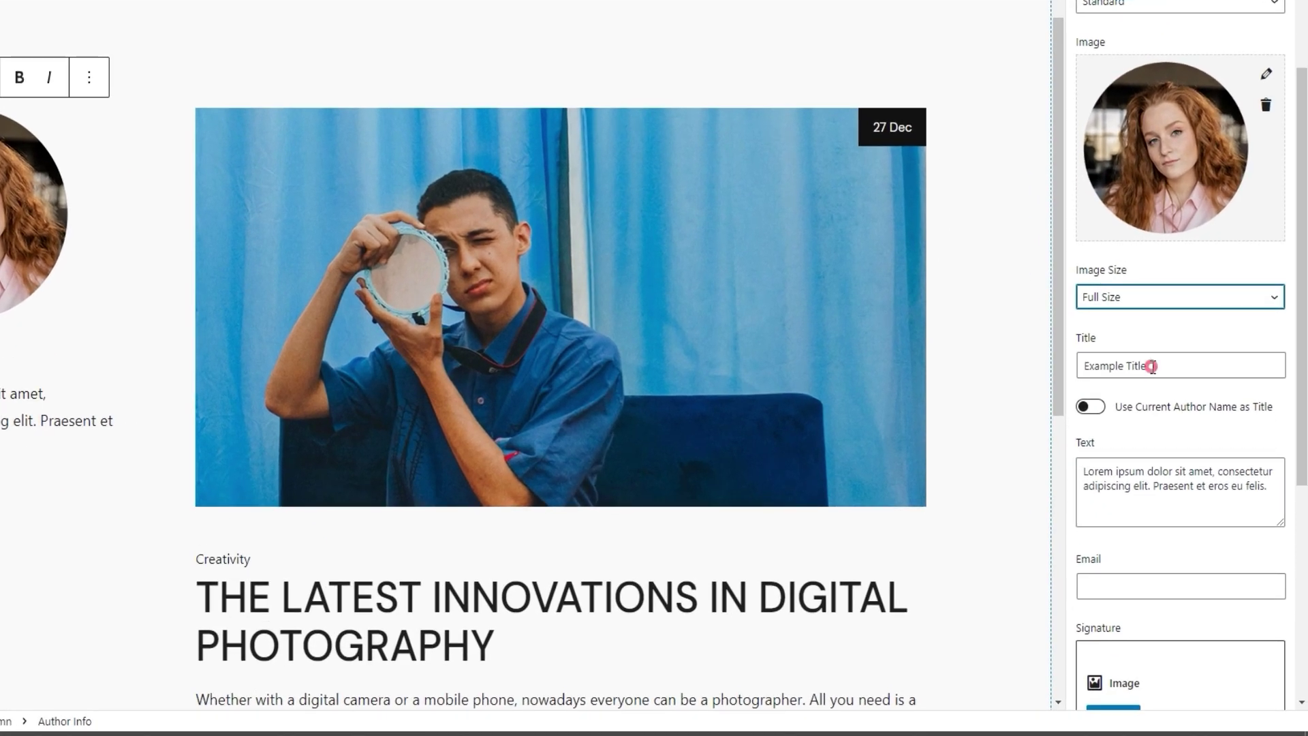
{"action": "triple_click", "coordinate": [1151, 366]}
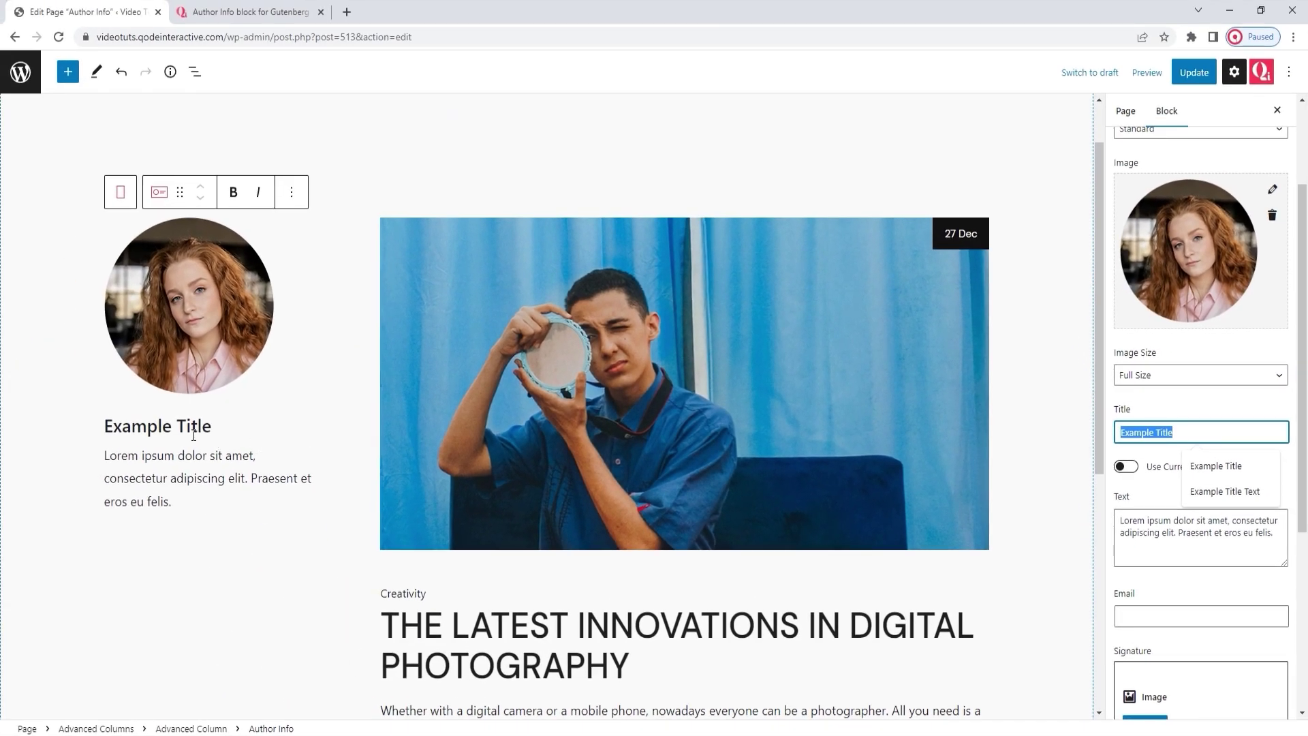
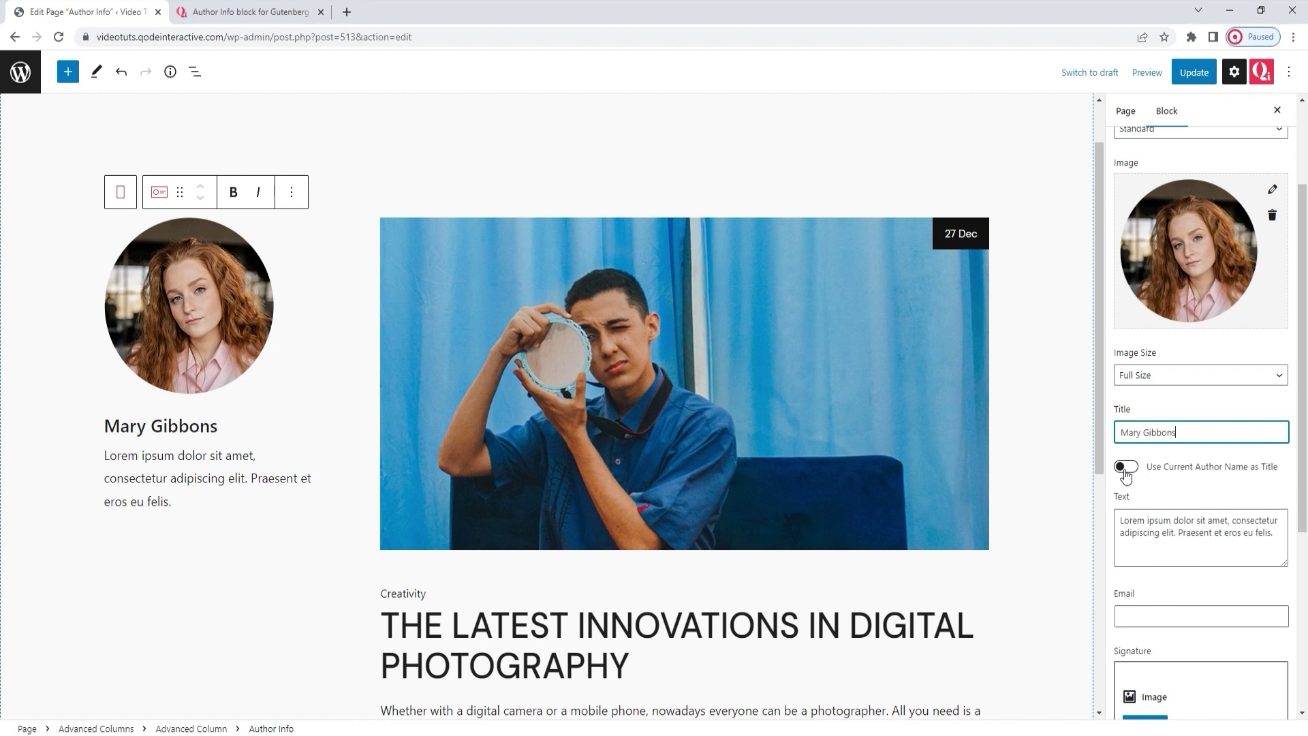
Step: Replace the bio with 'A passionate photographer, designer, and multimedia artist.'
{"action": "scroll", "coordinate": [1184, 493], "scroll_direction": "down", "scroll_amount": 1}
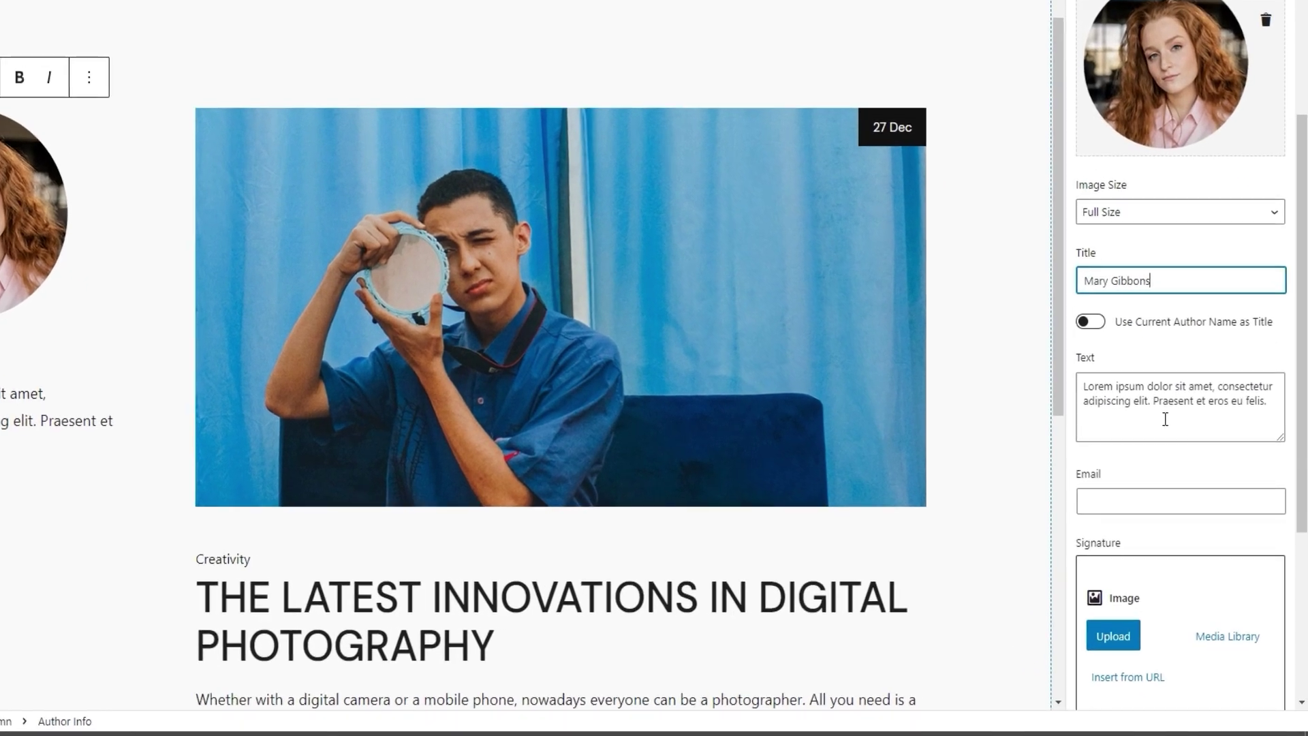
{"action": "triple_click", "coordinate": [1140, 400]}
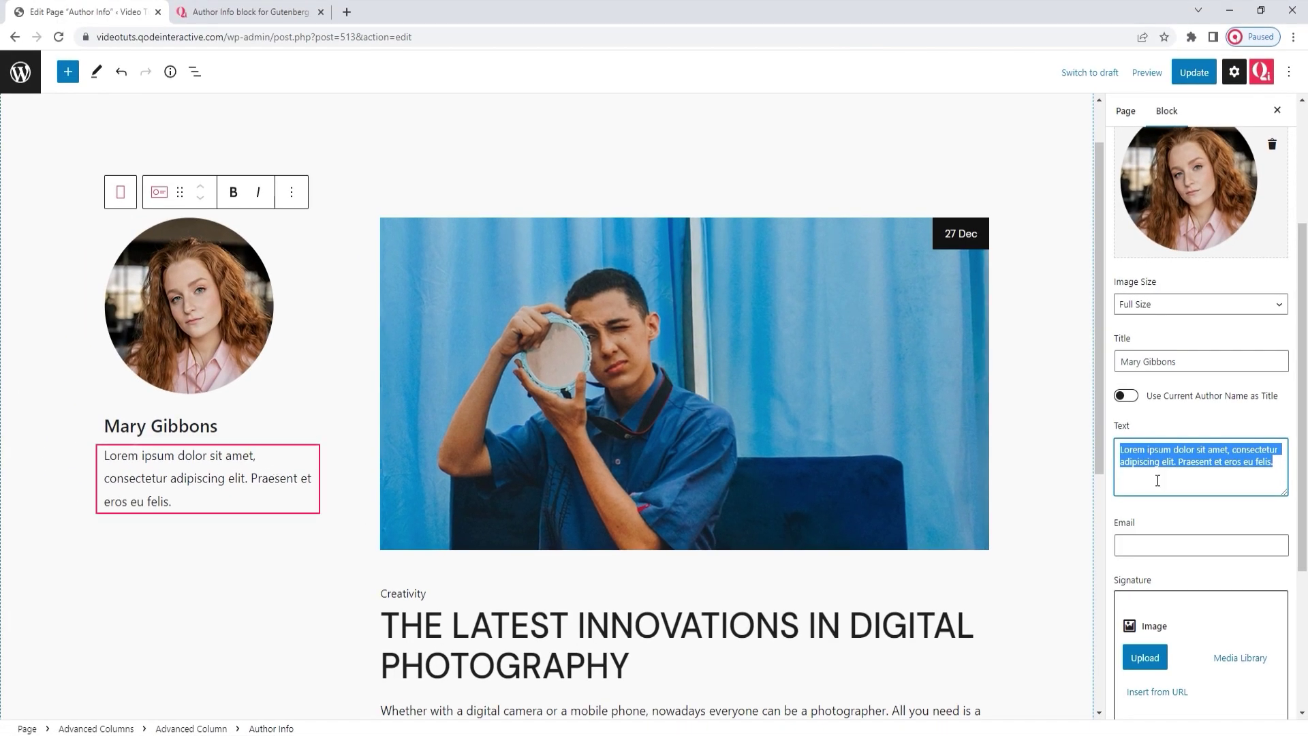
{"action": "type", "text": "A passionate photographer, designer, and multimedia artist."}
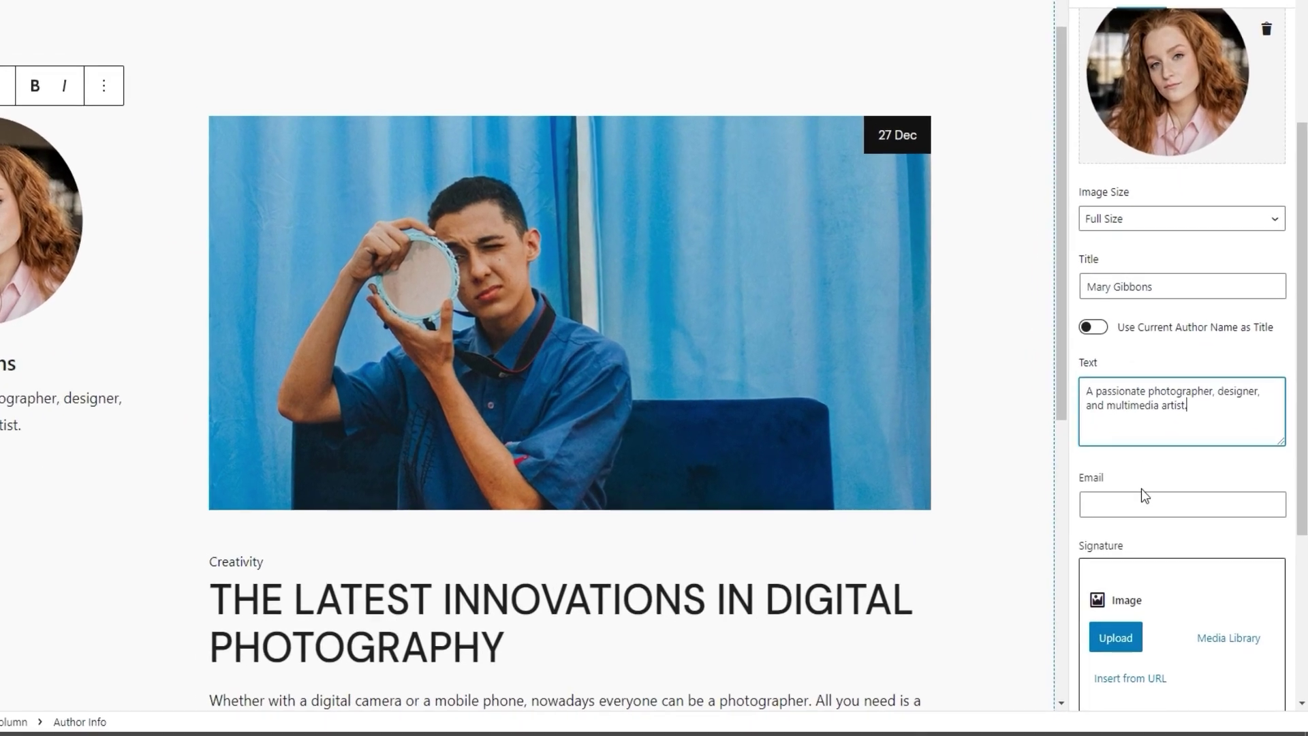
Step: Enter the author's e-mail address in the Email field
{"action": "left_click", "coordinate": [1165, 544]}
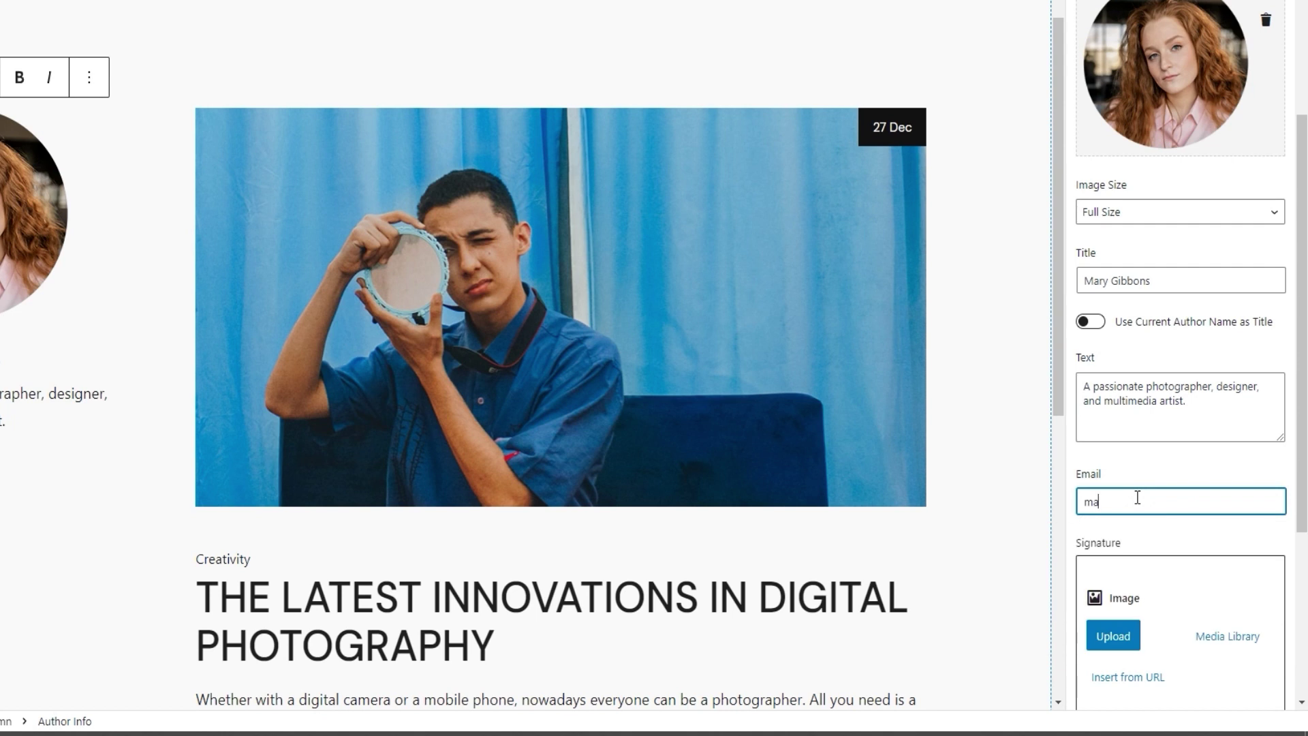
{"action": "left_click", "coordinate": [1148, 475]}
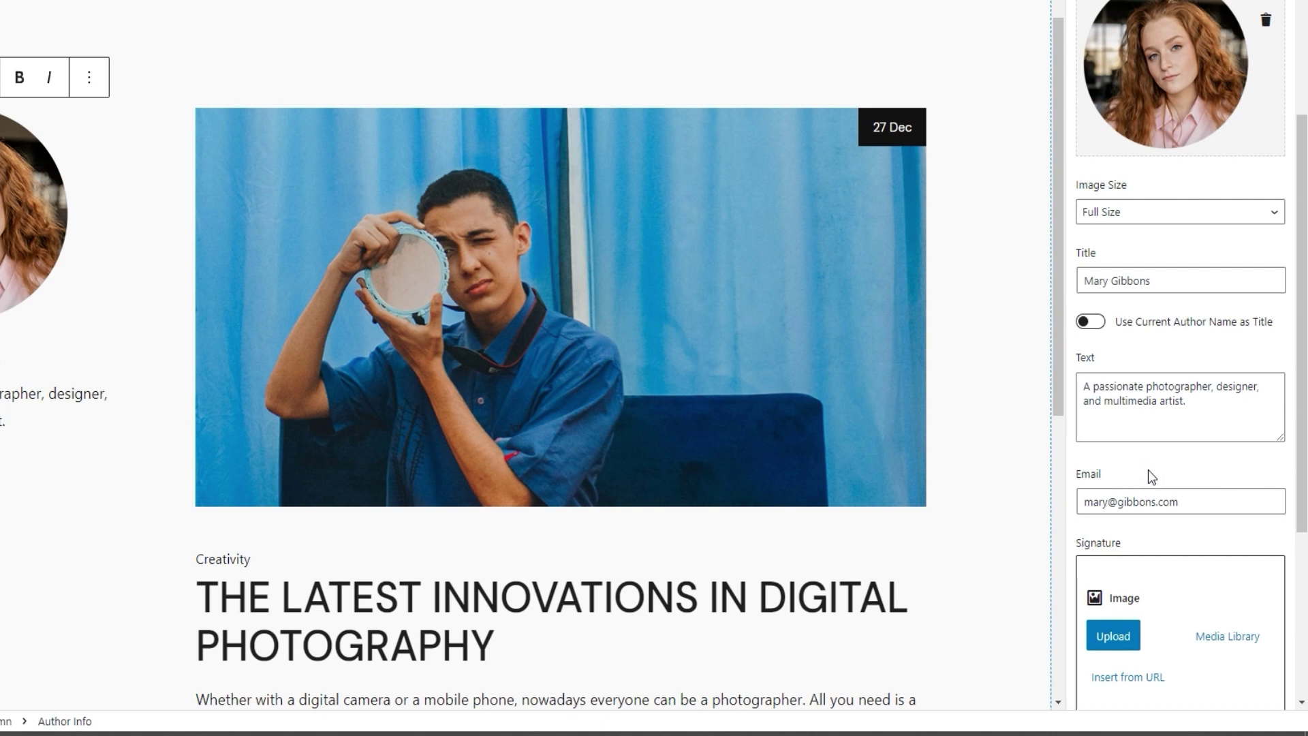
{"action": "scroll", "coordinate": [1147, 470], "scroll_direction": "down", "scroll_amount": 2}
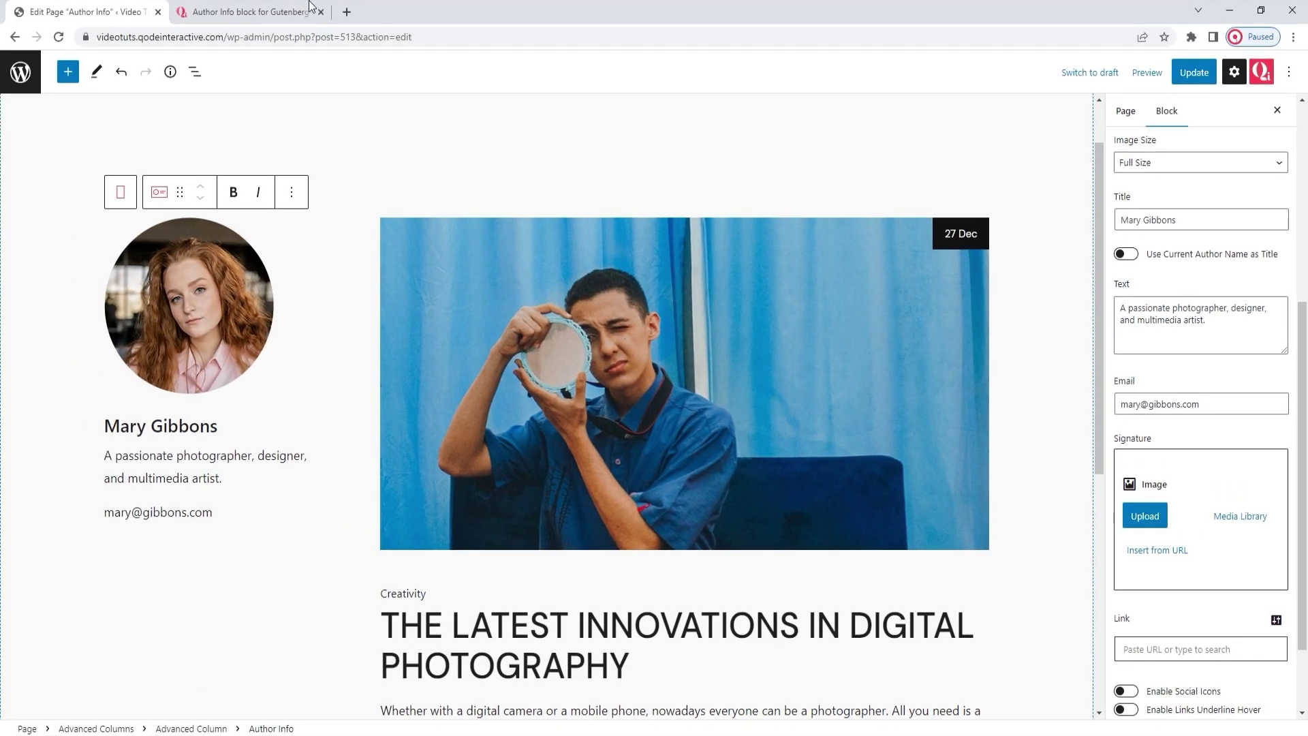
{"action": "left_click", "coordinate": [293, 10]}
Step: Review the Qi Blocks demo author examples, then return to the Author Info page editor
{"action": "scroll", "coordinate": [618, 362], "scroll_direction": "up", "scroll_amount": 10}
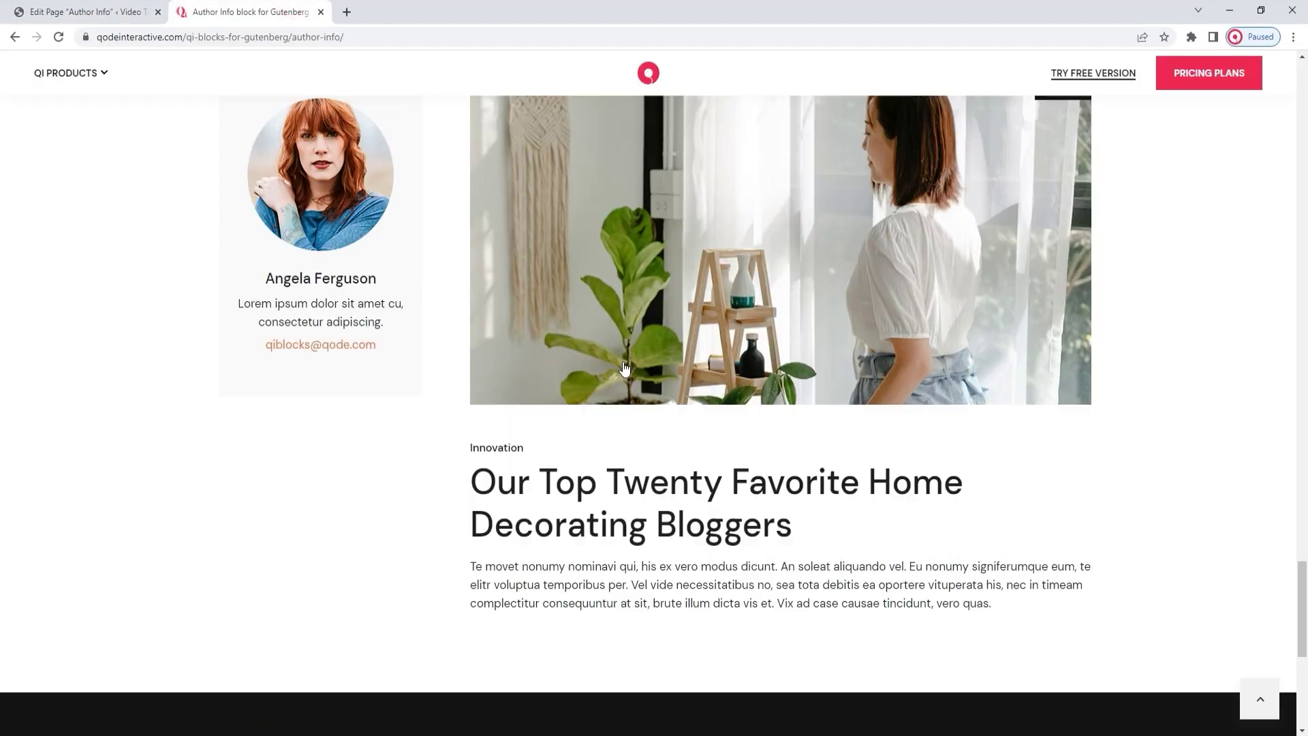
{"action": "scroll", "coordinate": [624, 368], "scroll_direction": "up", "scroll_amount": 2}
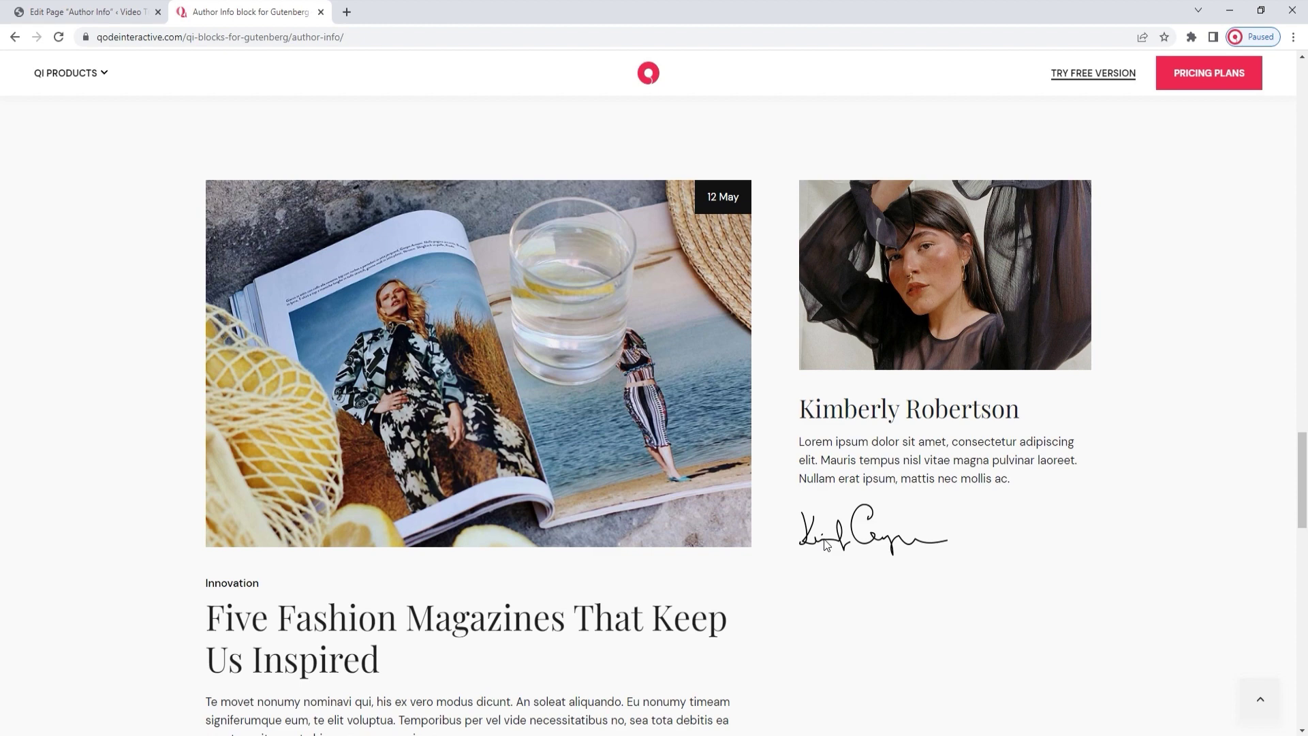
{"action": "left_click", "coordinate": [3, 2]}
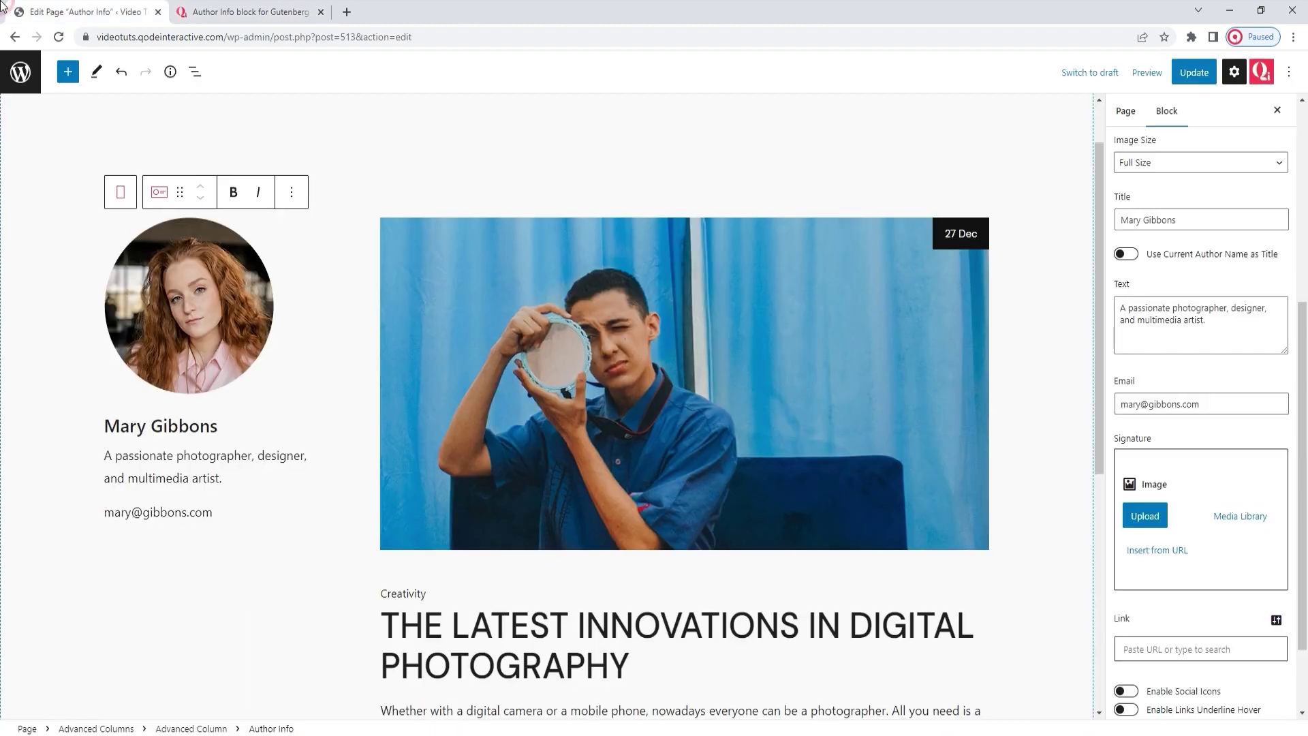
{"action": "scroll", "coordinate": [1234, 575], "scroll_direction": "down", "scroll_amount": 1}
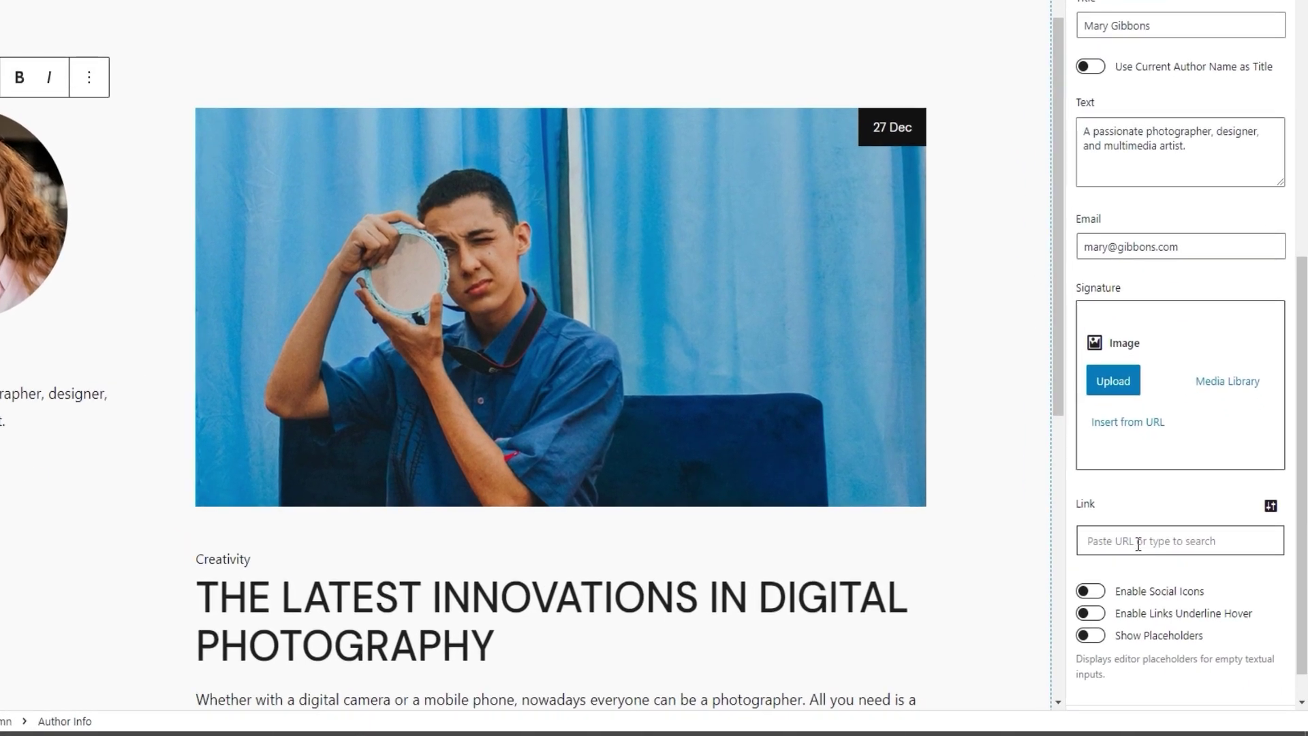
{"action": "left_click", "coordinate": [1166, 580]}
{"action": "type", "text": "#"}
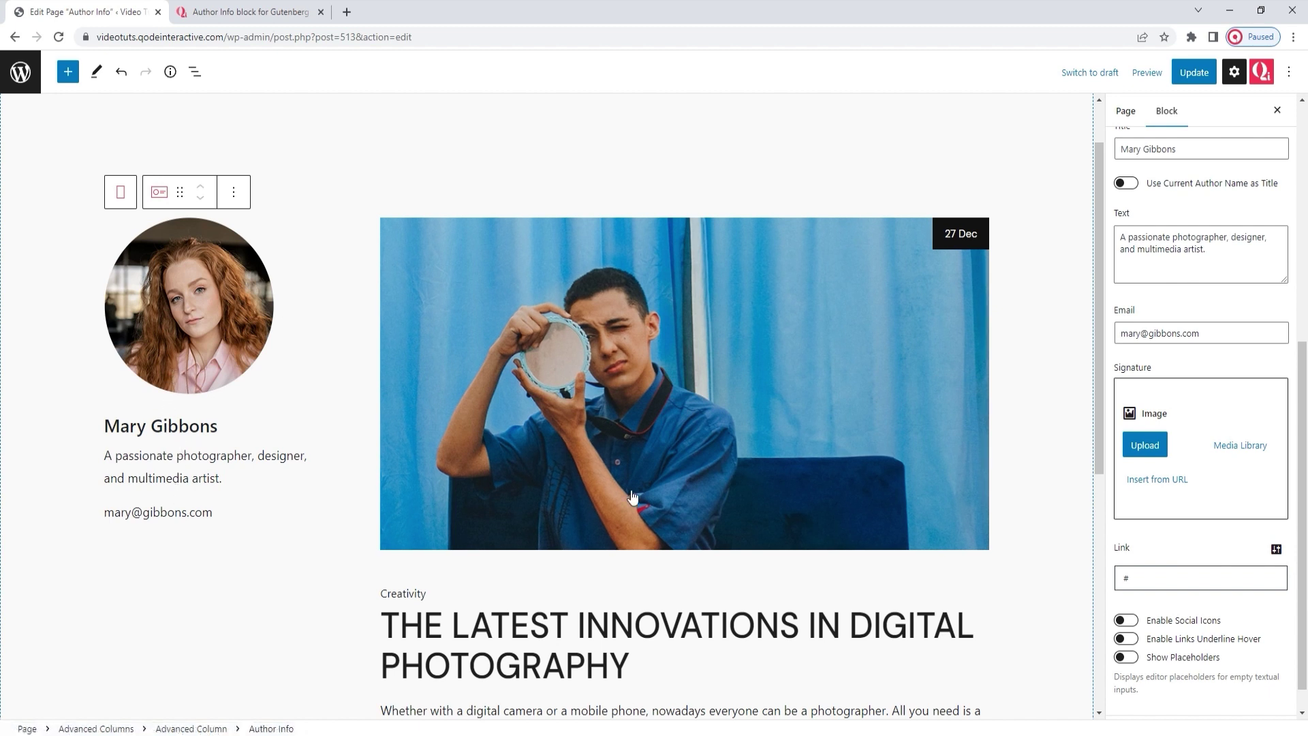
{"action": "double_click", "coordinate": [1137, 581]}
{"action": "key", "text": "BackSpace"}
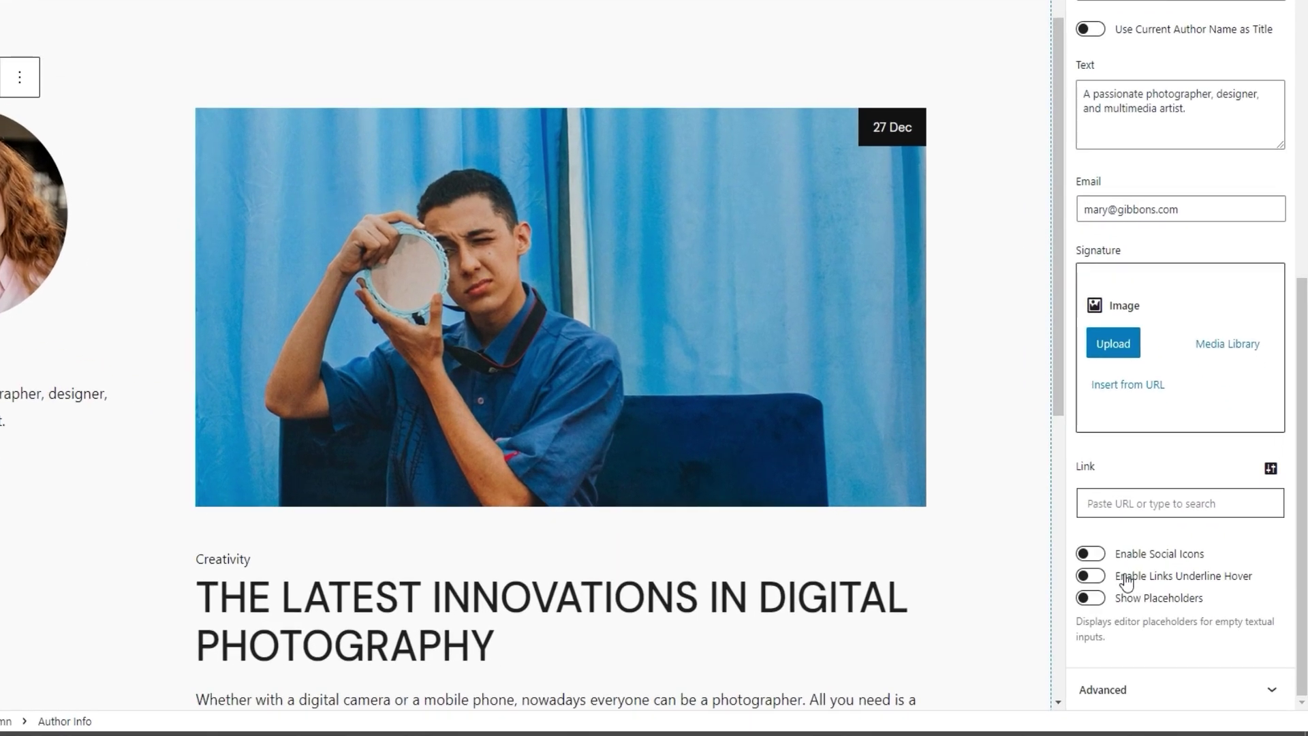
Step: Switch on Enable Social Icons and add Item 1 under Social Icons
{"action": "left_click", "coordinate": [1091, 554]}
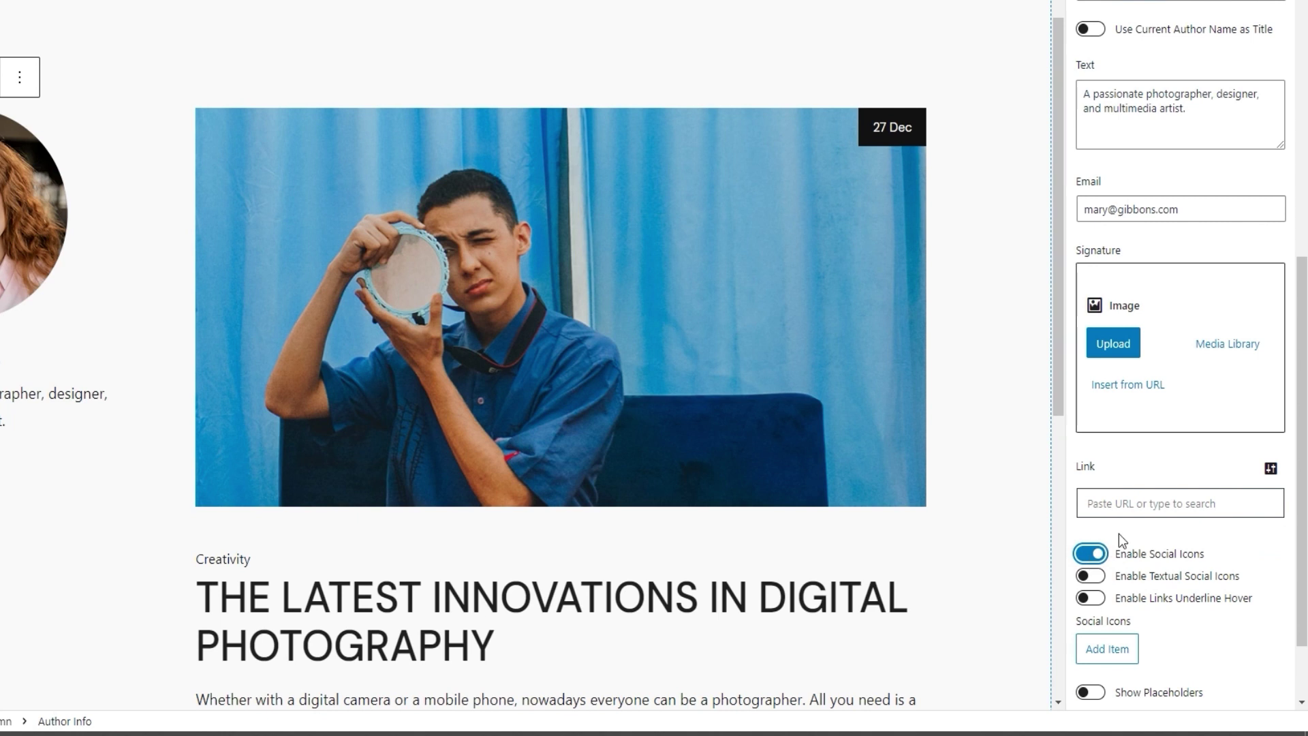
{"action": "scroll", "coordinate": [1156, 533], "scroll_direction": "down", "scroll_amount": 2}
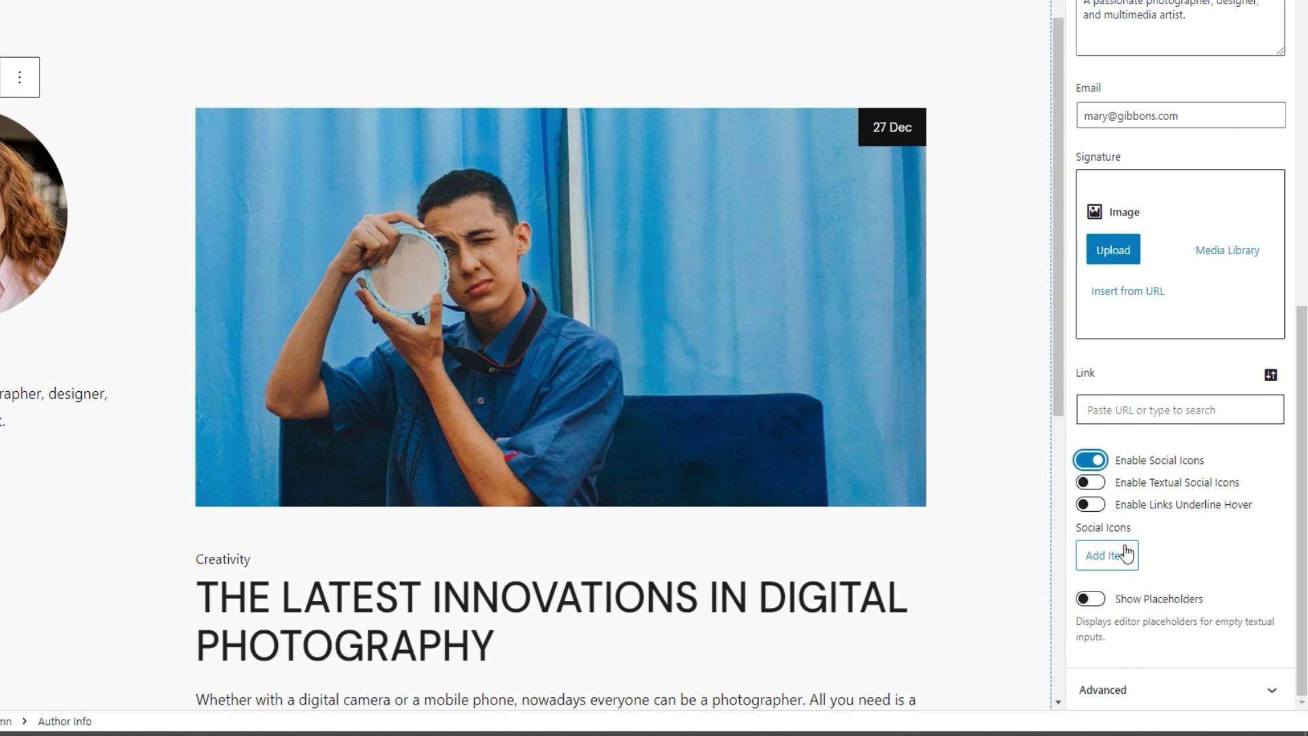
{"action": "left_click", "coordinate": [1116, 563]}
{"action": "scroll", "coordinate": [1164, 564], "scroll_direction": "down", "scroll_amount": 3}
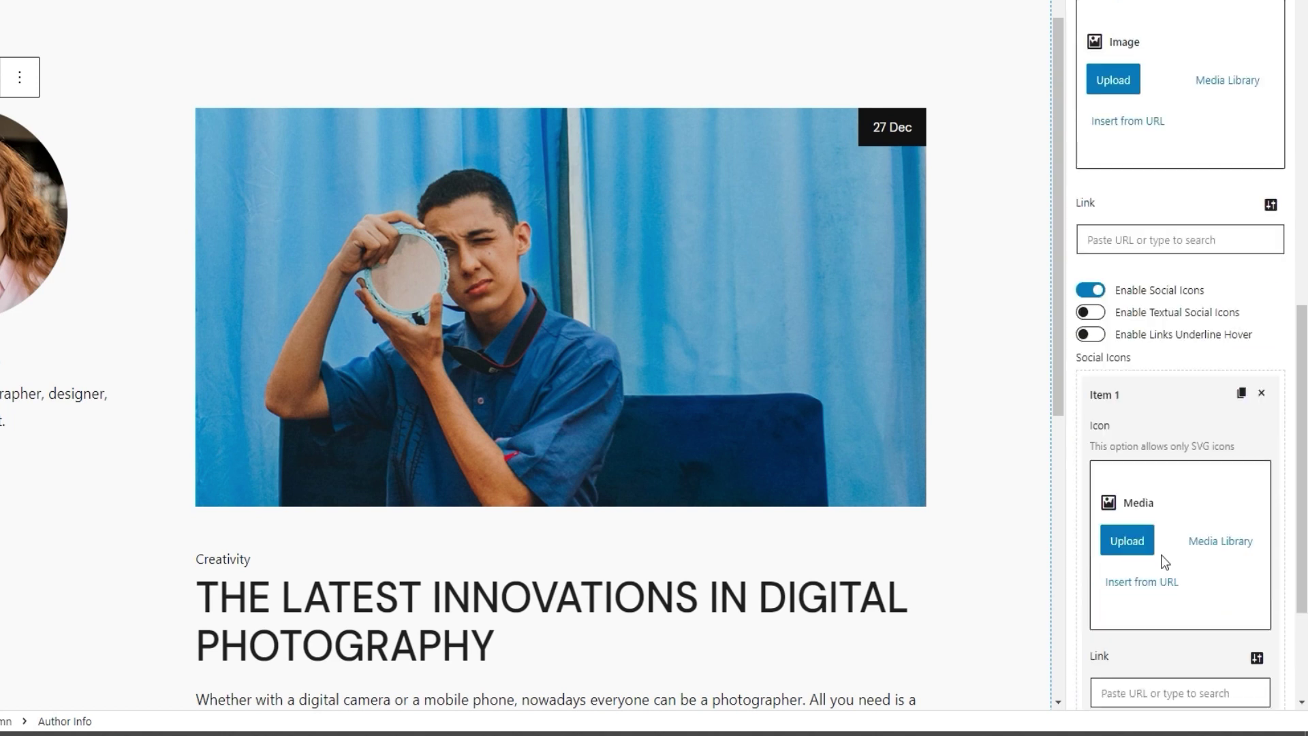
{"action": "scroll", "coordinate": [1164, 563], "scroll_direction": "down", "scroll_amount": 1}
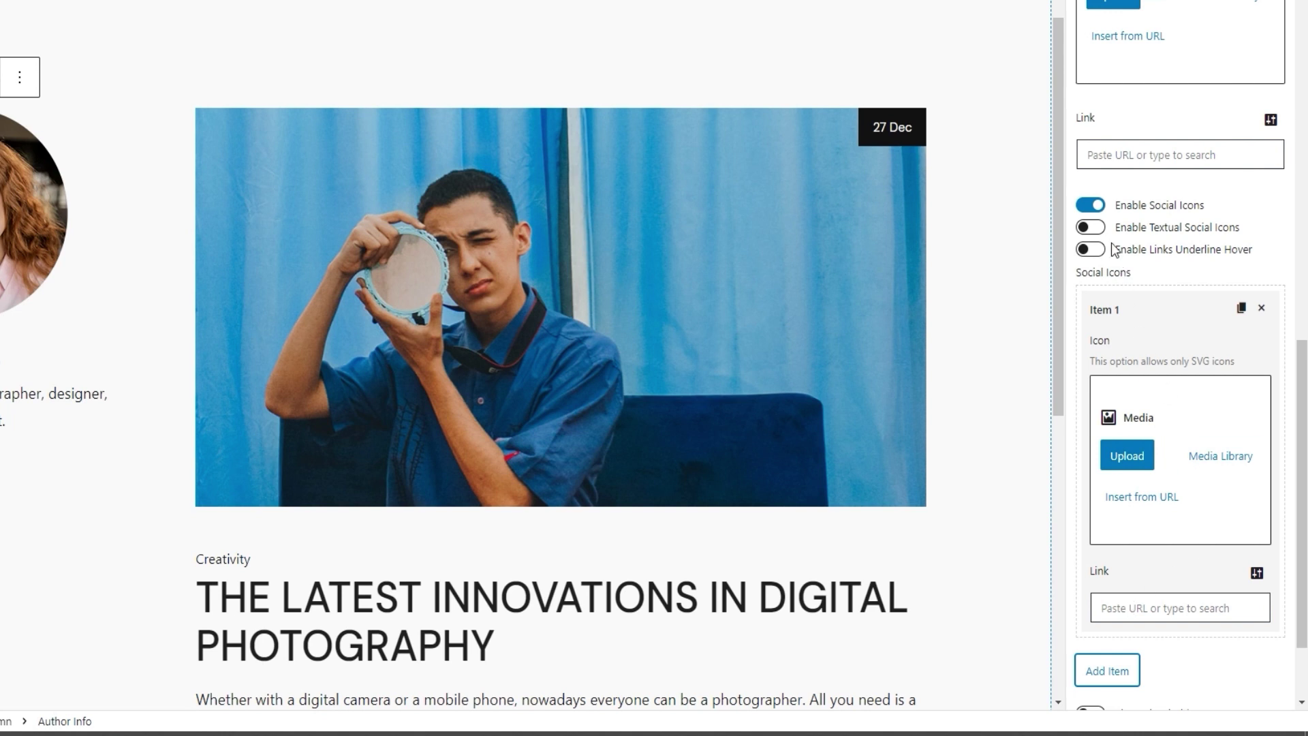
Step: Make social icons textual, set Item 1 to 'Fb.' linking to '#', and enable underline hover
{"action": "left_click", "coordinate": [1092, 227]}
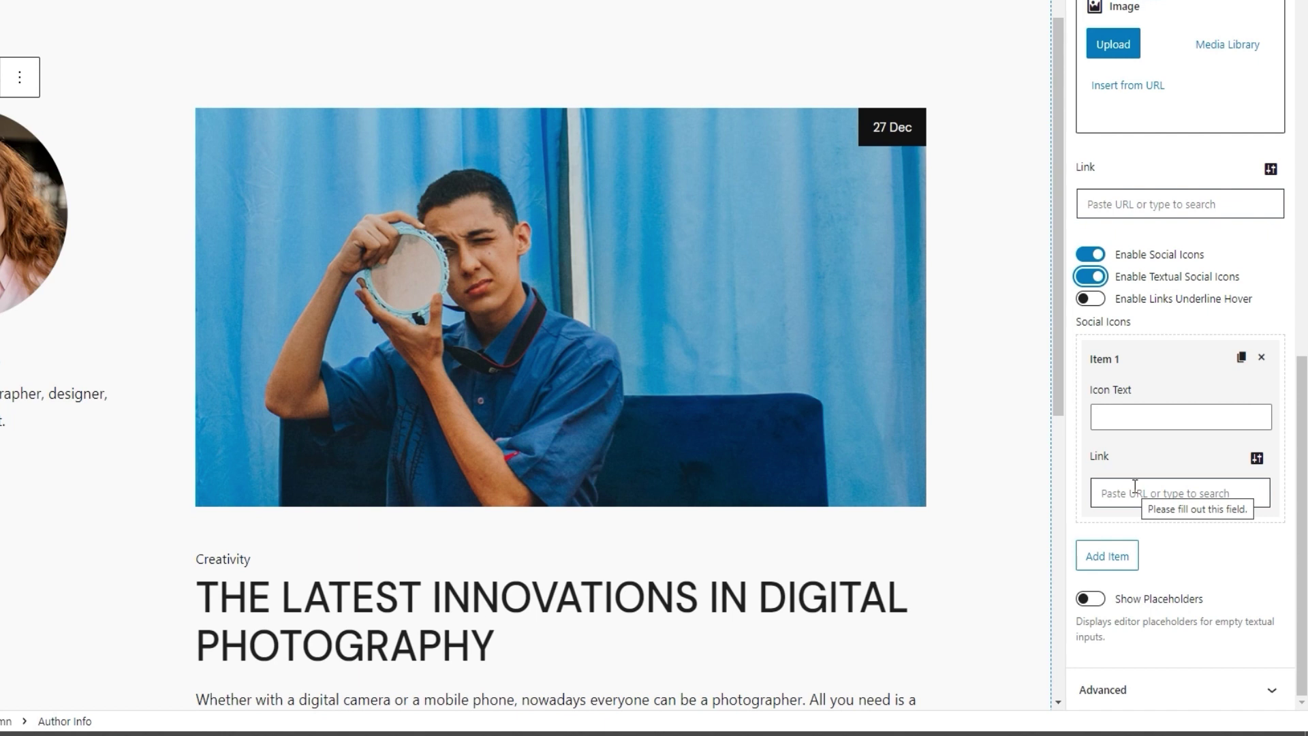
{"action": "left_click", "coordinate": [1131, 425]}
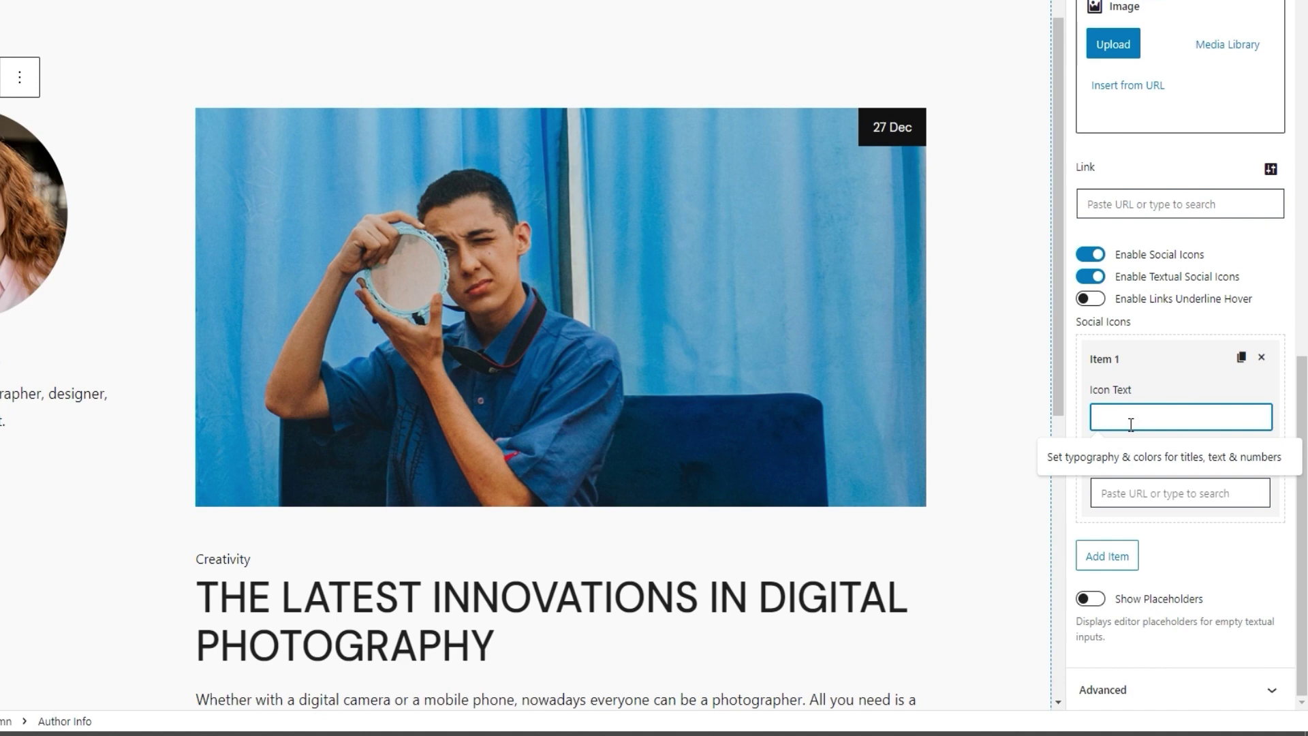
{"action": "type", "text": "Fb."}
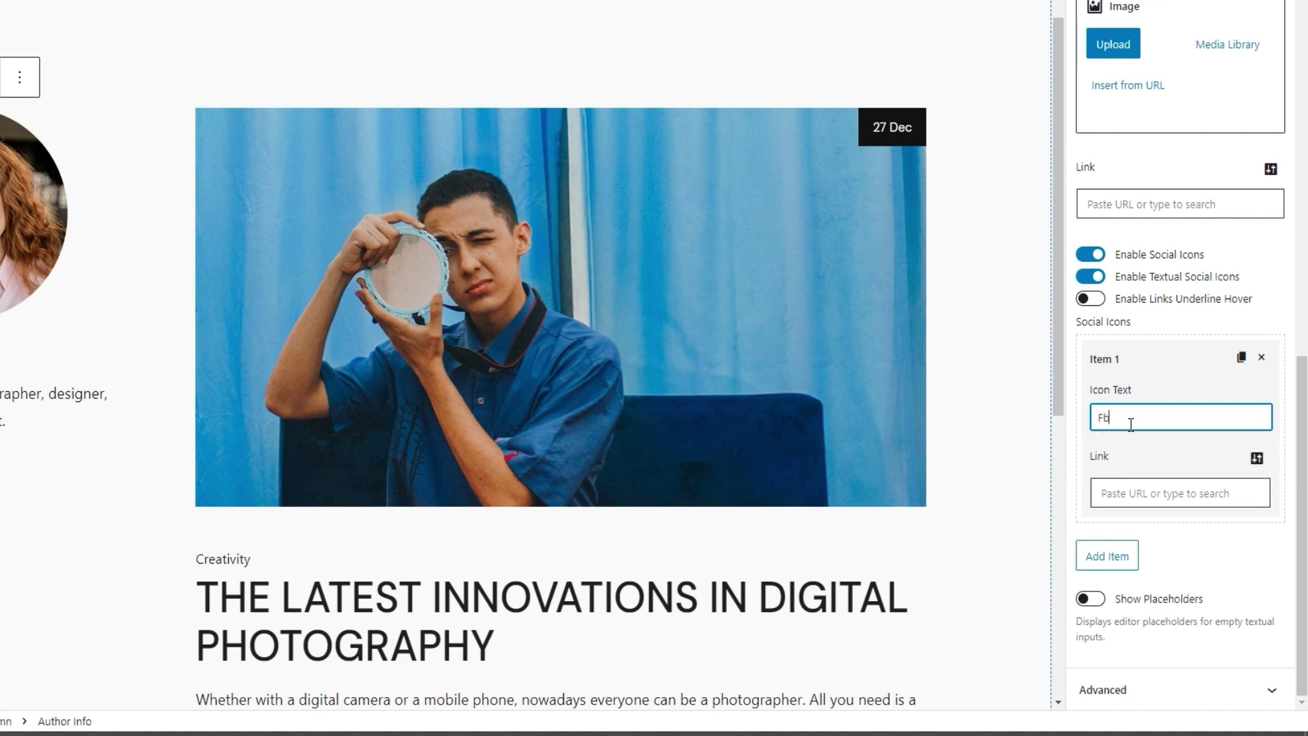
{"action": "left_click", "coordinate": [1122, 499]}
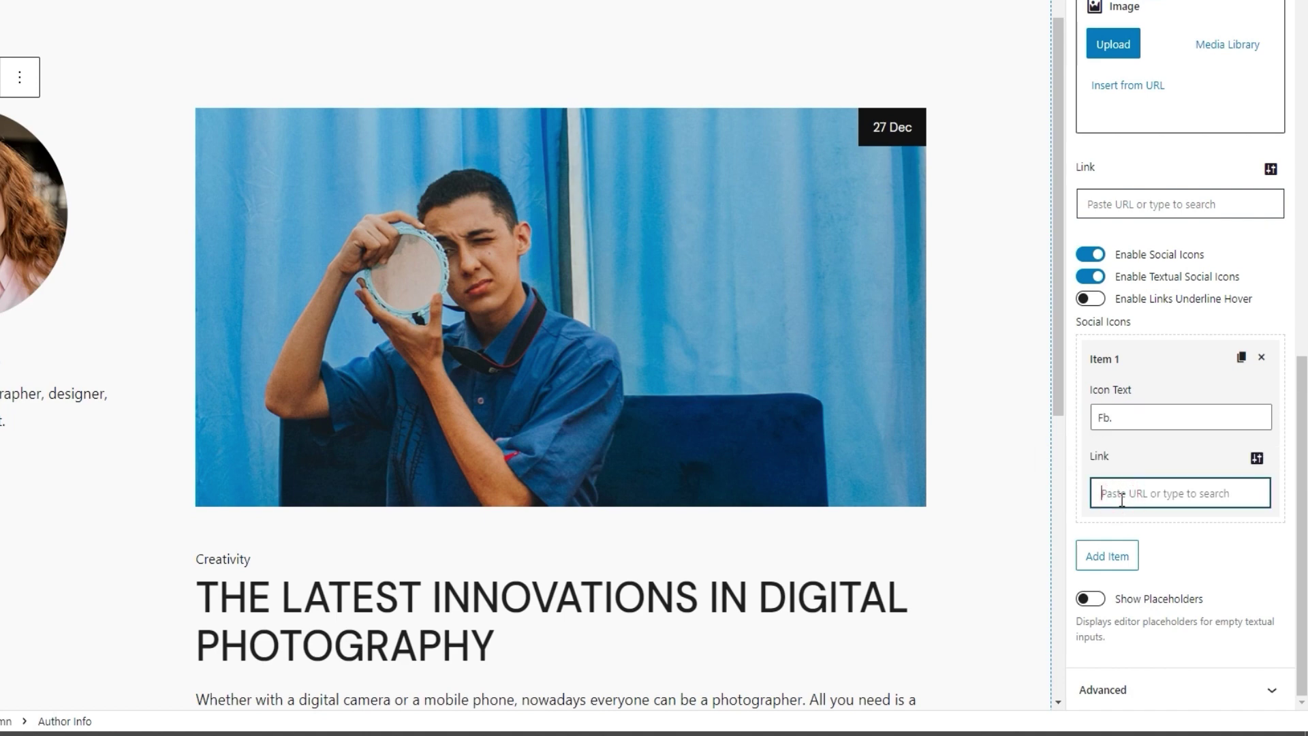
{"action": "type", "text": "#"}
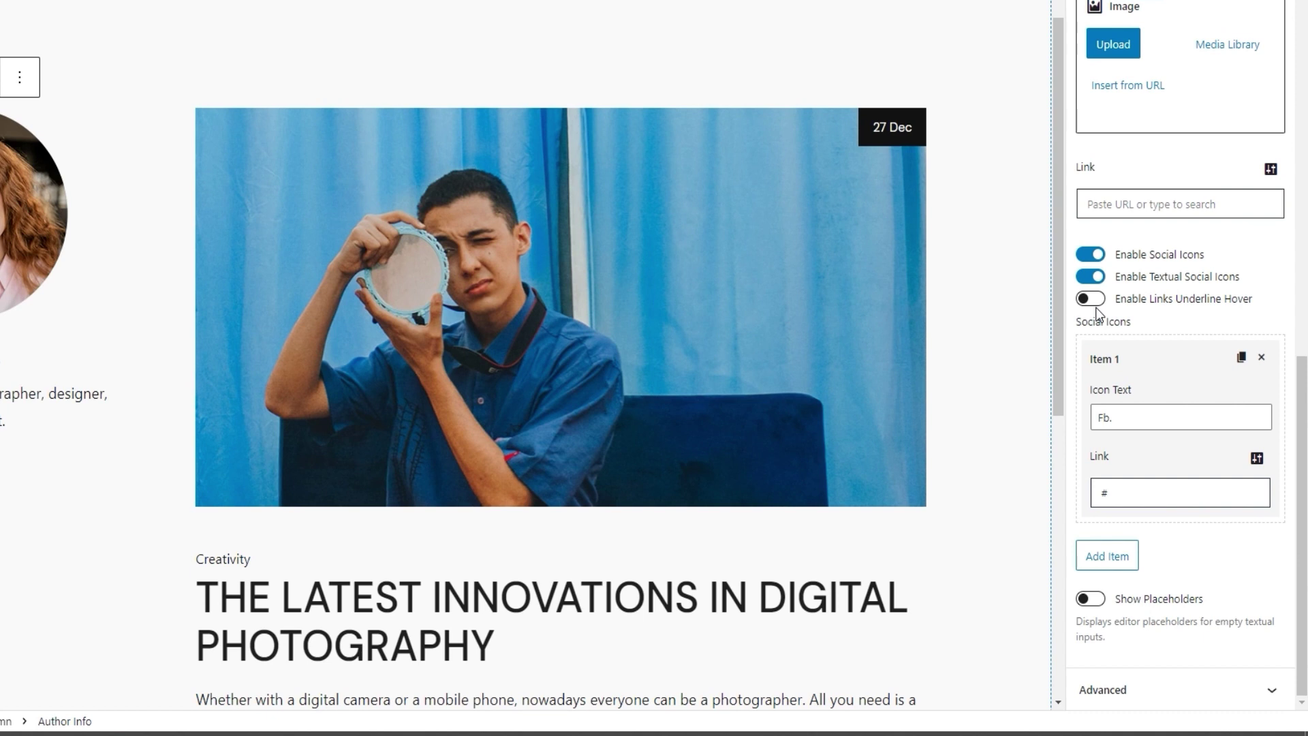
{"action": "left_click", "coordinate": [1097, 311]}
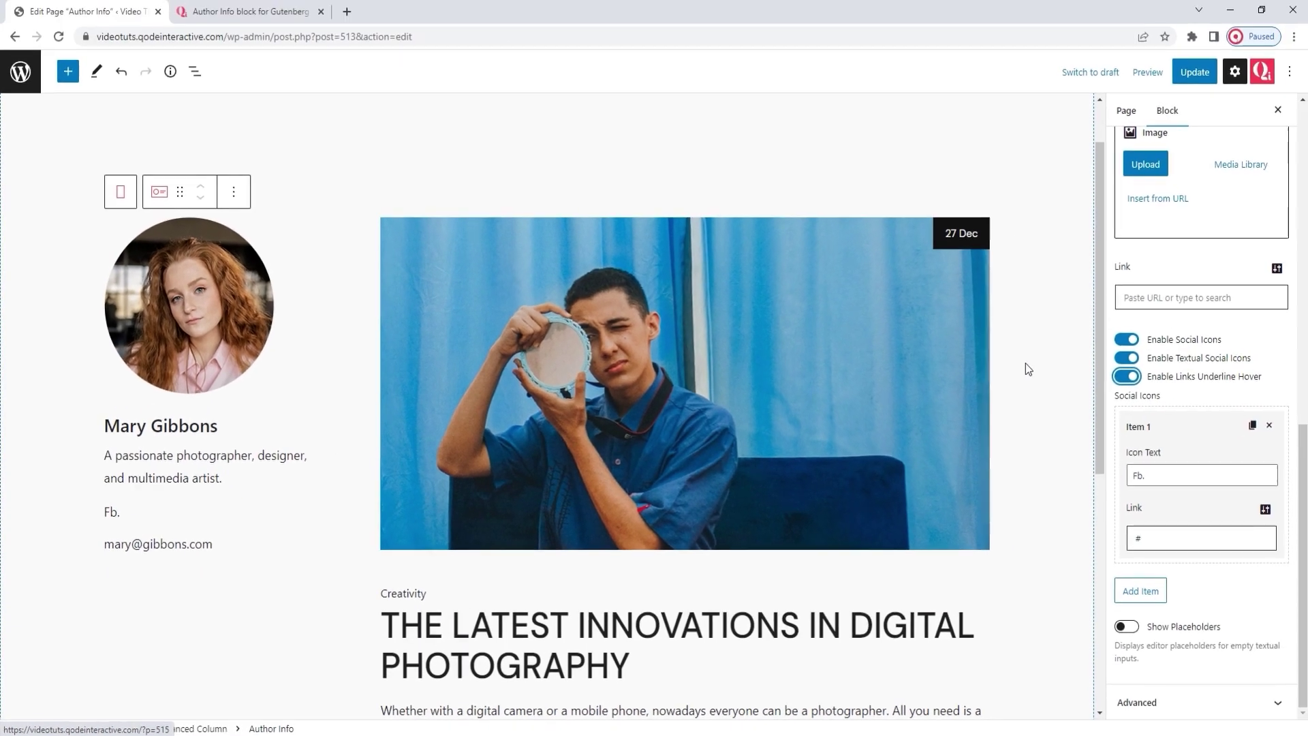
Step: Switch off Enable Links Underline Hover
{"action": "left_click", "coordinate": [1126, 381]}
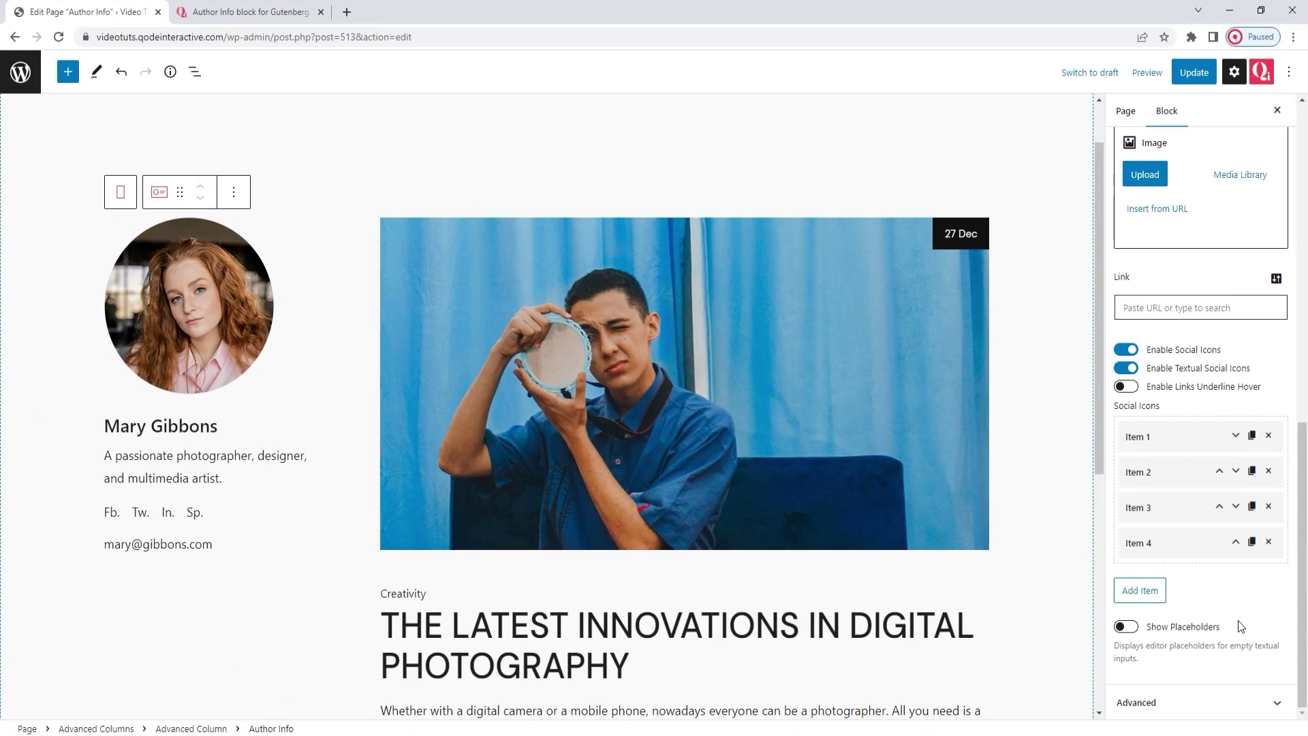
{"action": "scroll", "coordinate": [1220, 496], "scroll_direction": "up", "scroll_amount": 5}
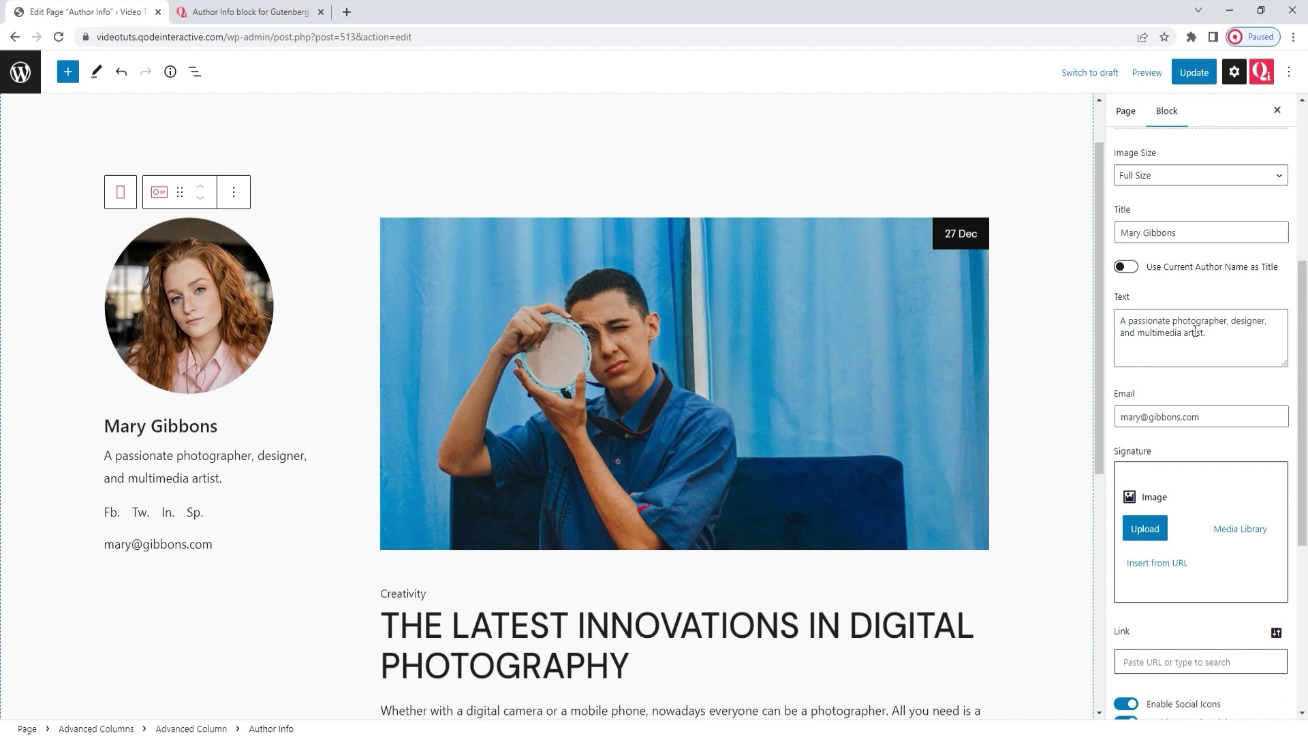
{"action": "triple_click", "coordinate": [1197, 335]}
{"action": "right_click", "coordinate": [1197, 333]}
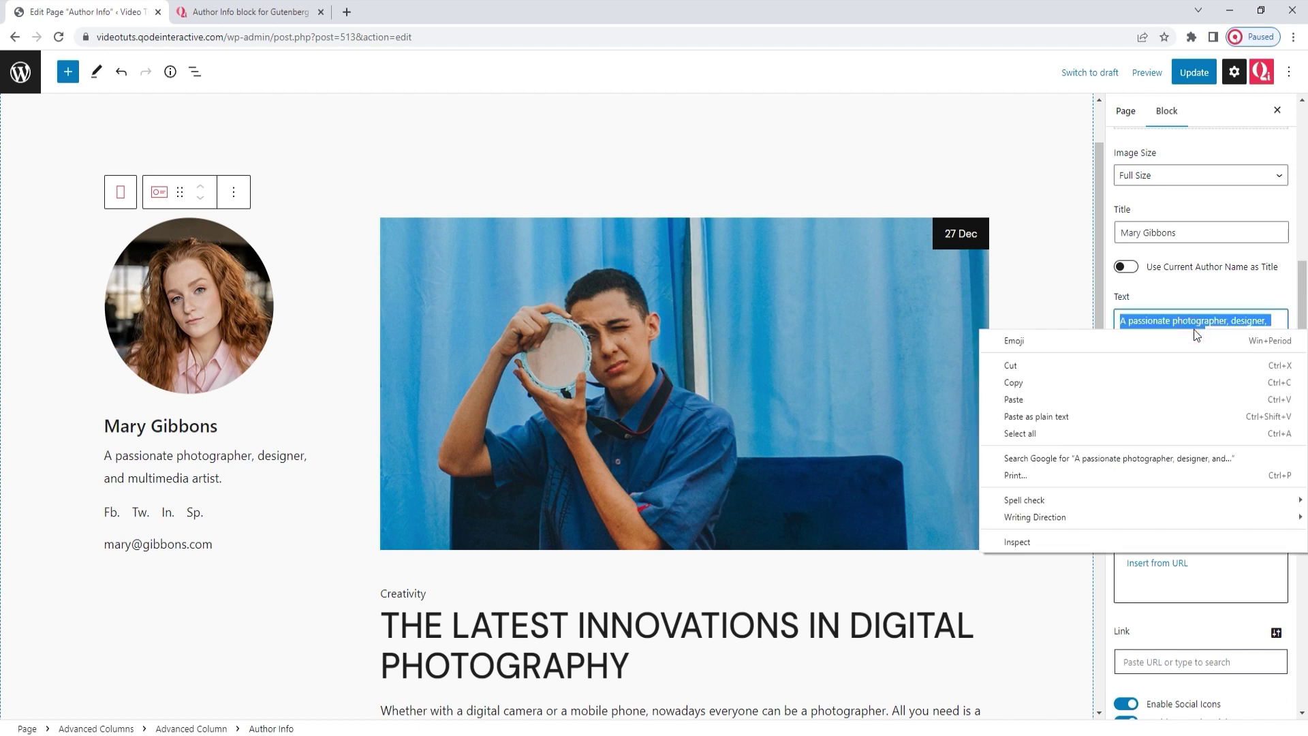
{"action": "left_click", "coordinate": [1184, 365]}
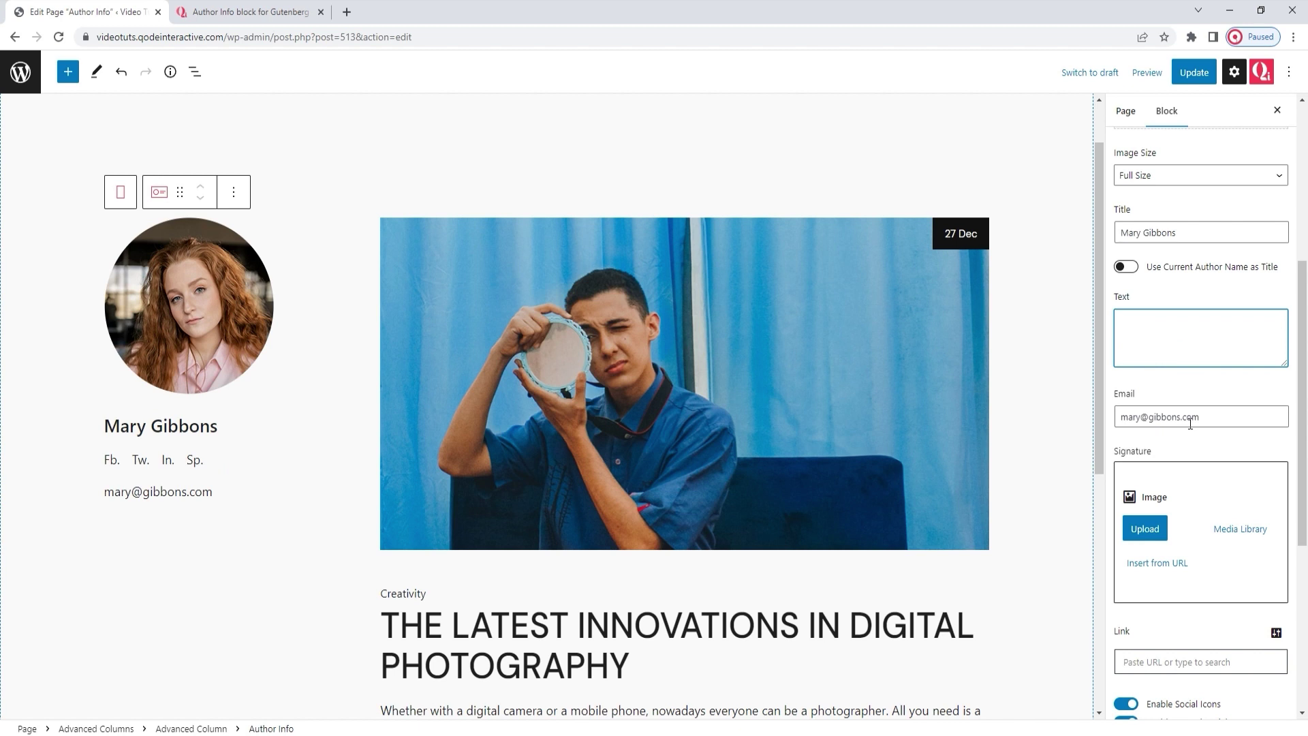
{"action": "scroll", "coordinate": [1191, 423], "scroll_direction": "down", "scroll_amount": 5}
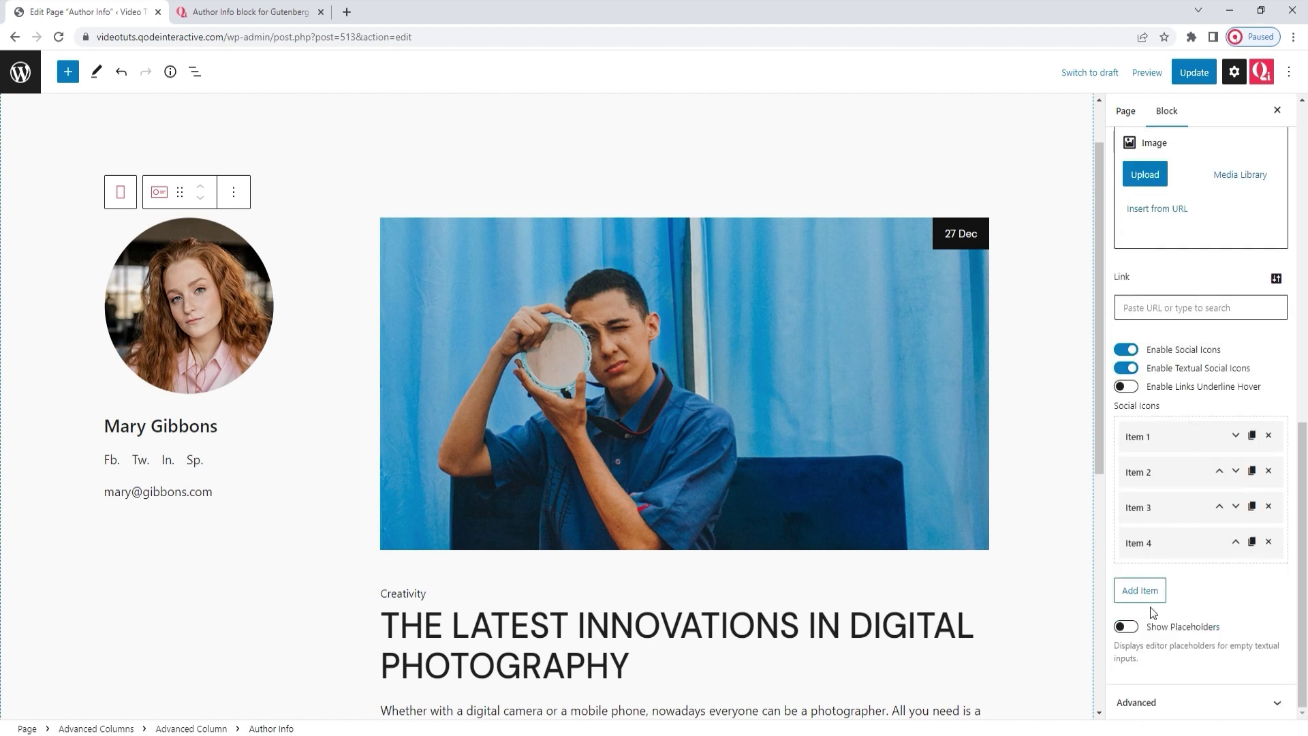
{"action": "left_click", "coordinate": [1127, 628]}
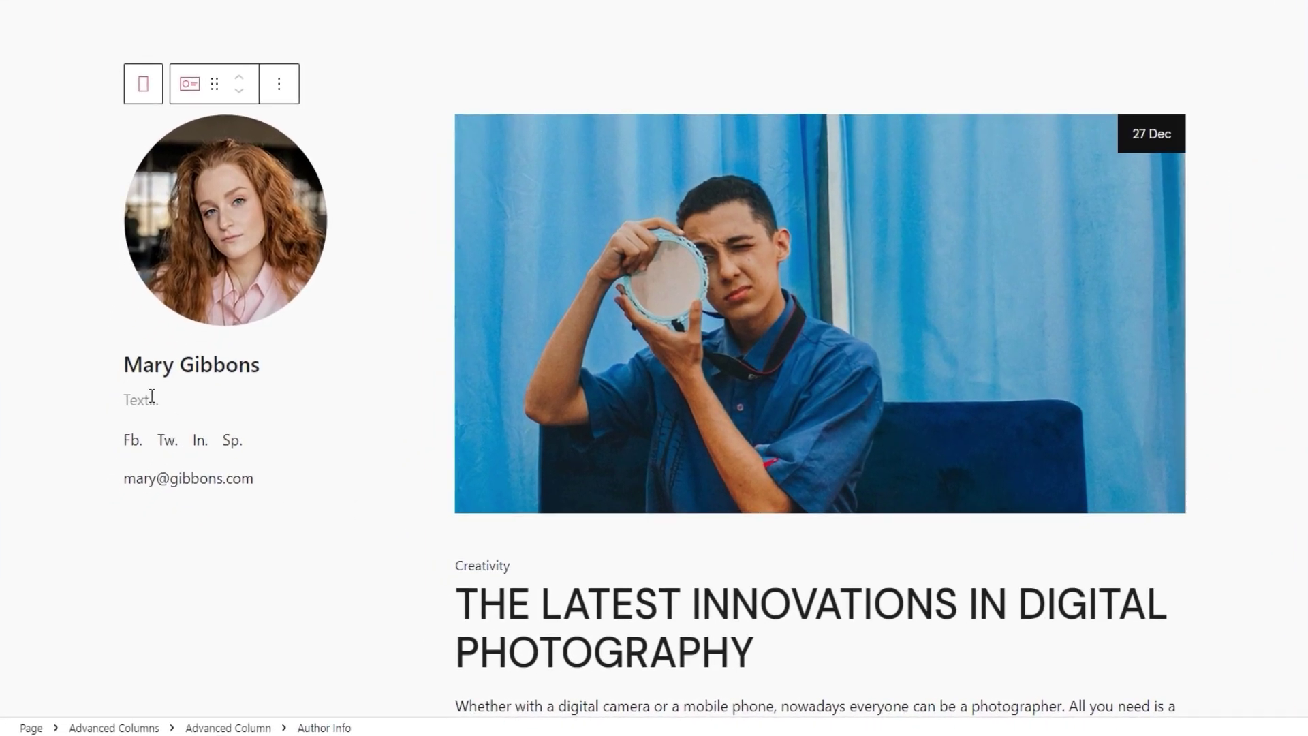
{"action": "left_click", "coordinate": [139, 444]}
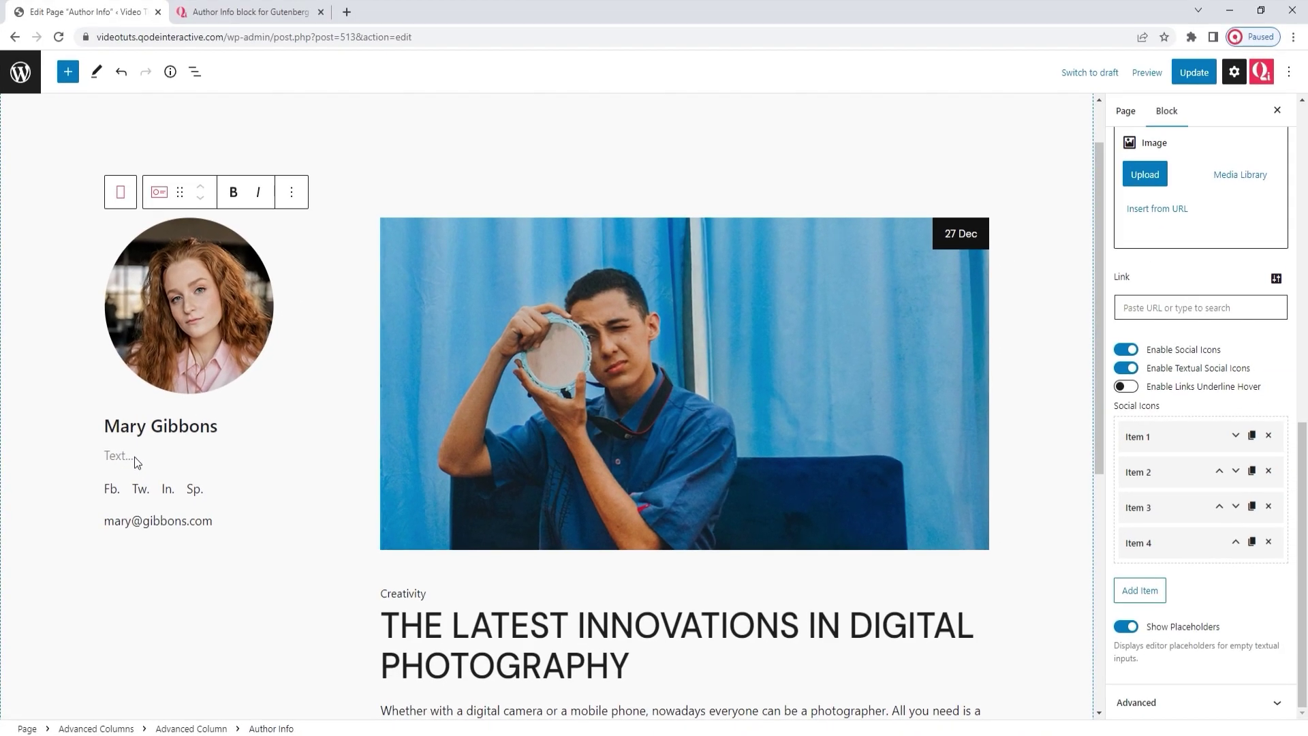
{"action": "left_click", "coordinate": [1126, 626]}
{"action": "scroll", "coordinate": [1157, 443], "scroll_direction": "up", "scroll_amount": 7}
{"action": "left_click", "coordinate": [1159, 473]}
{"action": "right_click", "coordinate": [1153, 477]}
{"action": "left_click", "coordinate": [1190, 586]}
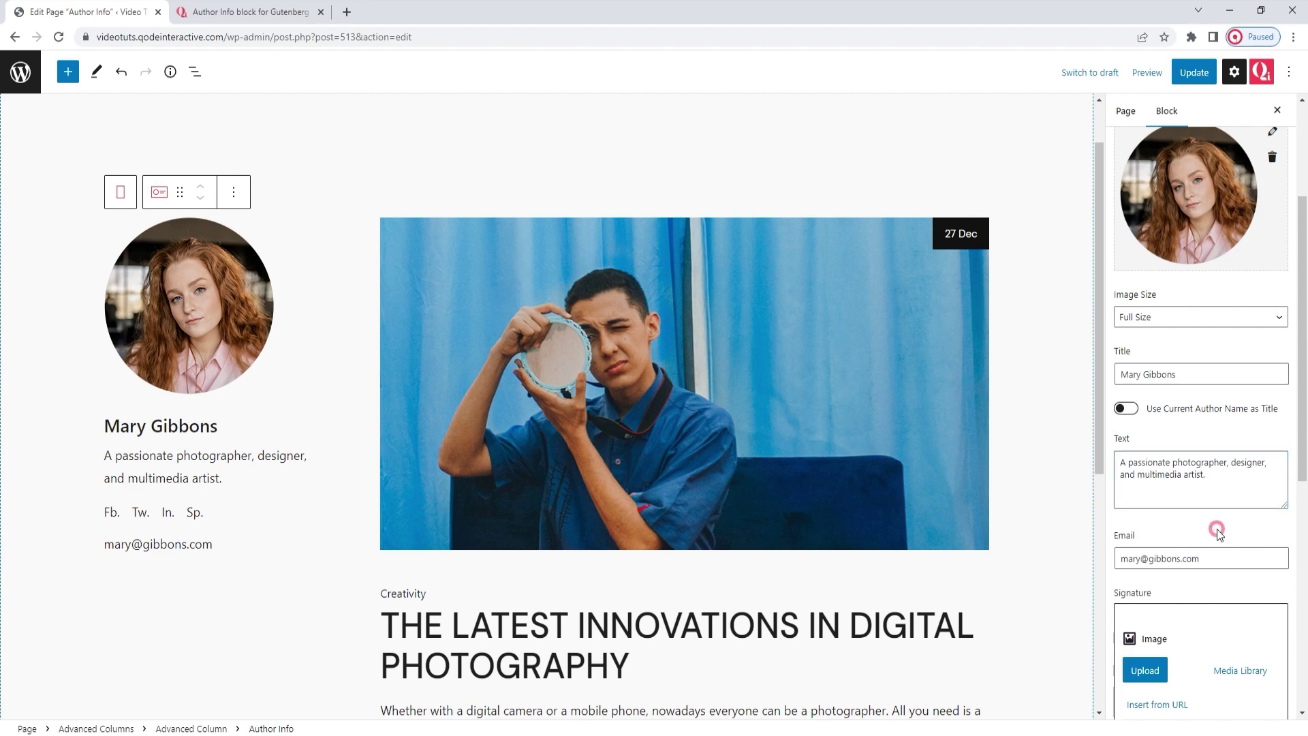
{"action": "scroll", "coordinate": [1217, 530], "scroll_direction": "down", "scroll_amount": 7}
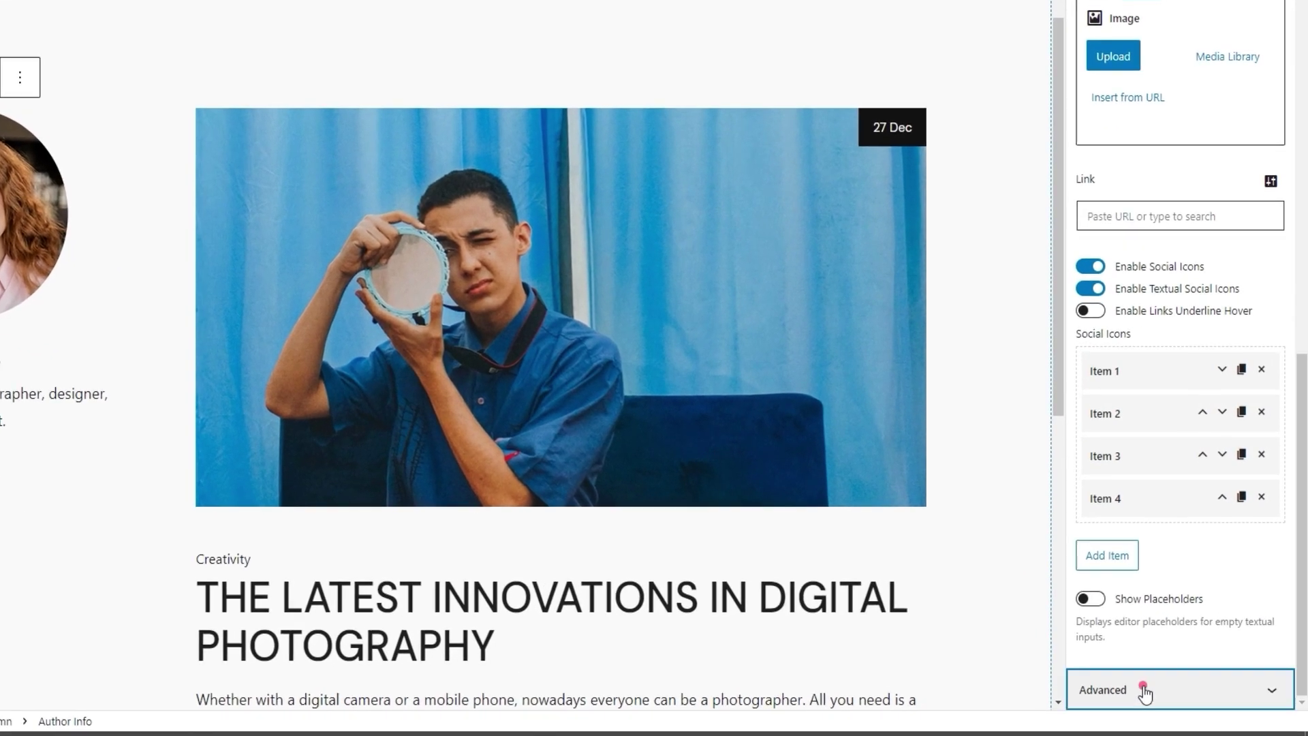
{"action": "left_click", "coordinate": [1160, 698]}
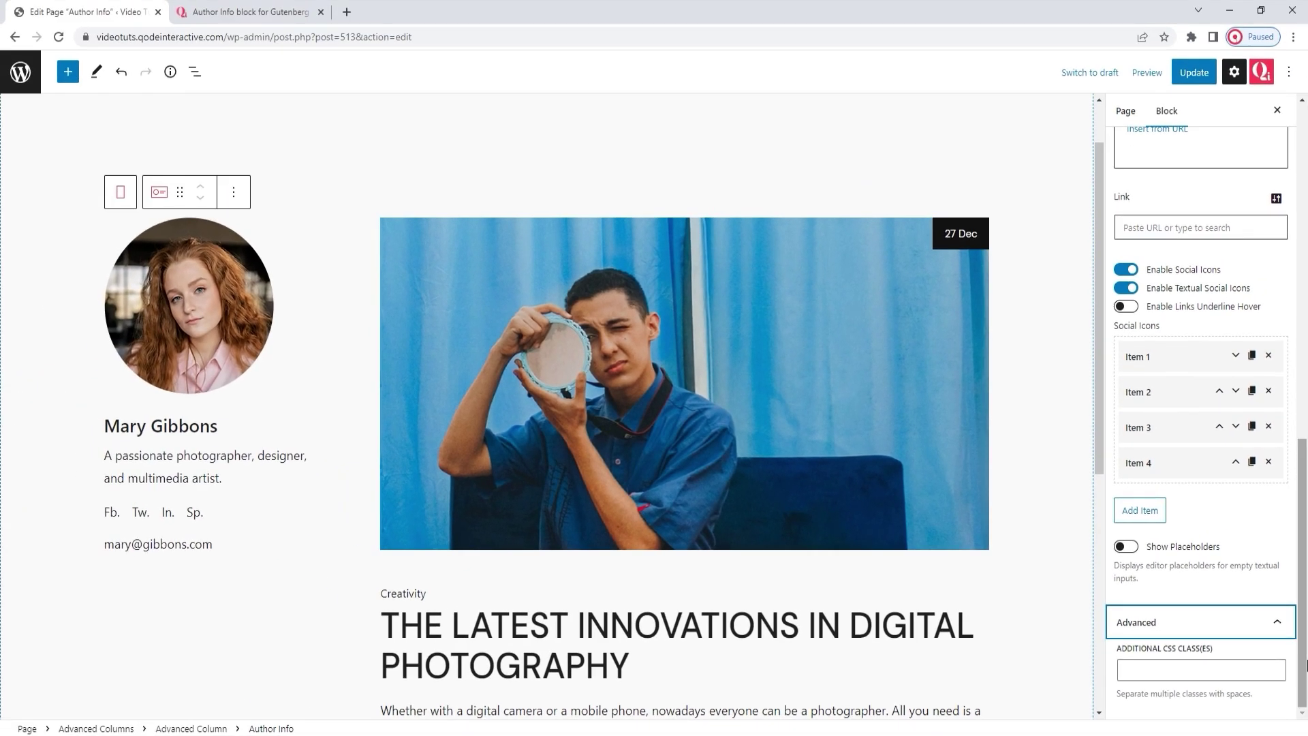
{"action": "scroll", "coordinate": [1306, 374], "scroll_direction": "up", "scroll_amount": 8}
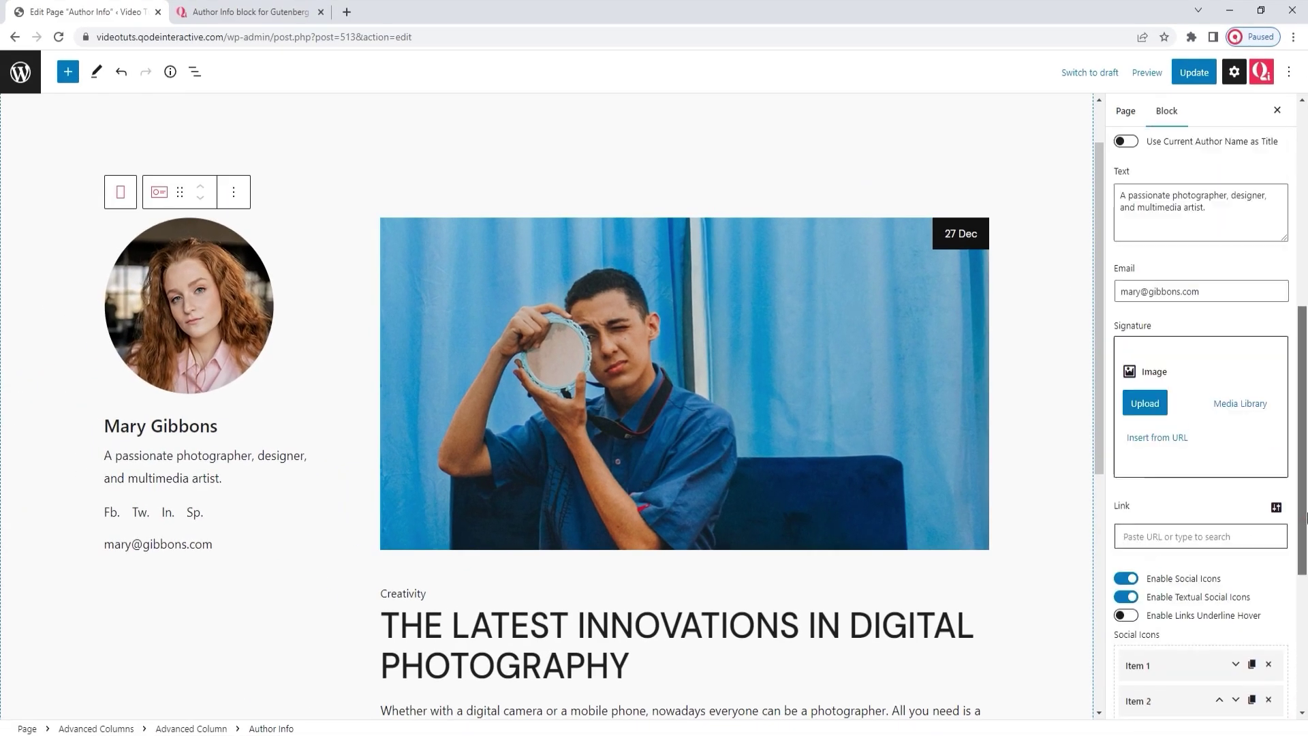
{"action": "scroll", "coordinate": [1306, 440], "scroll_direction": "up", "scroll_amount": 4}
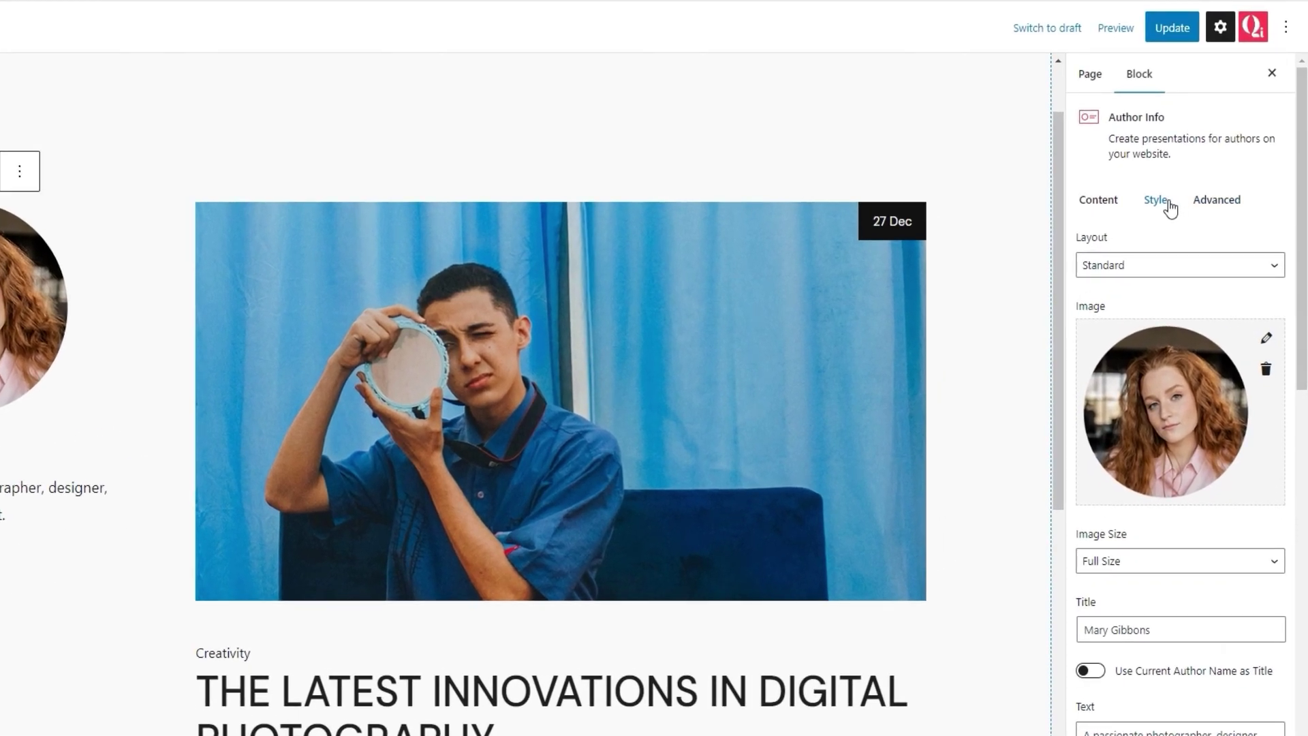
Step: Set the author card's content horizontal alignment to Right, then change it to Center
{"action": "left_click", "coordinate": [1170, 209]}
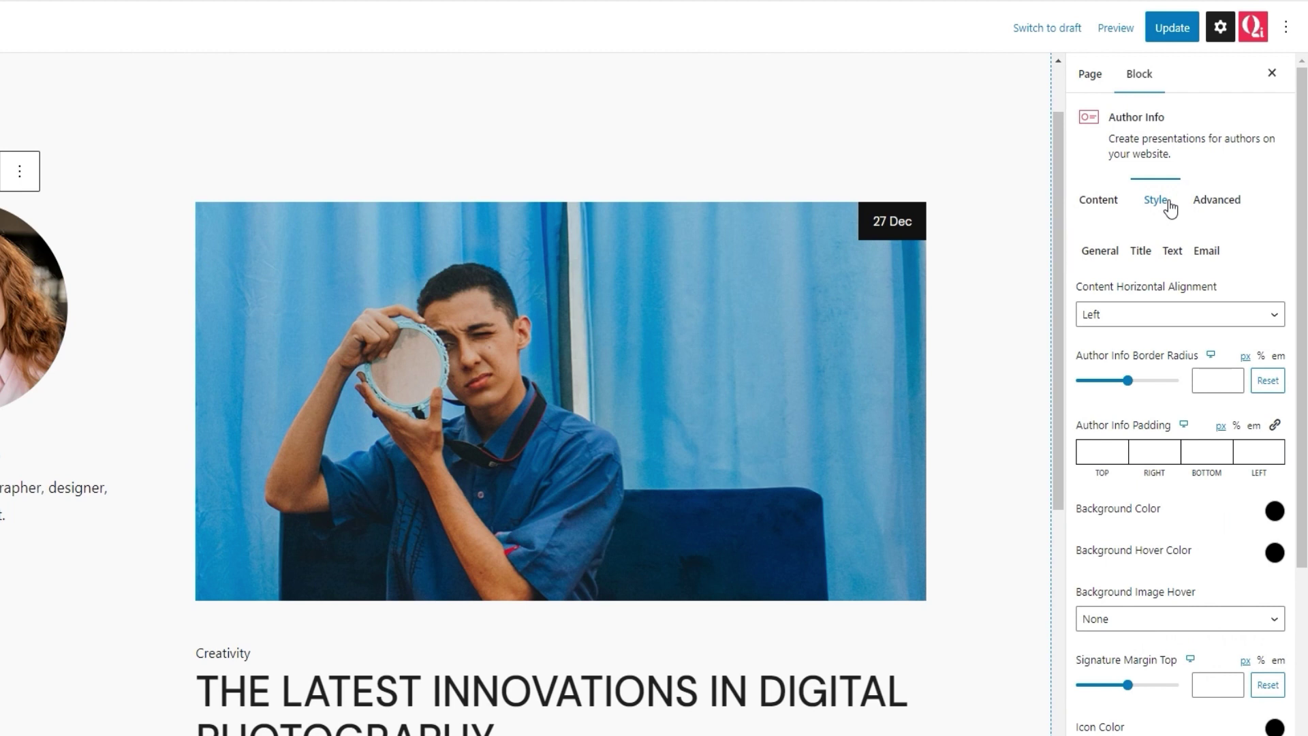
{"action": "left_click", "coordinate": [1108, 257]}
{"action": "left_click", "coordinate": [1149, 314]}
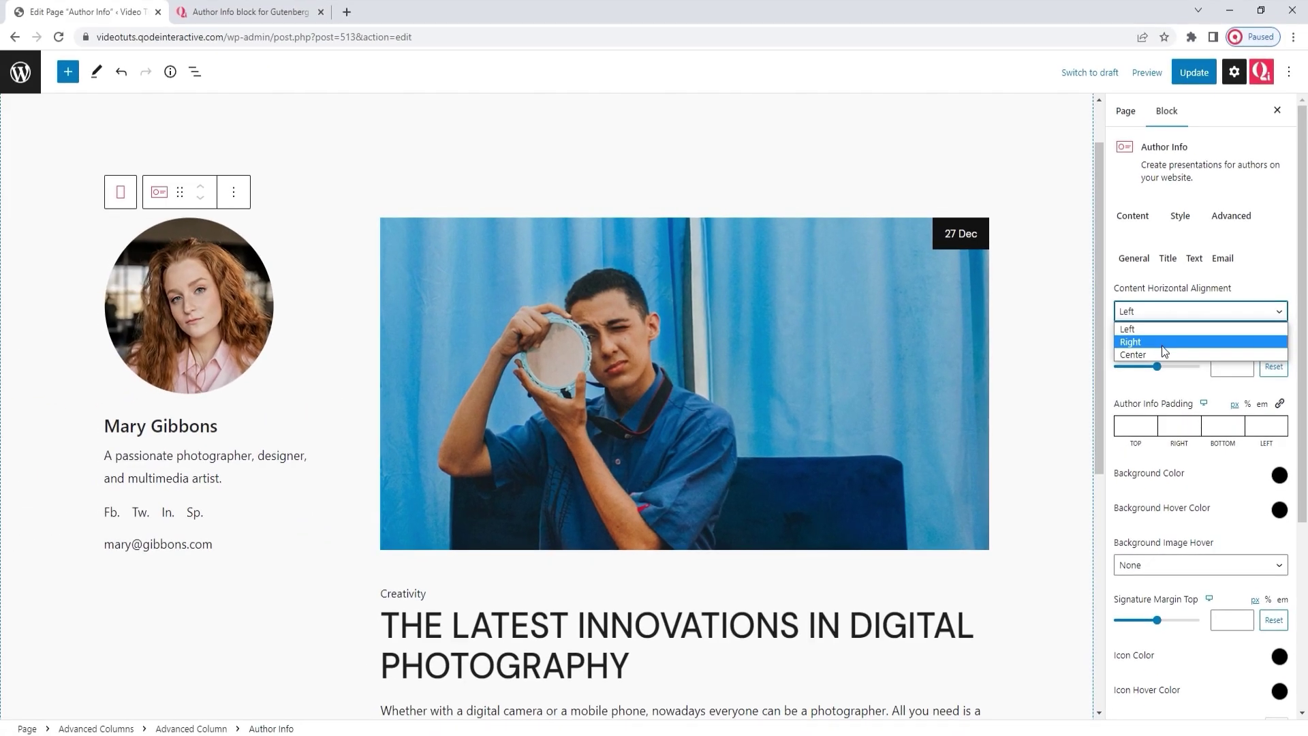
{"action": "left_click", "coordinate": [1130, 351]}
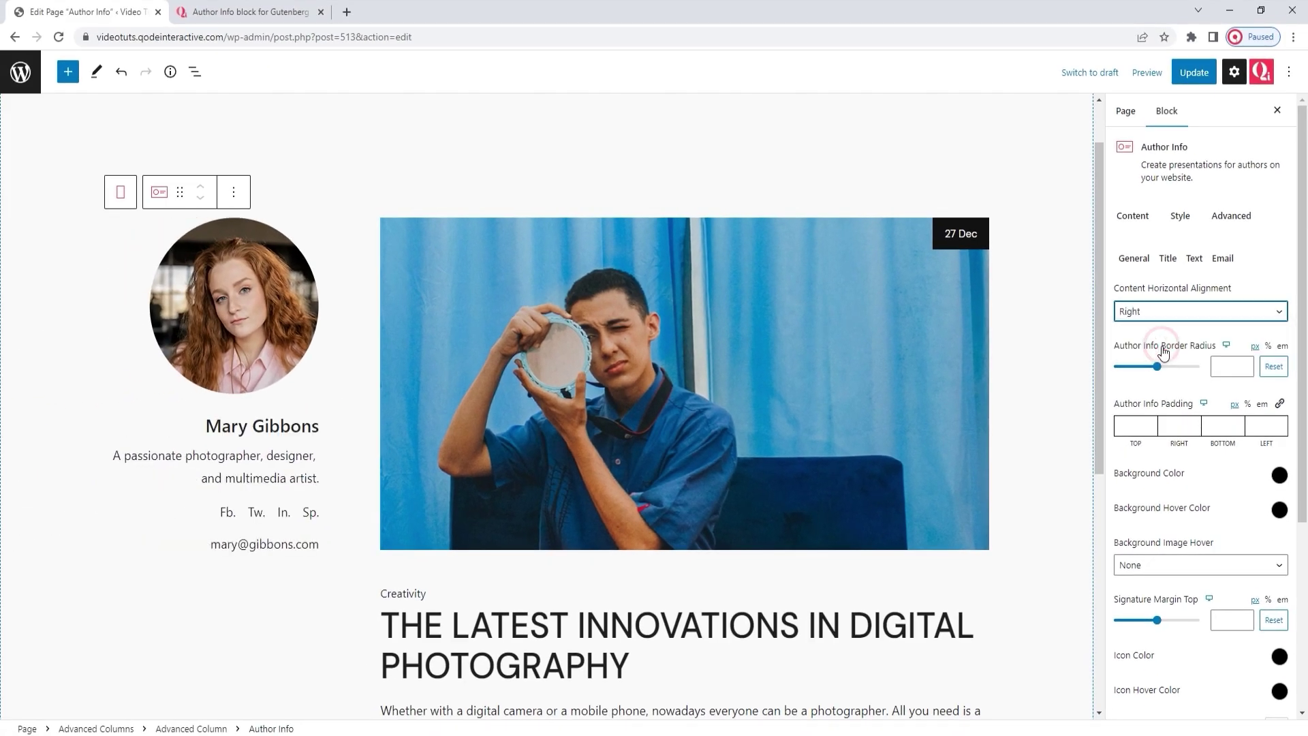
{"action": "left_click", "coordinate": [1163, 313]}
{"action": "left_click", "coordinate": [1163, 356]}
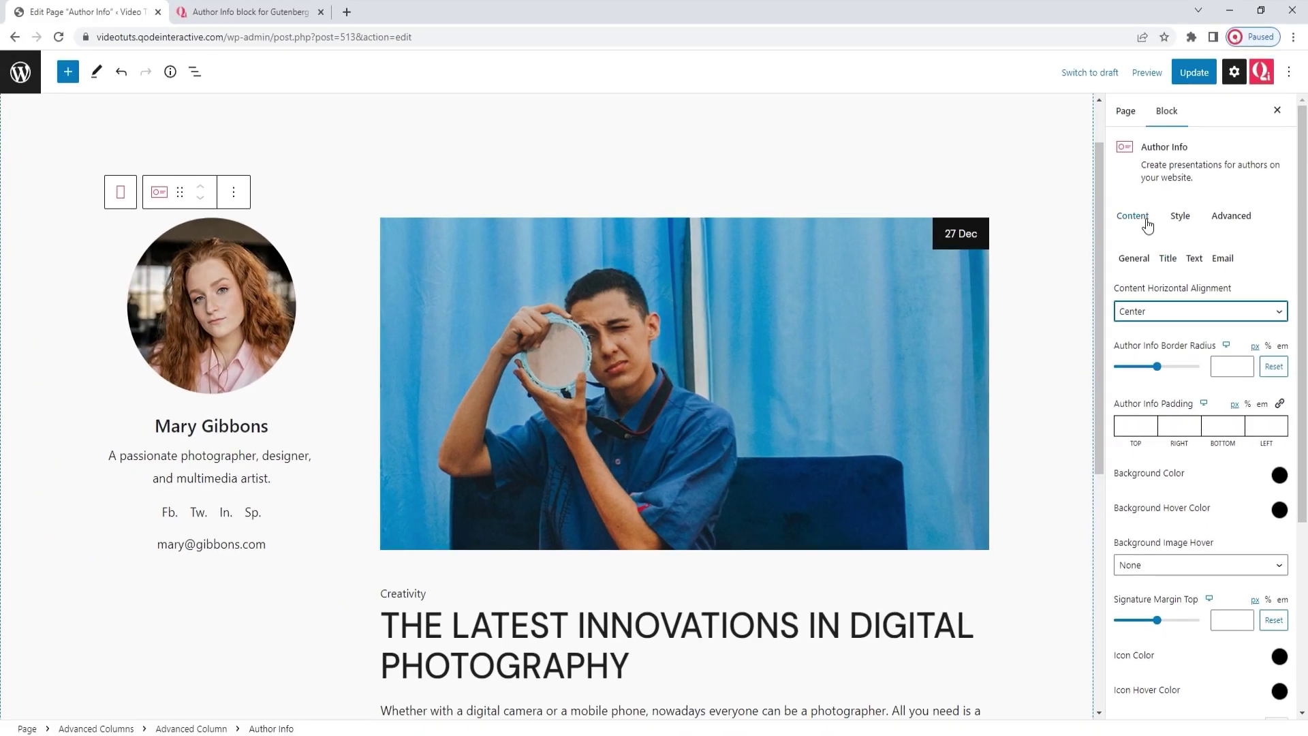
Step: Replace the author image with the photo of the man with a laptop
{"action": "left_click", "coordinate": [1114, 200]}
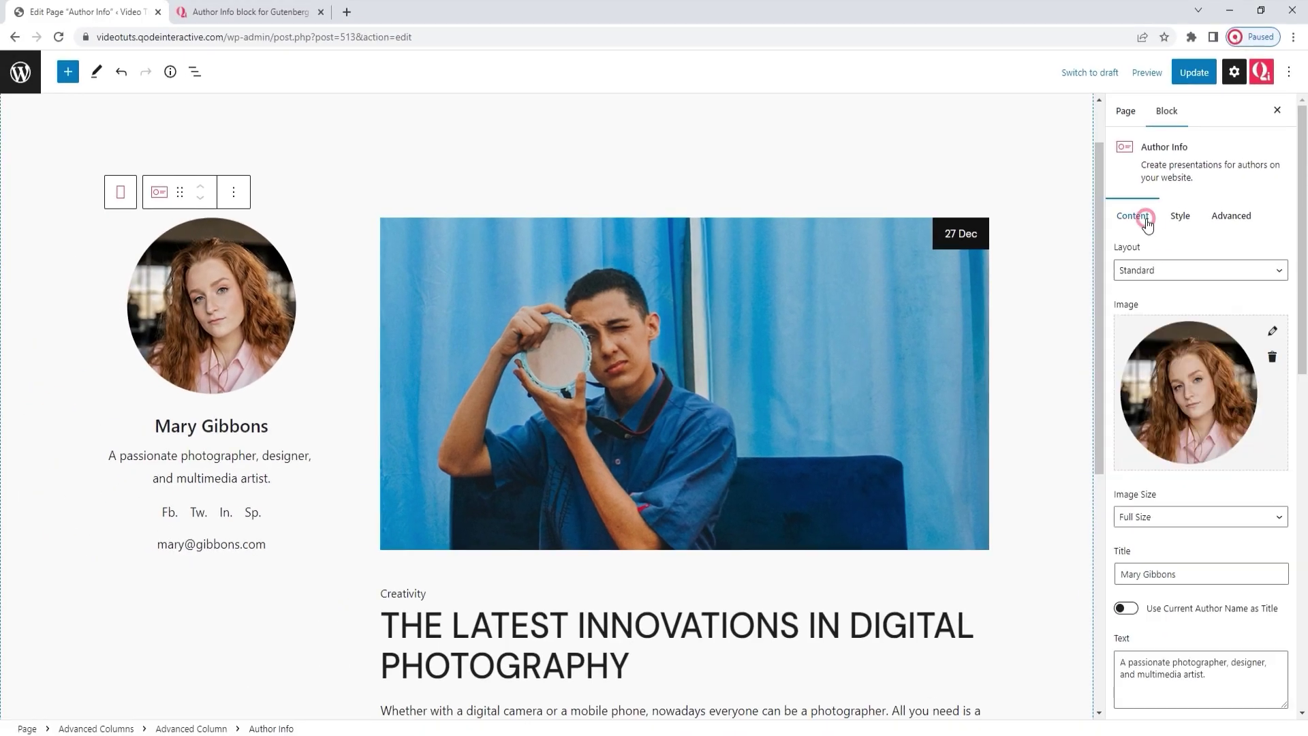
{"action": "left_click", "coordinate": [1272, 357]}
{"action": "left_click", "coordinate": [1251, 382]}
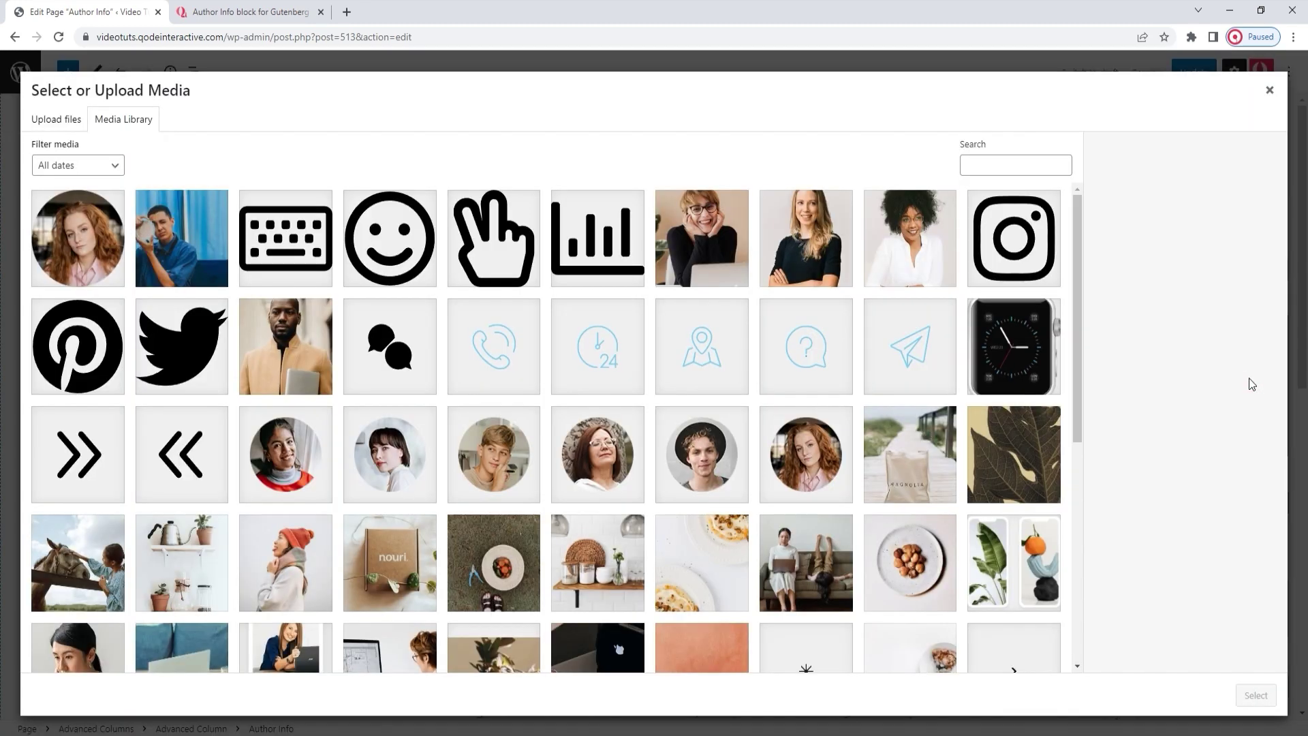
{"action": "left_click", "coordinate": [285, 344]}
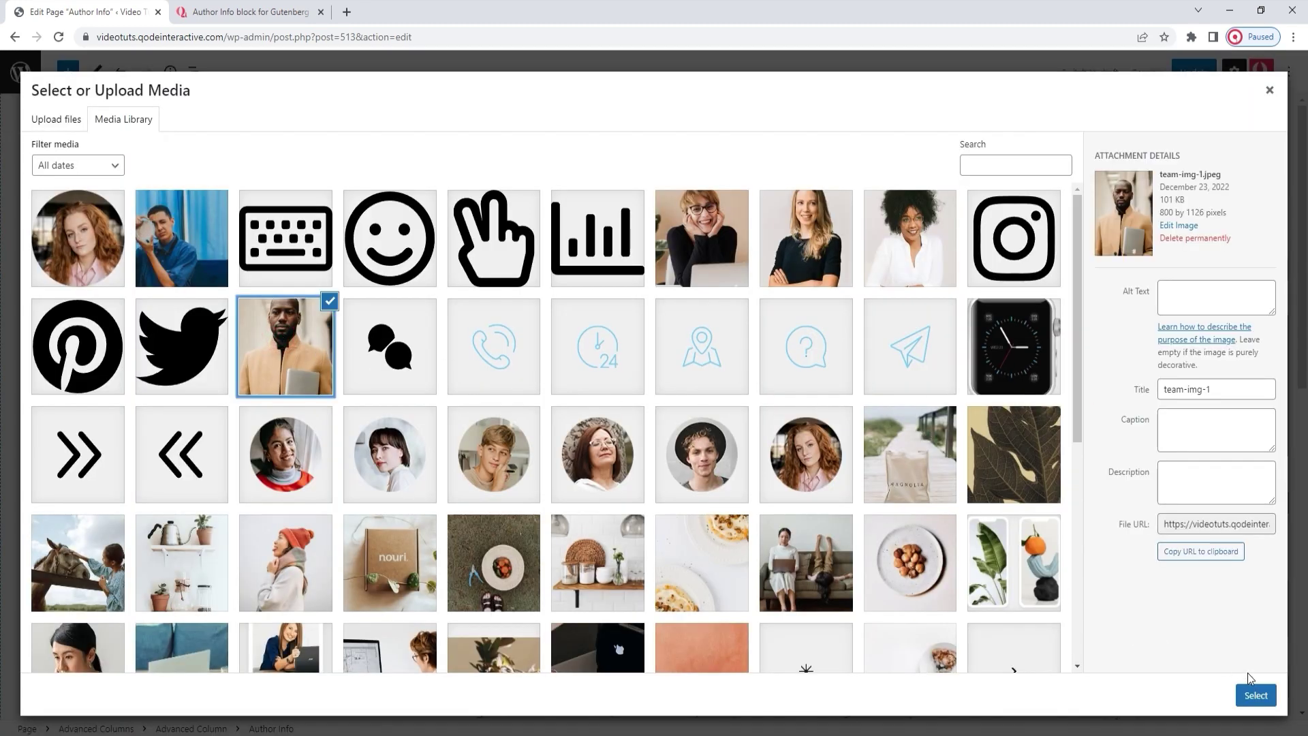
{"action": "left_click", "coordinate": [1256, 695]}
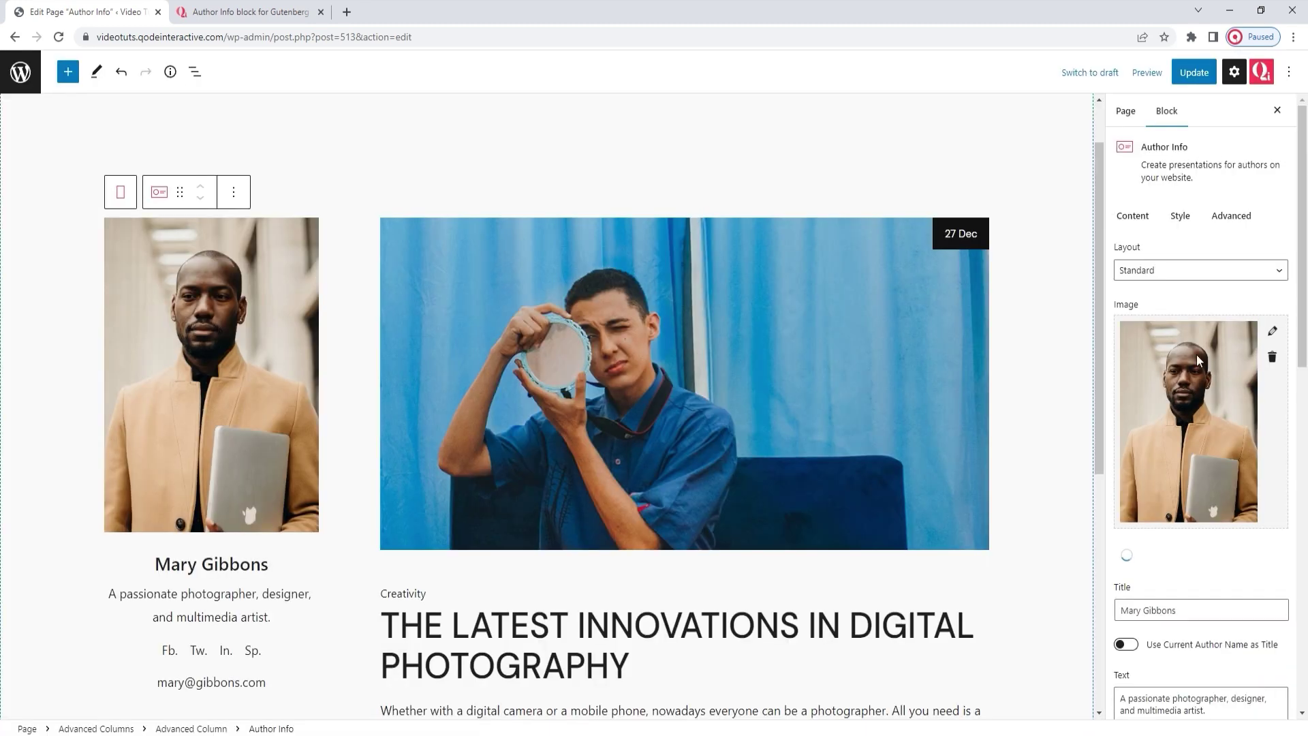
Step: Try an arched border radius on the author image, then reset it to default
{"action": "left_click", "coordinate": [1180, 219]}
{"action": "left_click_drag", "start_coordinate": [1157, 366], "coordinate": [1186, 372]}
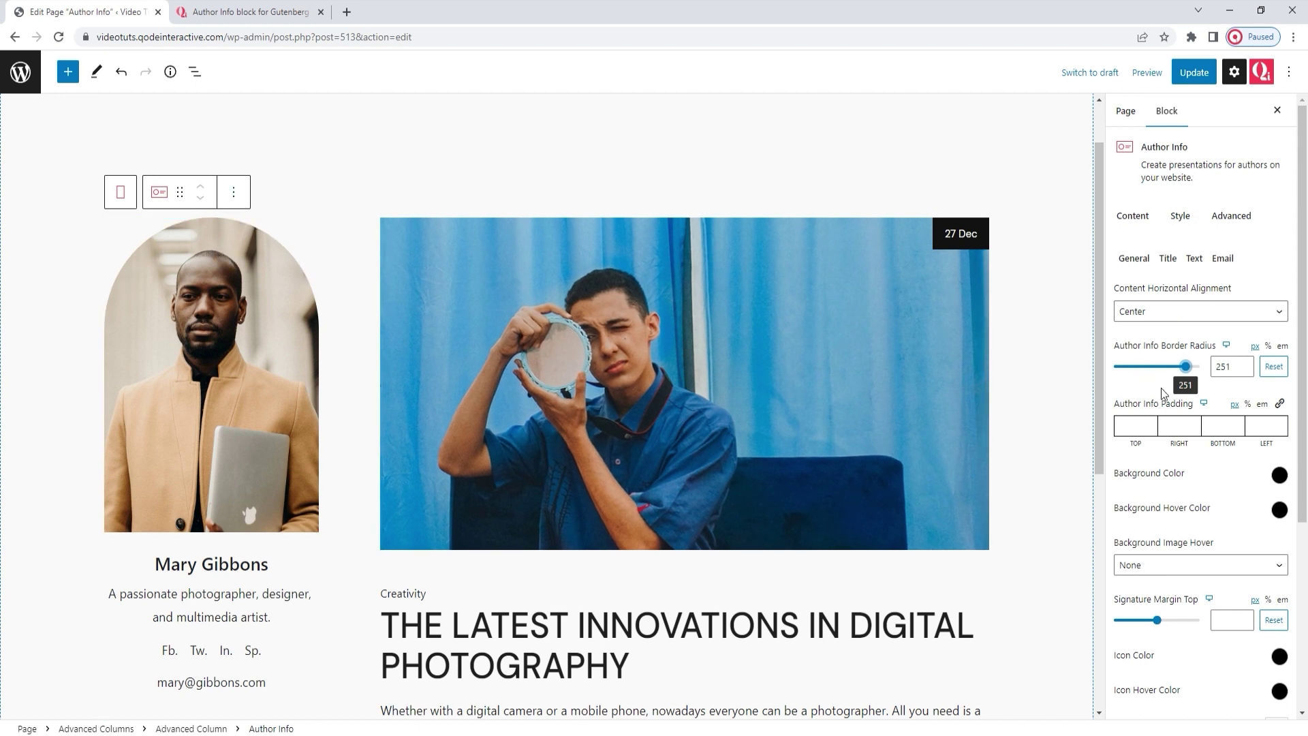
{"action": "left_click", "coordinate": [1275, 367]}
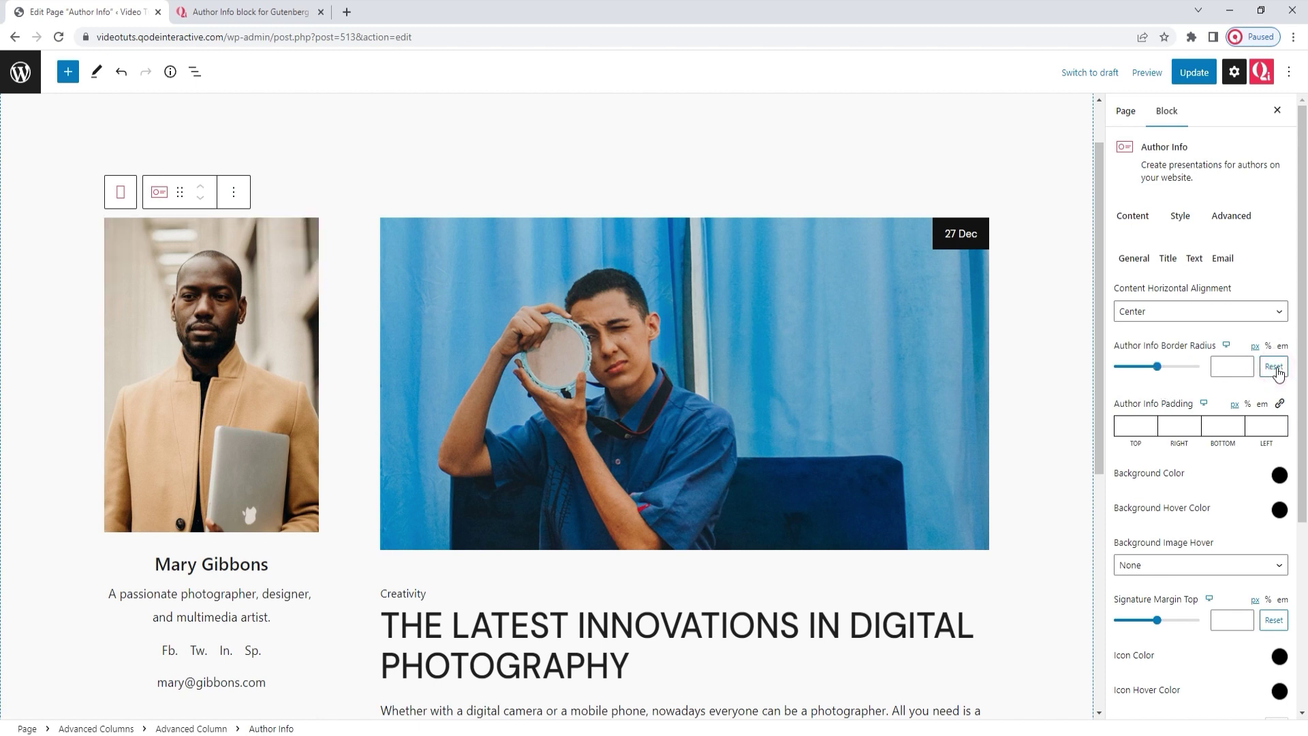
Step: Restore the red-haired woman's round portrait as the author image
{"action": "left_click", "coordinate": [1135, 217]}
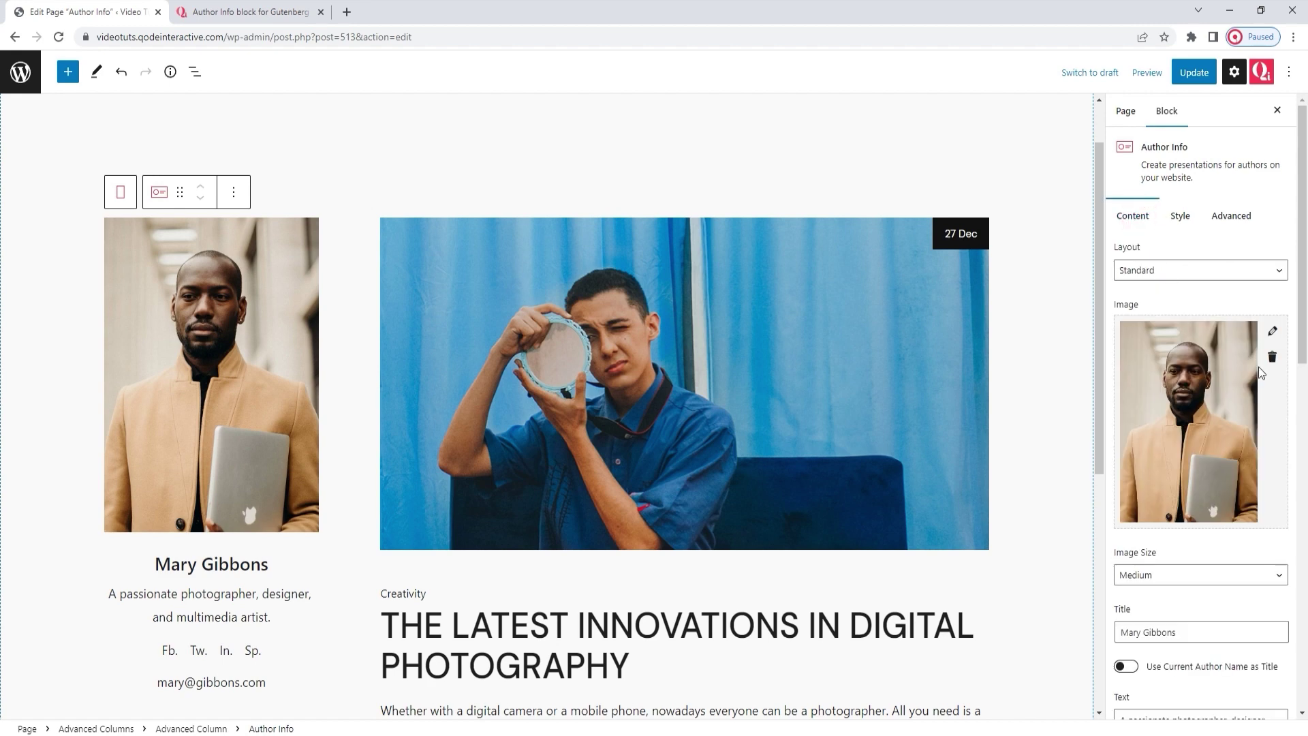
{"action": "left_click", "coordinate": [1271, 363]}
{"action": "left_click", "coordinate": [1251, 382]}
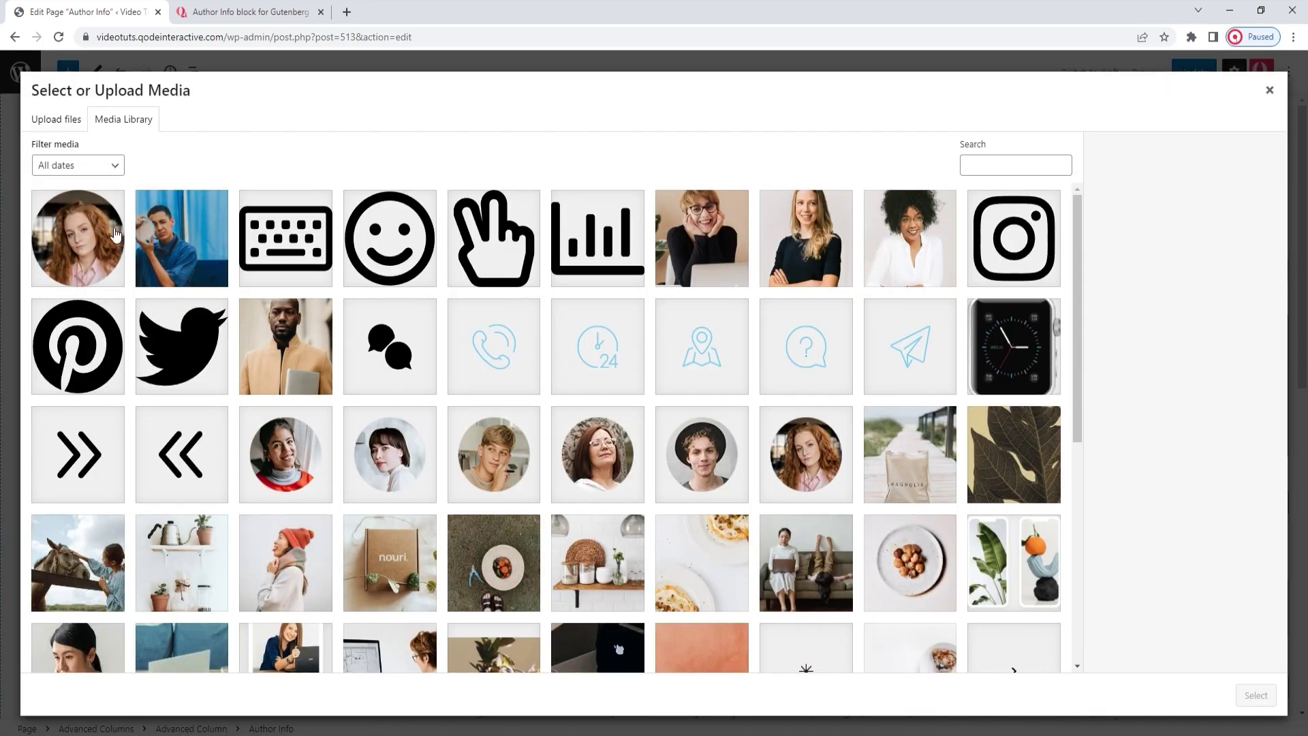
{"action": "left_click", "coordinate": [114, 237]}
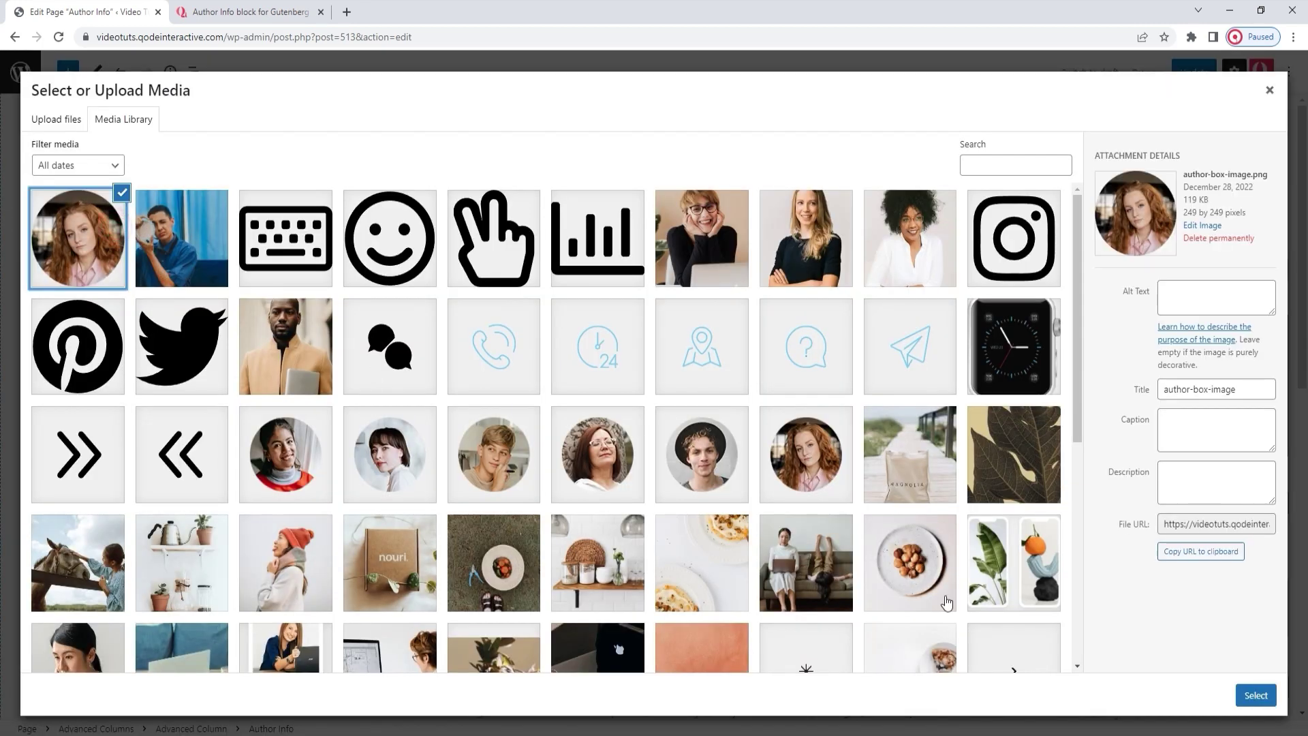
{"action": "left_click", "coordinate": [1256, 695]}
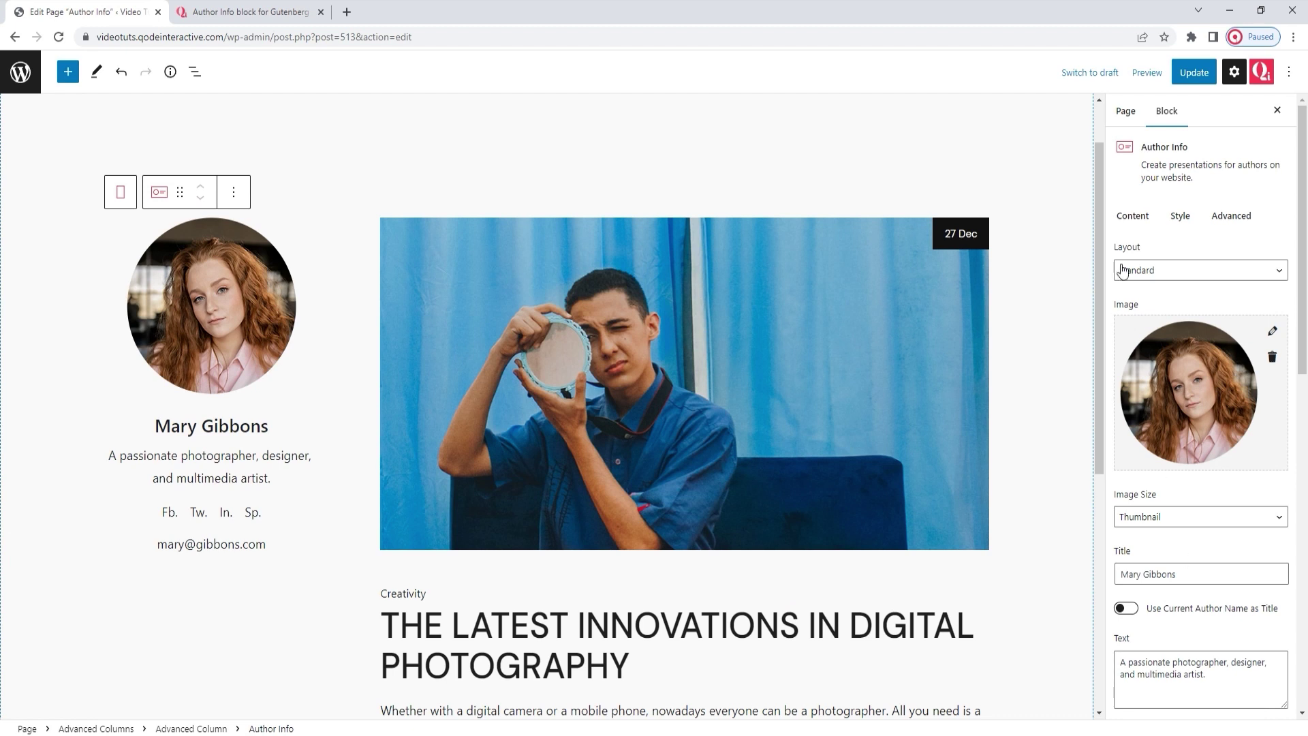
{"action": "left_click", "coordinate": [1181, 214]}
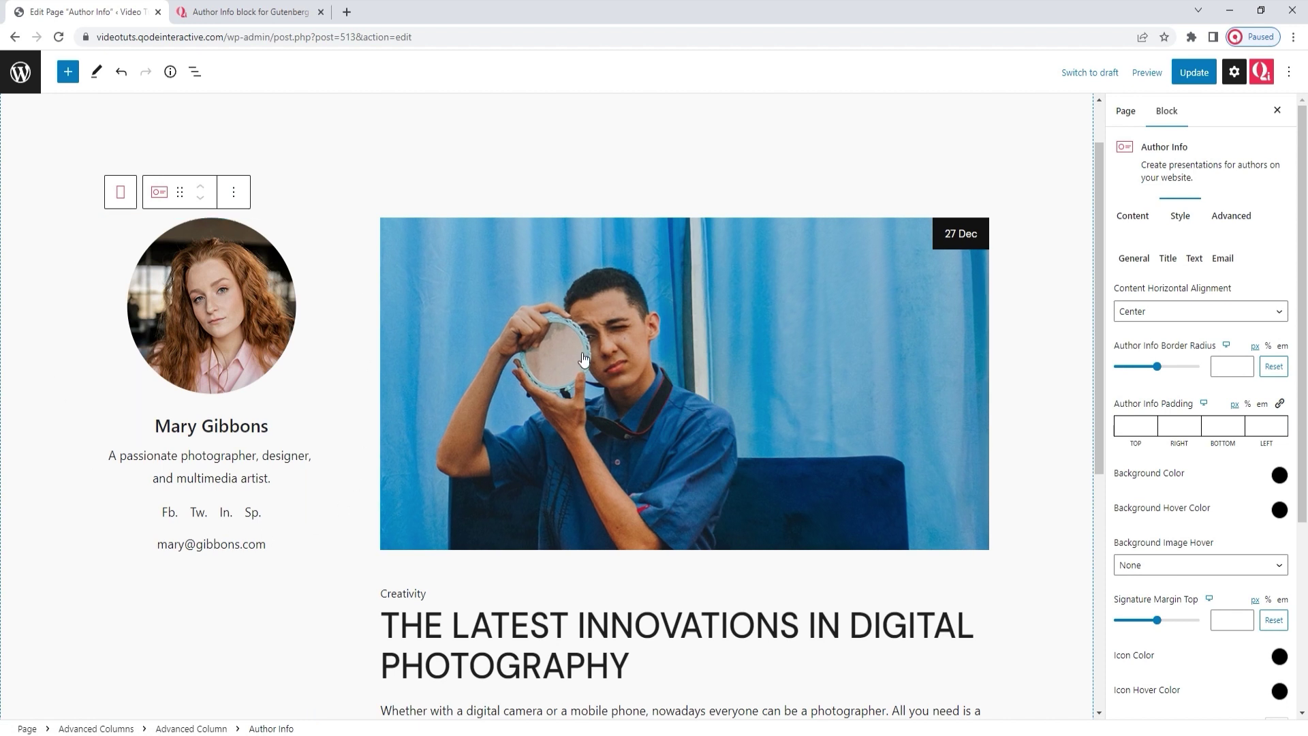
Step: Enter 50 as the card's top padding, then delete it so the padding stays empty
{"action": "left_click", "coordinate": [1132, 426]}
{"action": "type", "text": "50"}
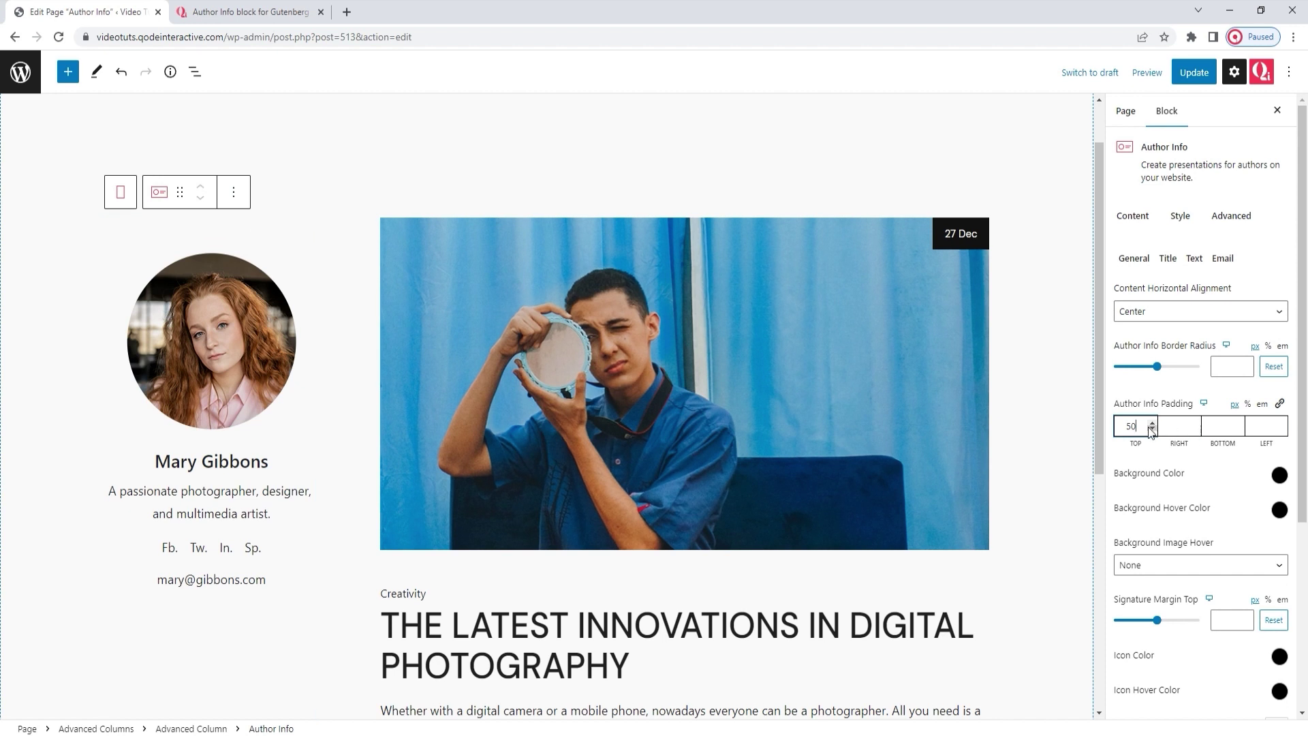
{"action": "double_click", "coordinate": [1128, 427]}
{"action": "key", "text": "BackSpace"}
{"action": "left_click", "coordinate": [1202, 463]}
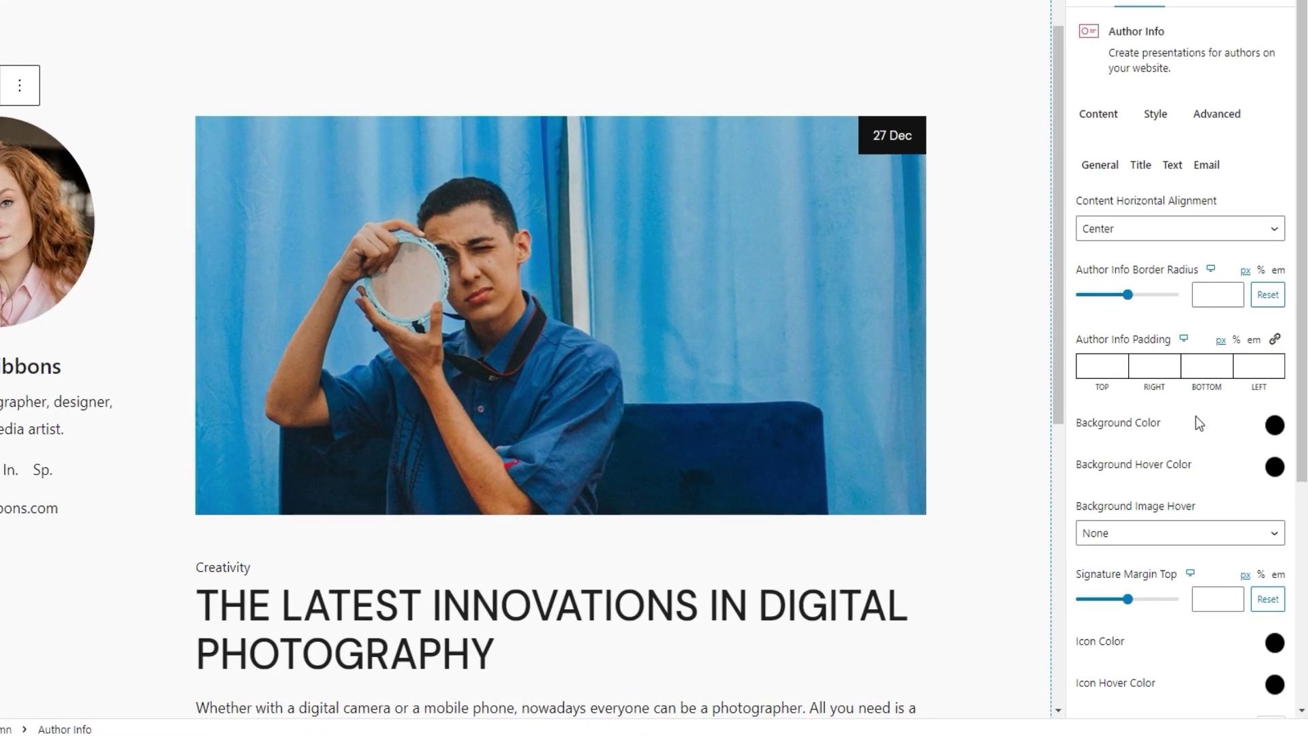
{"action": "left_click", "coordinate": [1277, 428]}
{"action": "left_click_drag", "start_coordinate": [1240, 521], "coordinate": [1228, 514]}
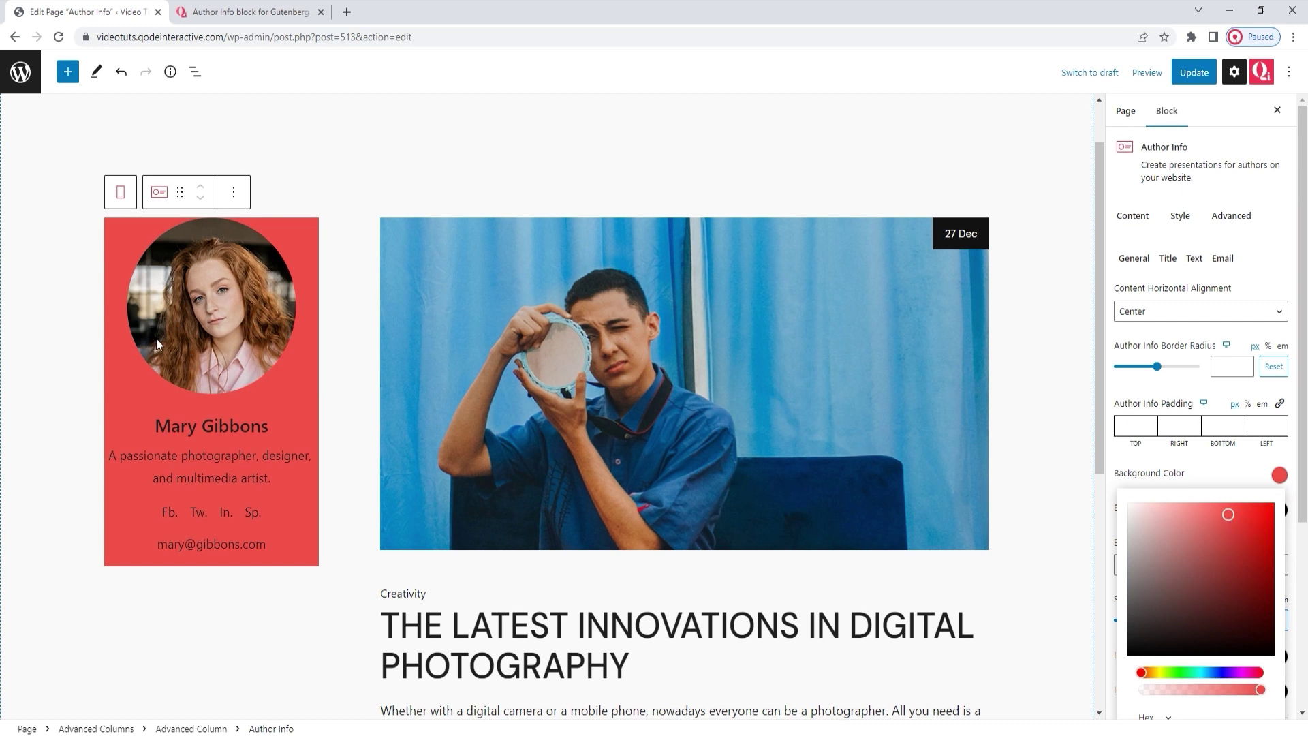
{"action": "scroll", "coordinate": [1261, 618], "scroll_direction": "down", "scroll_amount": 2}
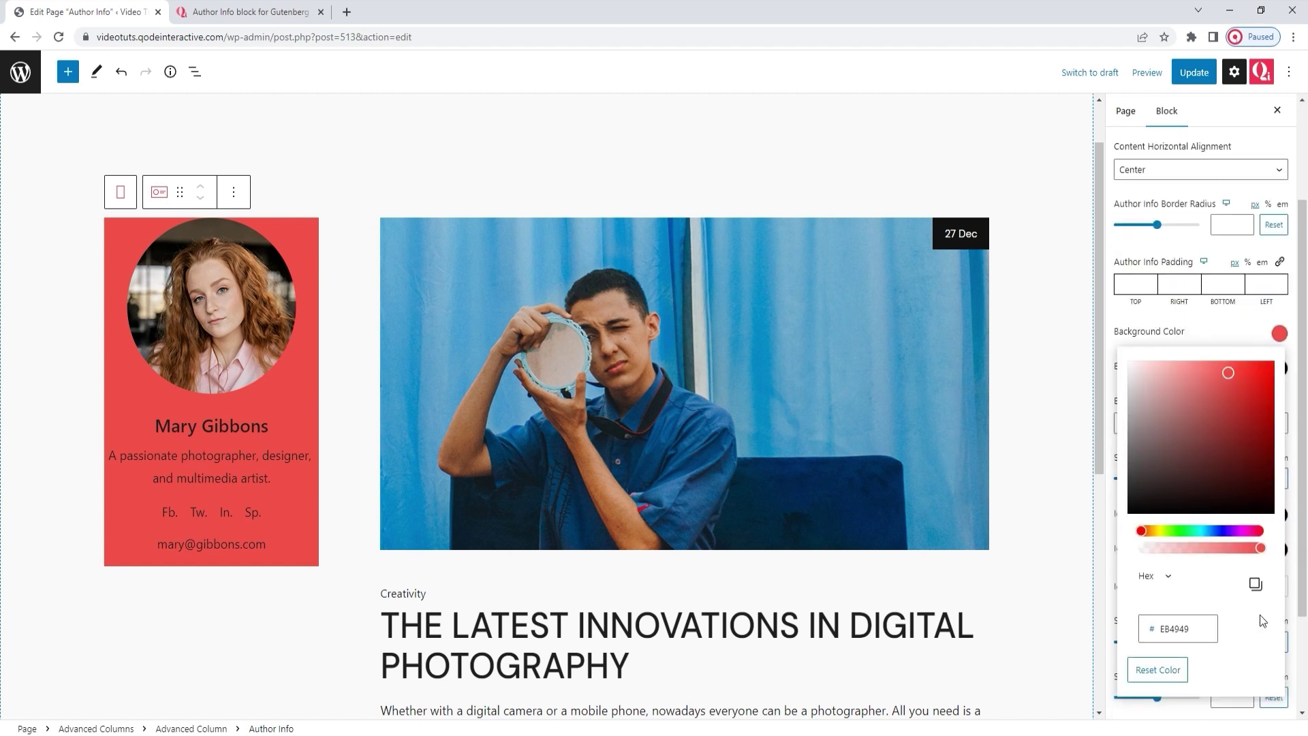
{"action": "left_click", "coordinate": [1158, 670]}
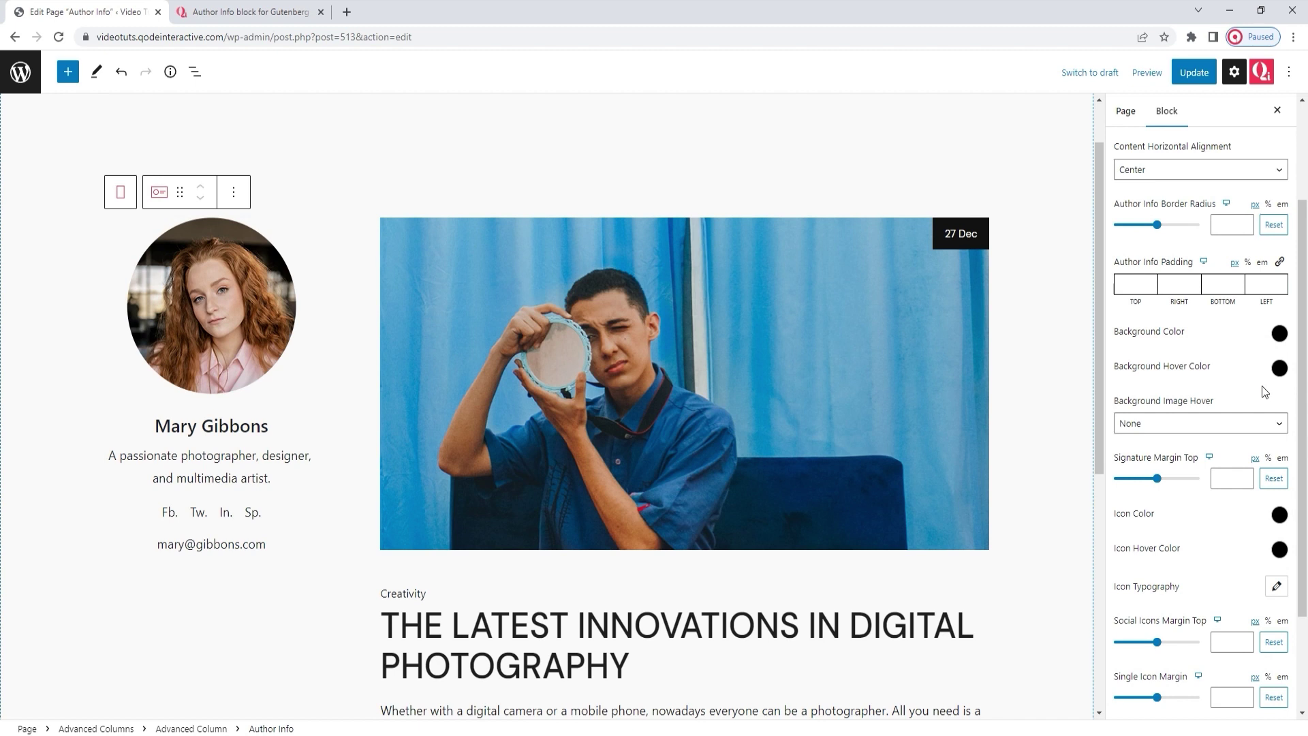
{"action": "left_click", "coordinate": [1280, 368]}
{"action": "left_click_drag", "start_coordinate": [1246, 455], "coordinate": [1230, 446]}
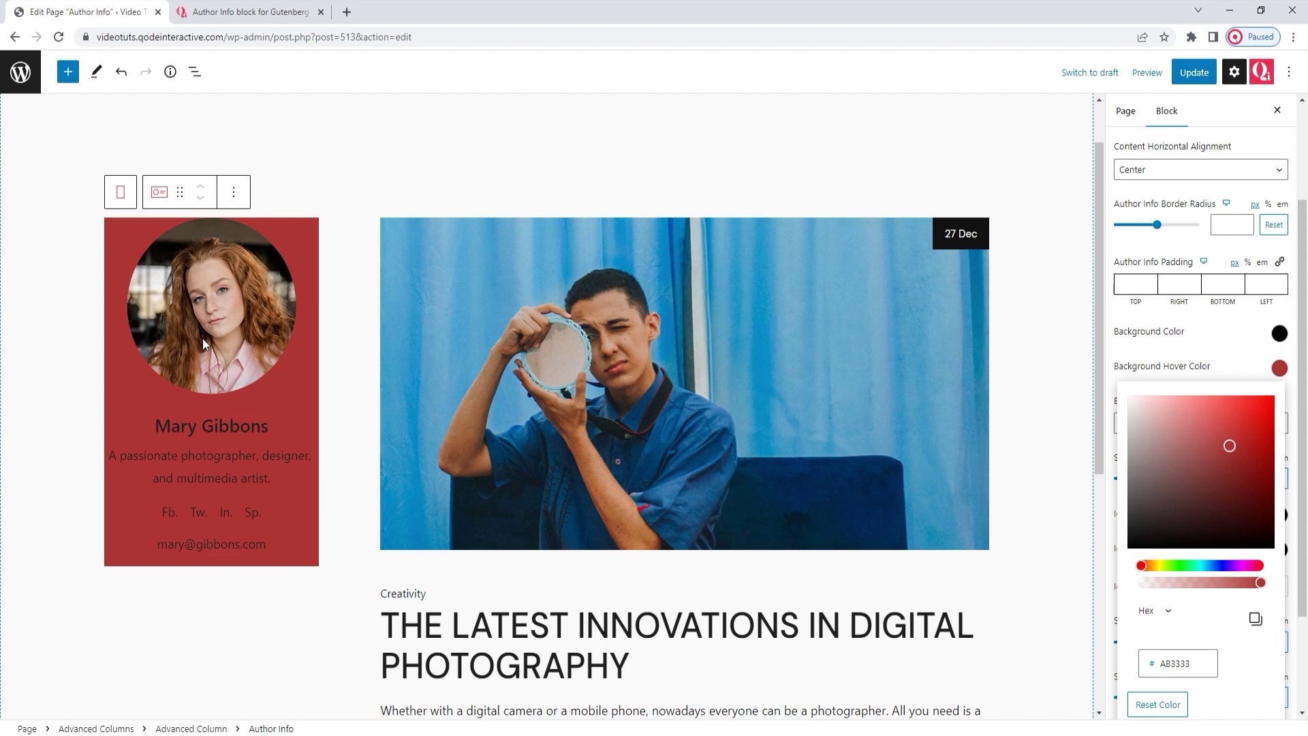
{"action": "left_click", "coordinate": [1157, 704]}
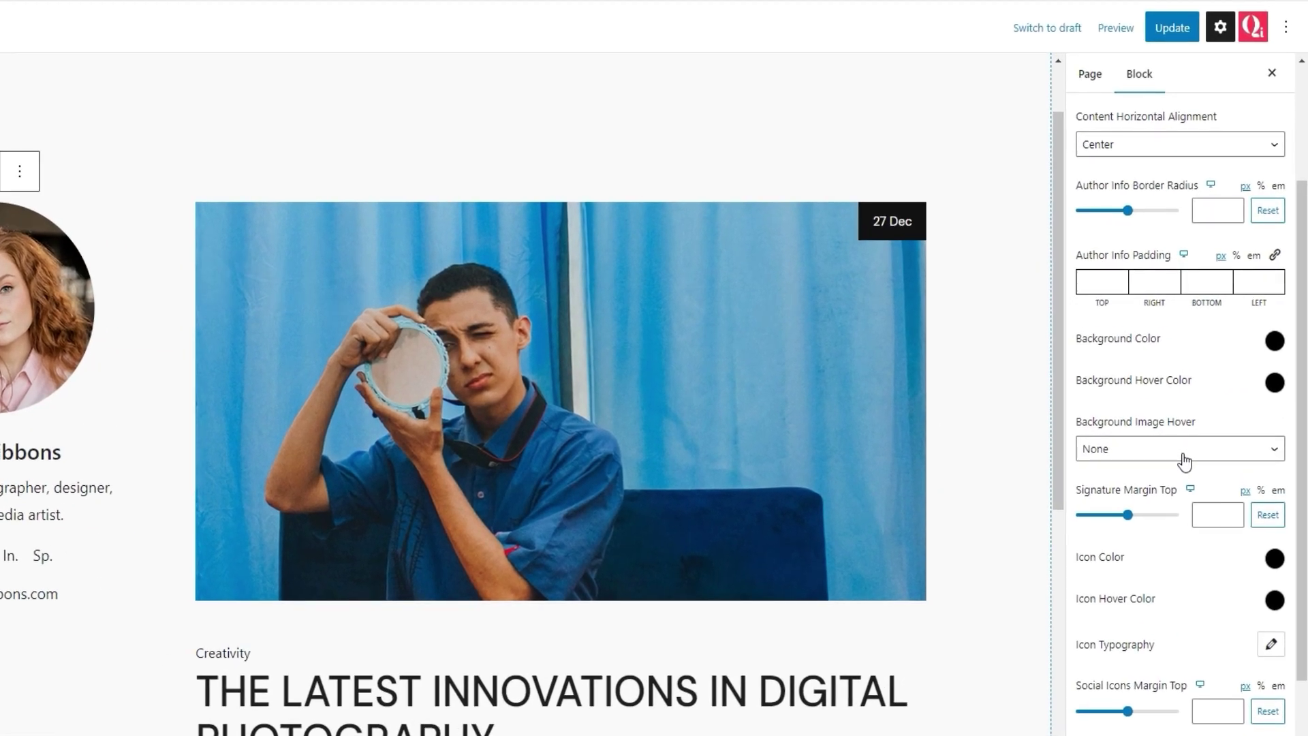
{"action": "left_click", "coordinate": [1185, 450]}
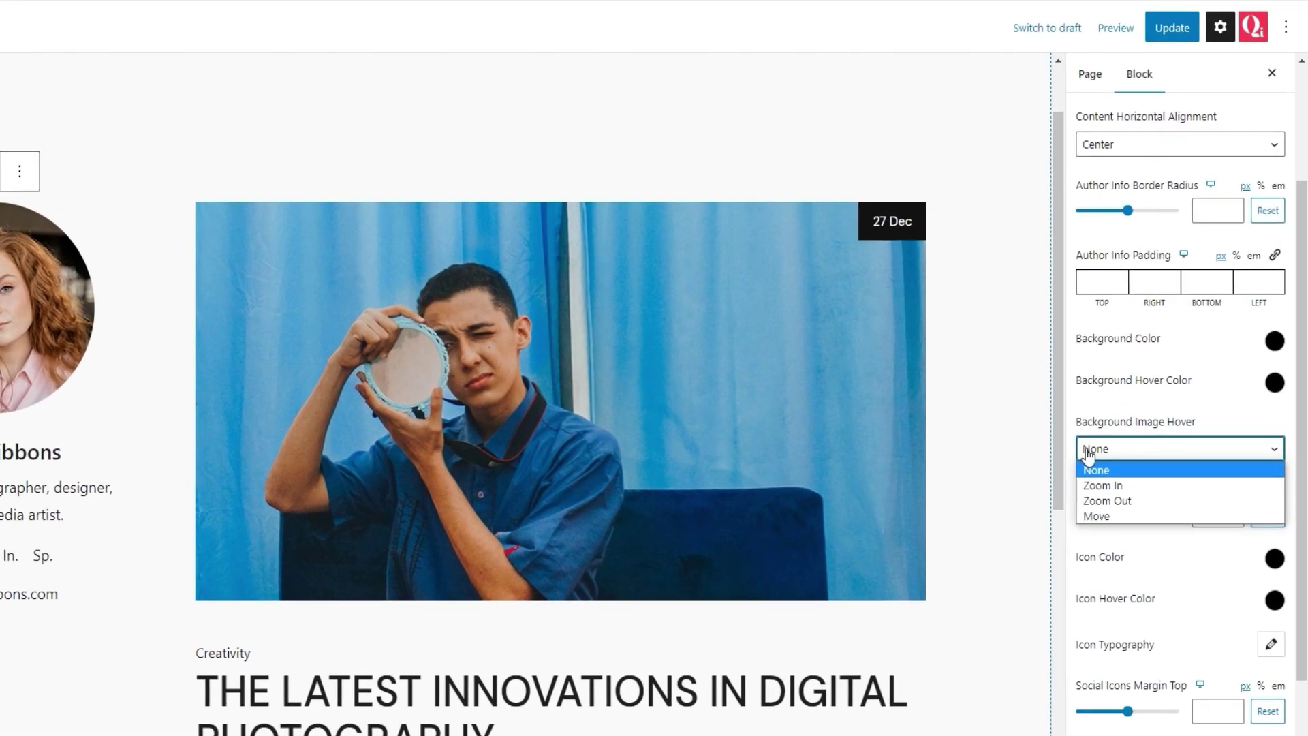
{"action": "left_click", "coordinate": [1139, 487]}
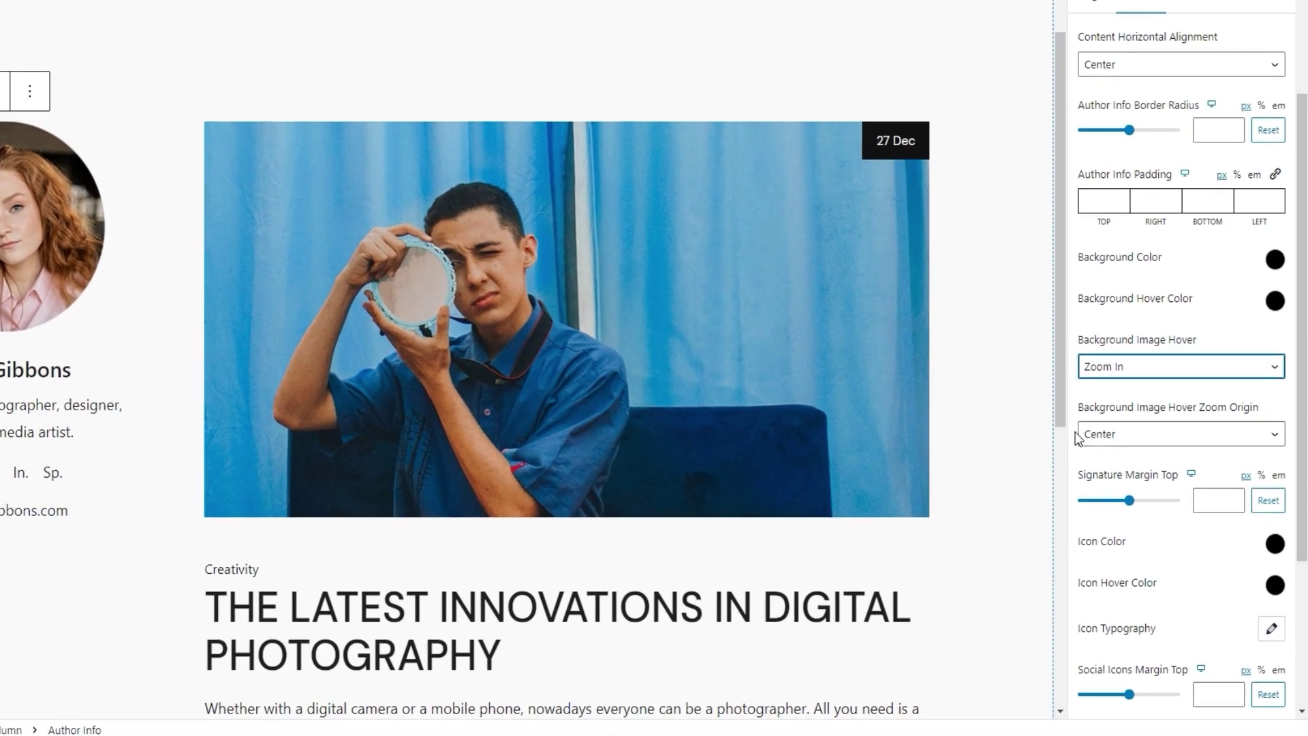
{"action": "left_click", "coordinate": [1086, 433]}
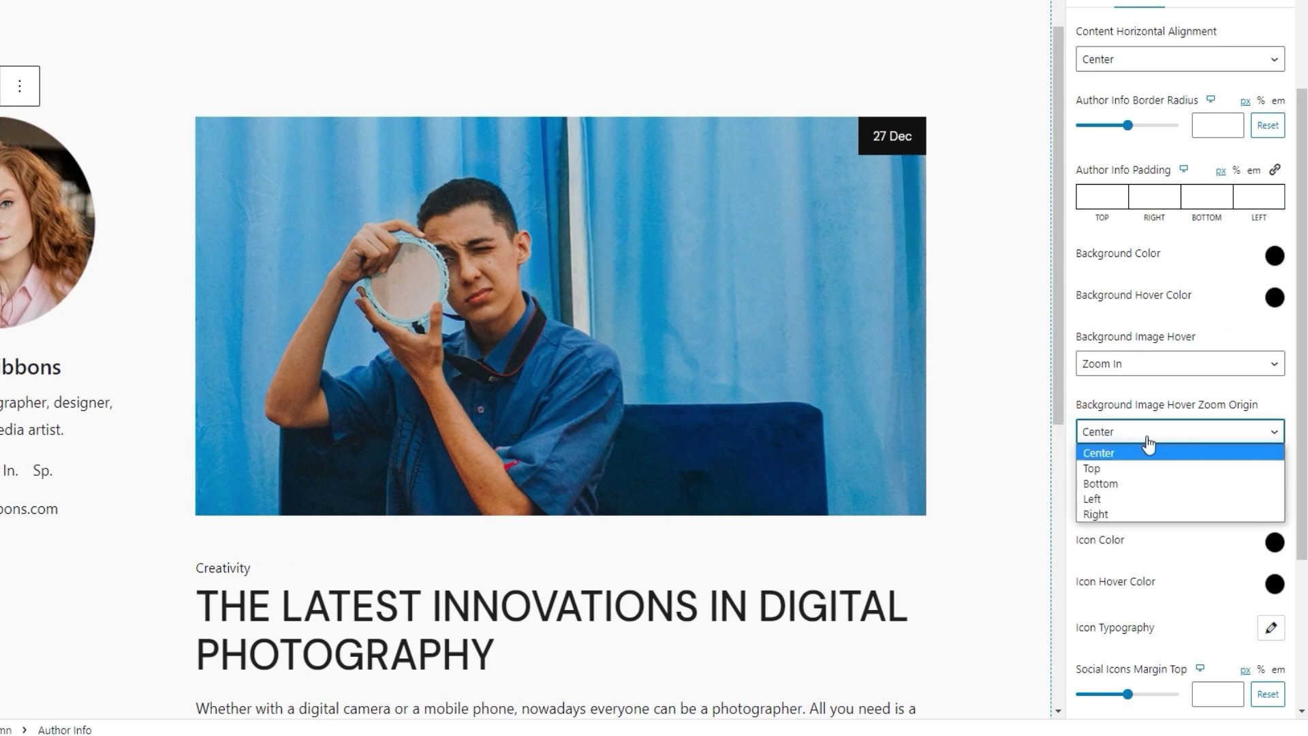
{"action": "left_click", "coordinate": [1149, 498]}
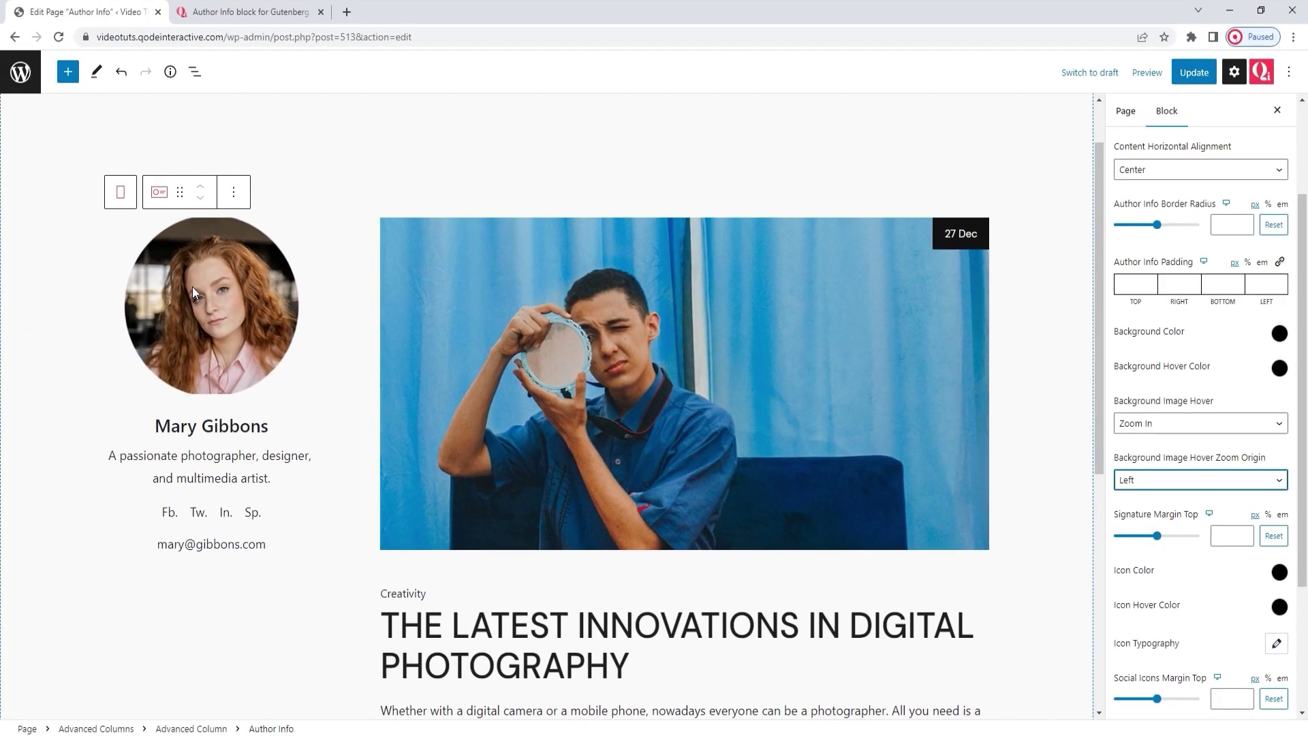
{"action": "left_click", "coordinate": [1144, 483]}
{"action": "left_click", "coordinate": [1159, 523]}
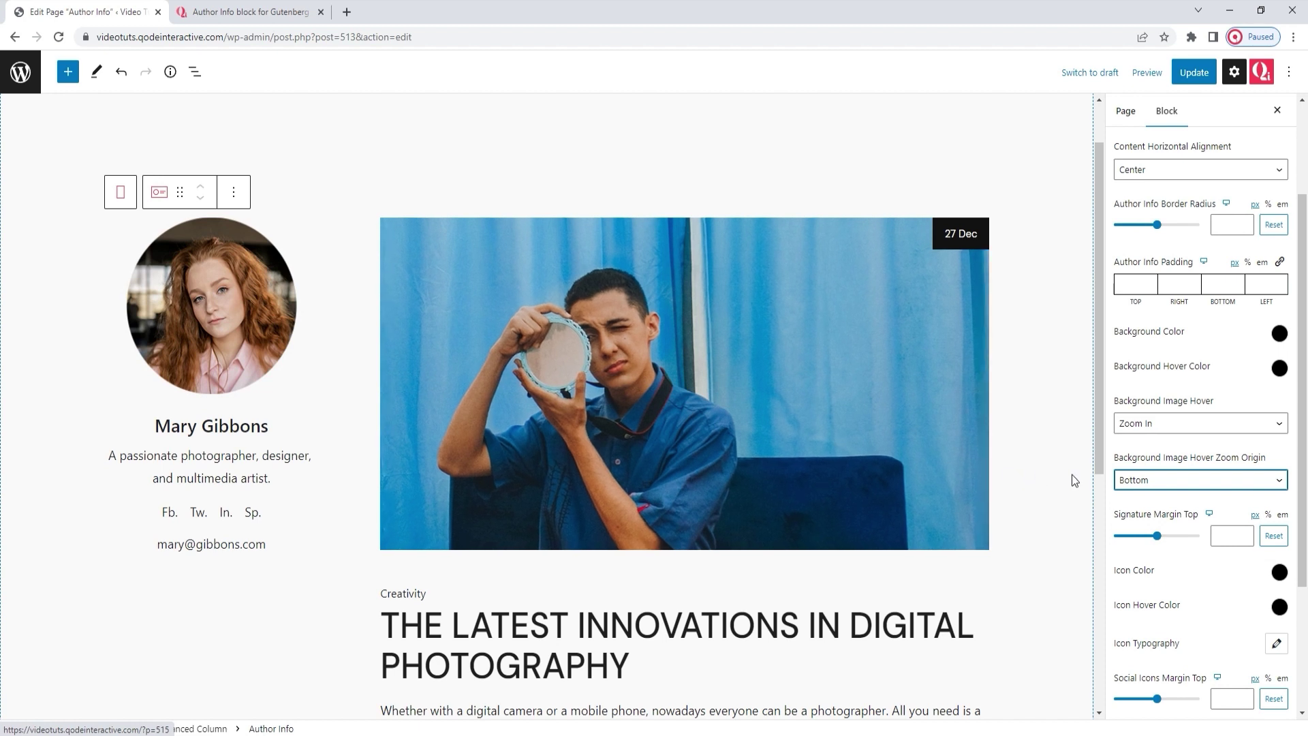
{"action": "left_click", "coordinate": [1160, 426]}
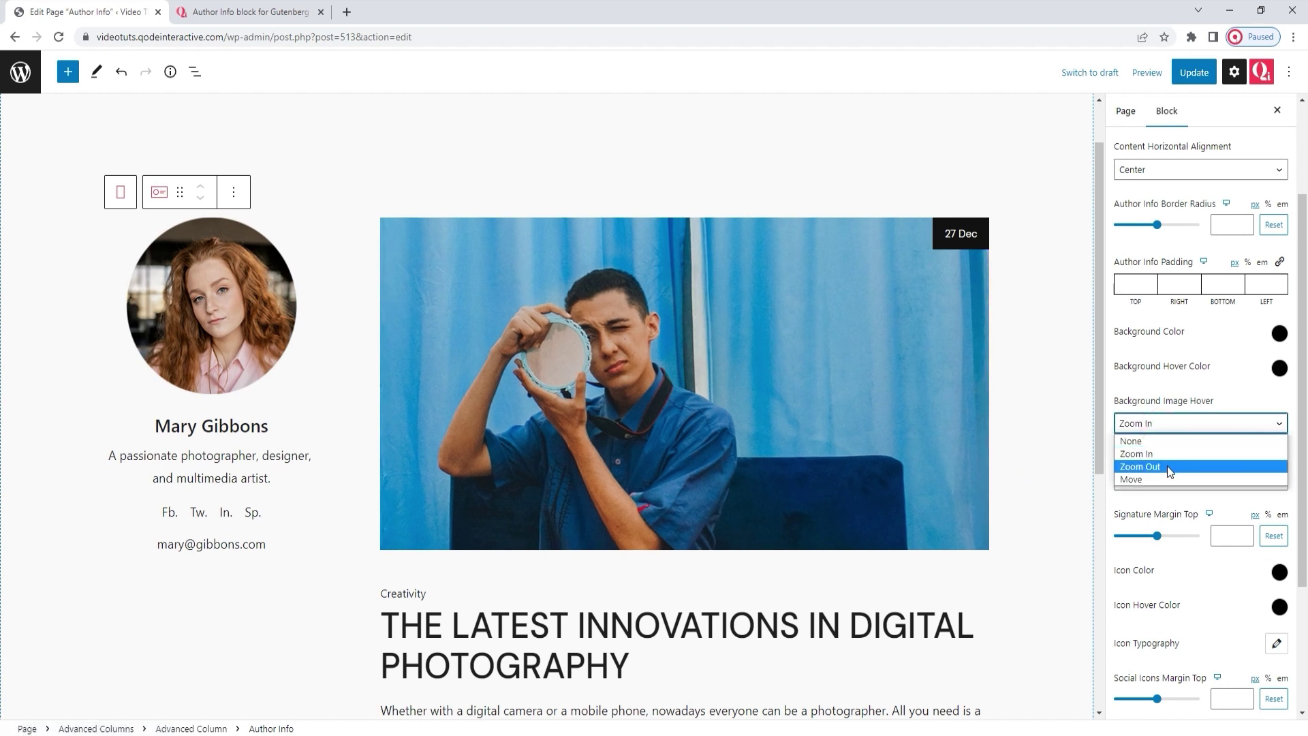
{"action": "left_click", "coordinate": [1168, 466]}
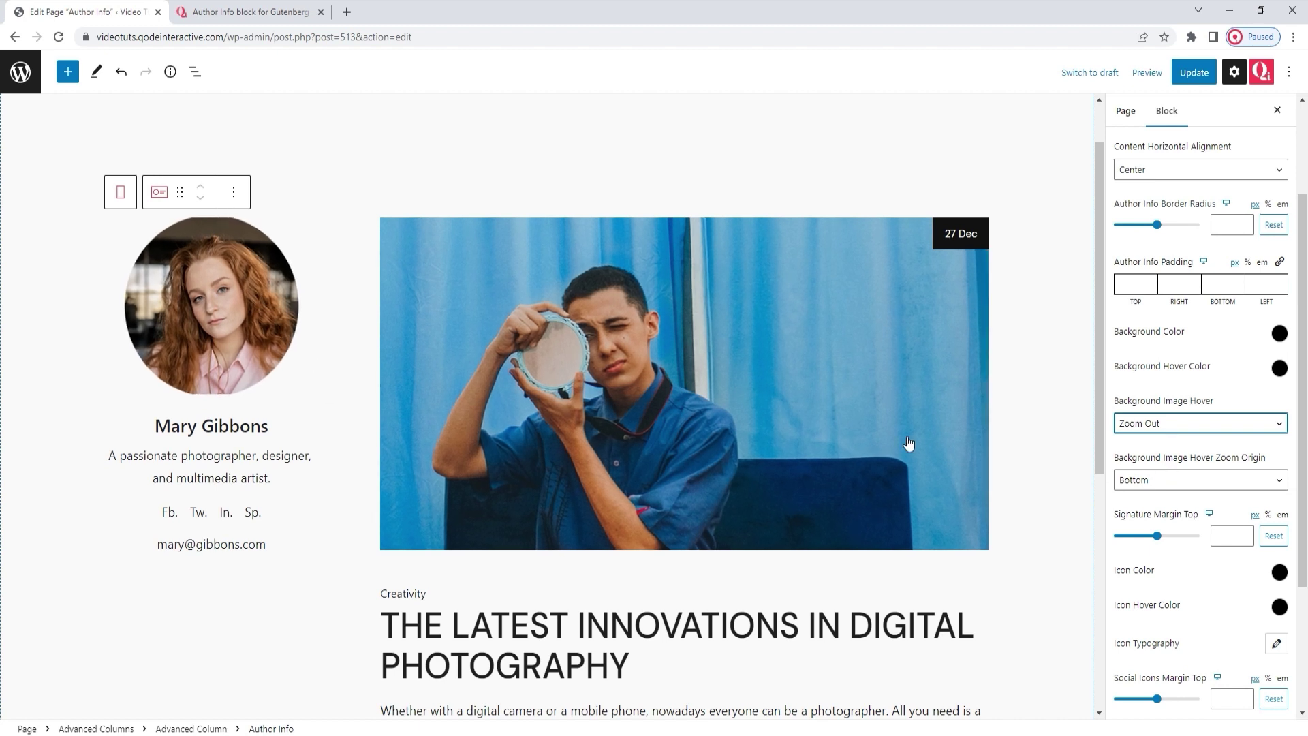
{"action": "left_click", "coordinate": [1162, 428]}
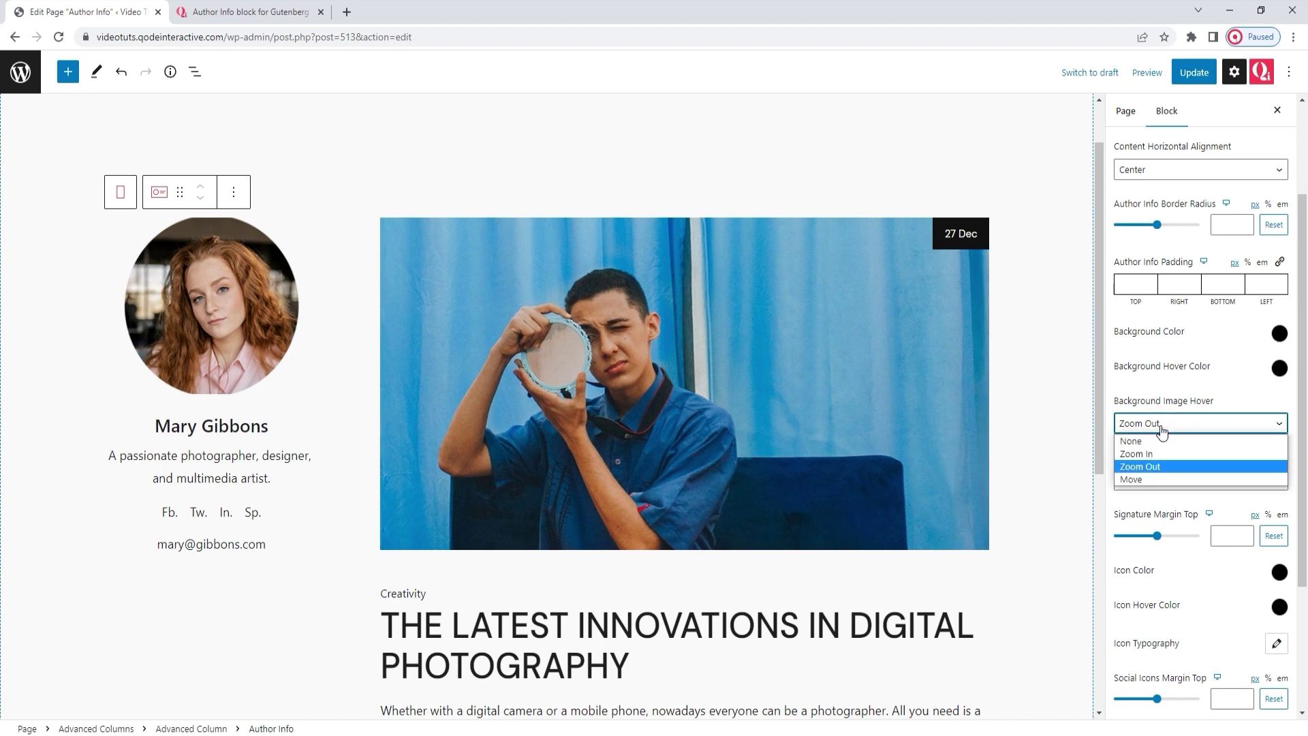
{"action": "left_click", "coordinate": [1152, 478]}
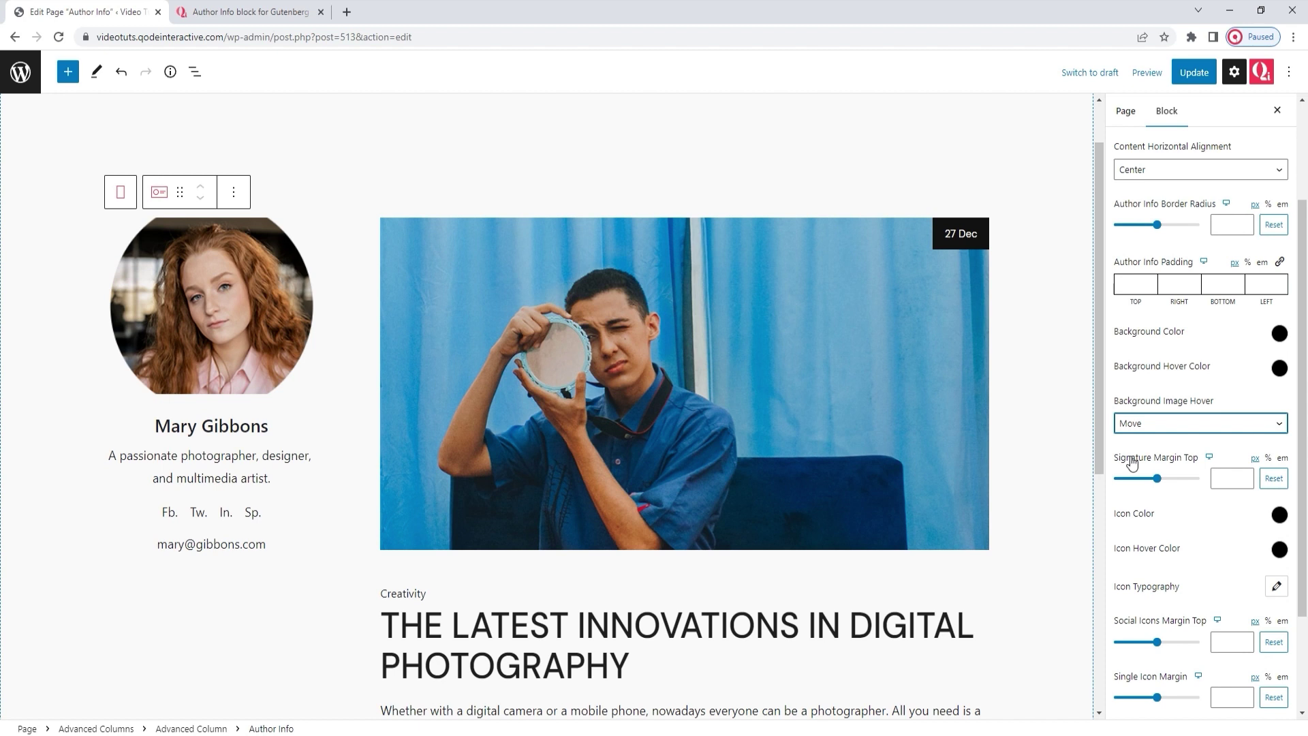
{"action": "left_click", "coordinate": [1158, 425]}
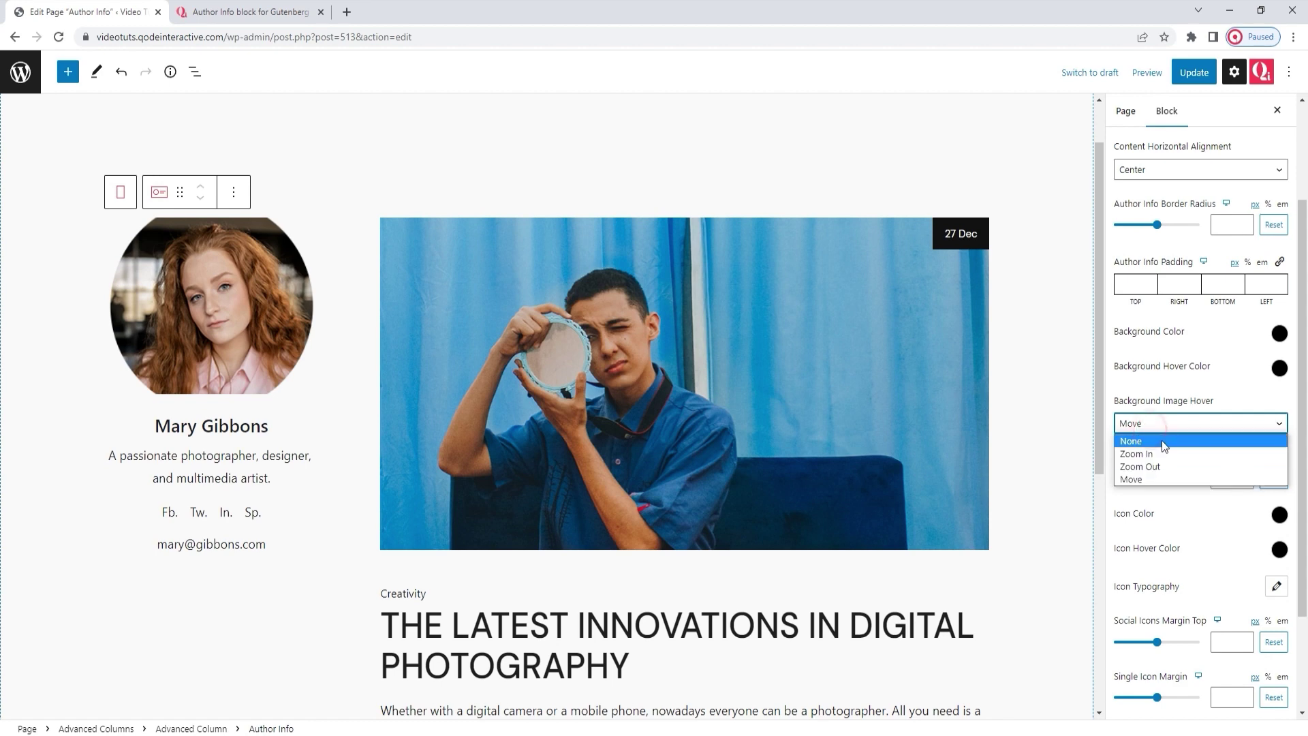
{"action": "left_click", "coordinate": [1163, 441]}
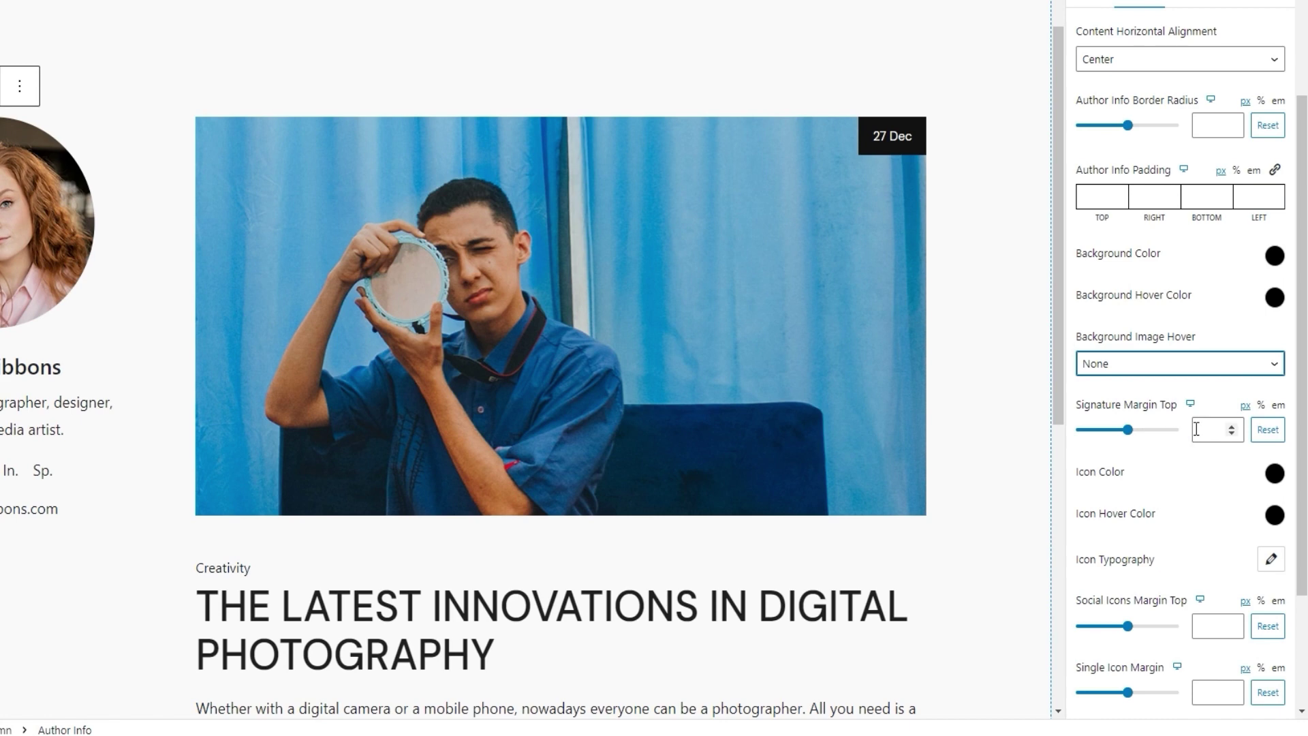
Step: Try a red icon colour on the social links, then reset it
{"action": "scroll", "coordinate": [1197, 429], "scroll_direction": "down", "scroll_amount": 1}
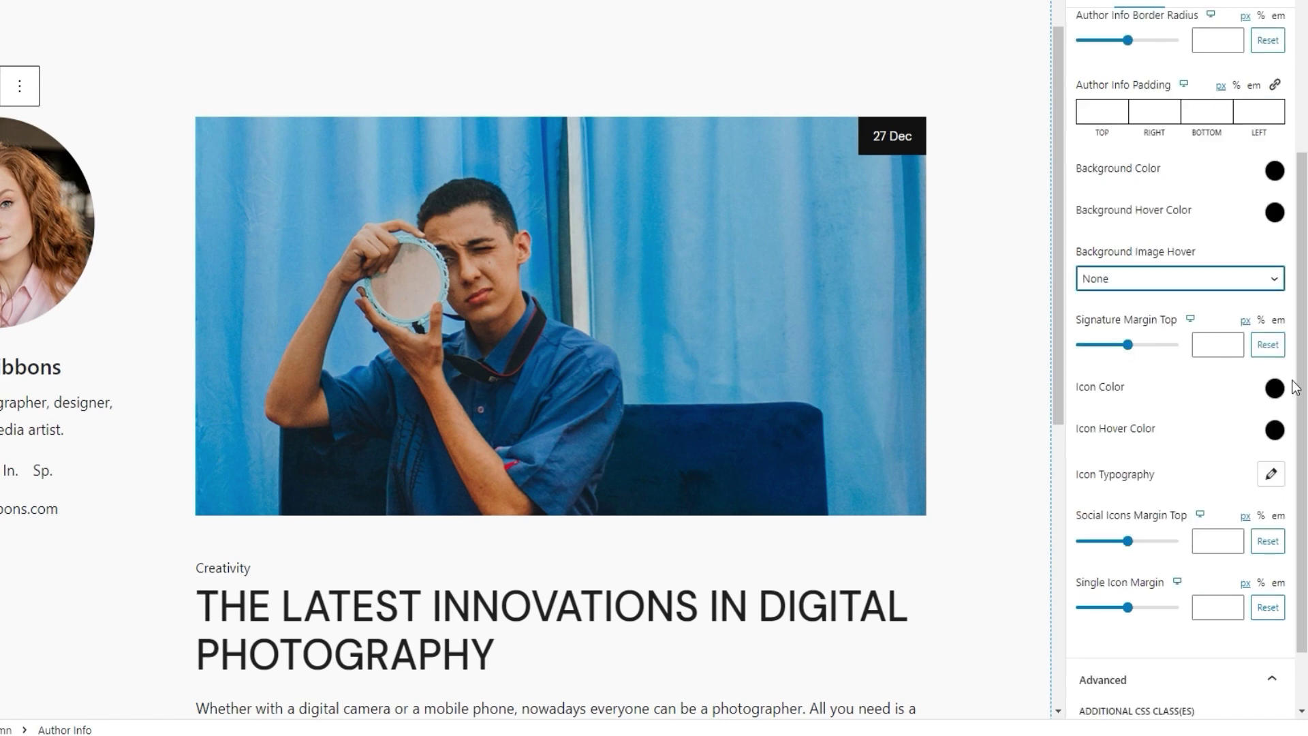
{"action": "left_click", "coordinate": [1275, 388]}
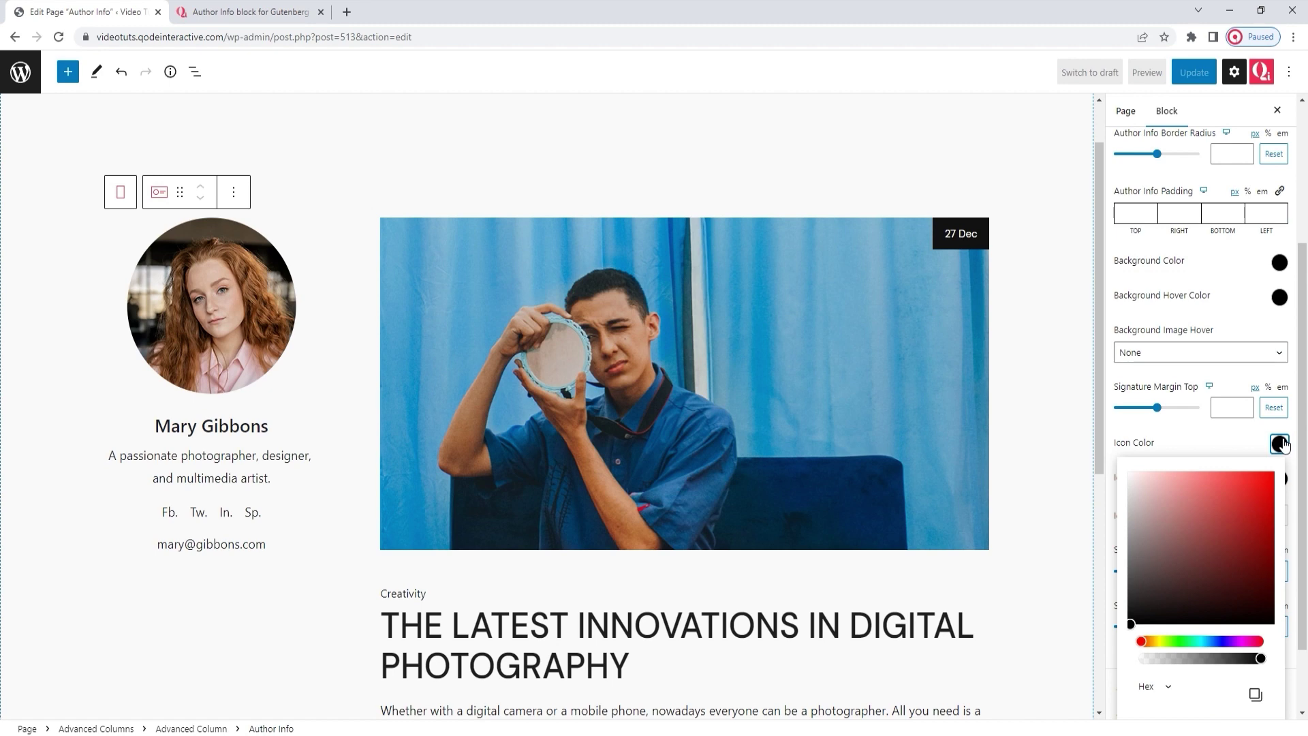
{"action": "left_click", "coordinate": [1214, 492]}
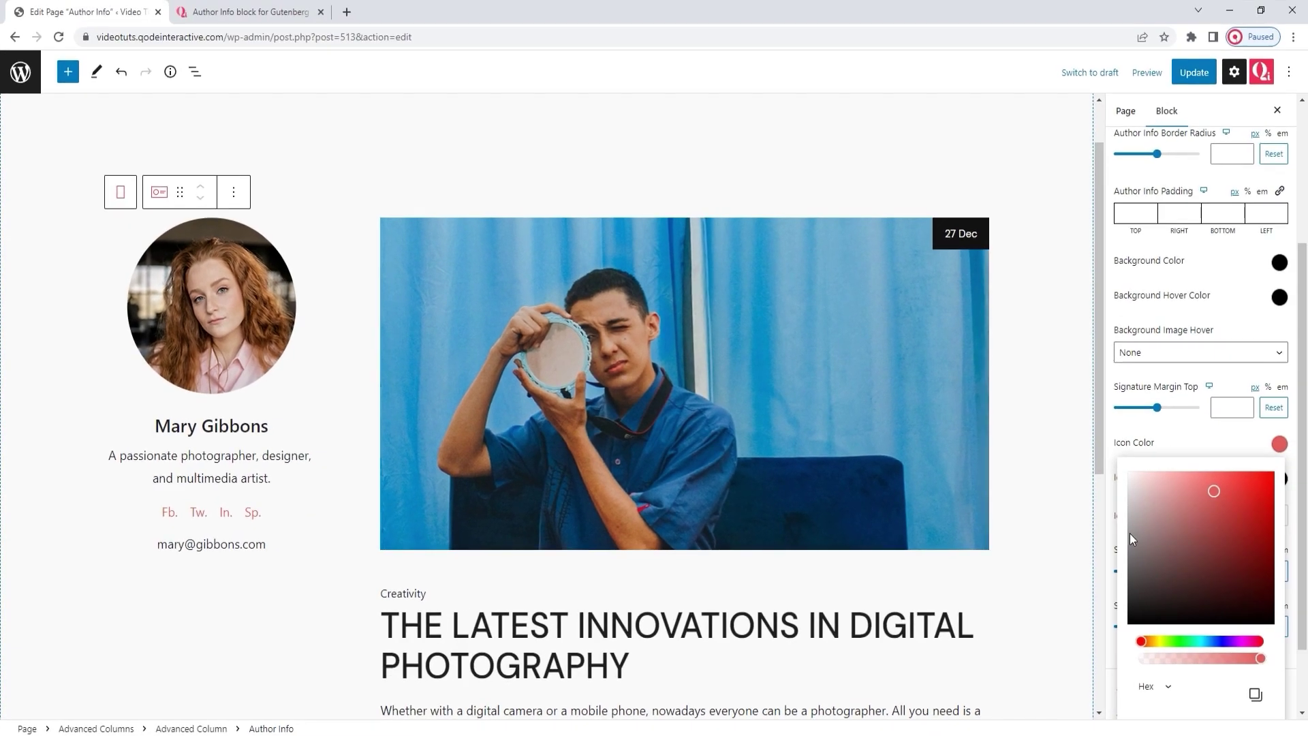
{"action": "scroll", "coordinate": [1158, 572], "scroll_direction": "down", "scroll_amount": 2}
{"action": "left_click", "coordinate": [1161, 711]}
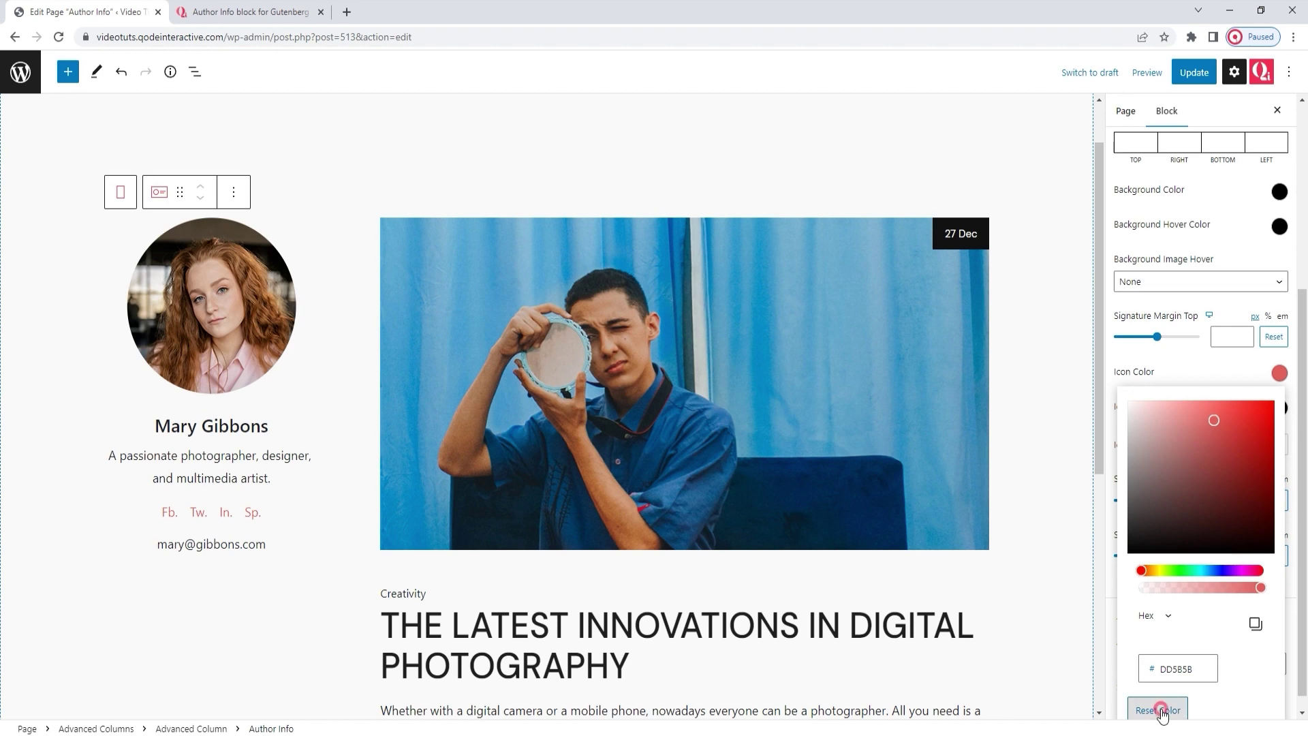
Step: Set the social links' hover colour to hex 0000008c
{"action": "left_click", "coordinate": [1279, 413]}
{"action": "left_click", "coordinate": [1226, 480]}
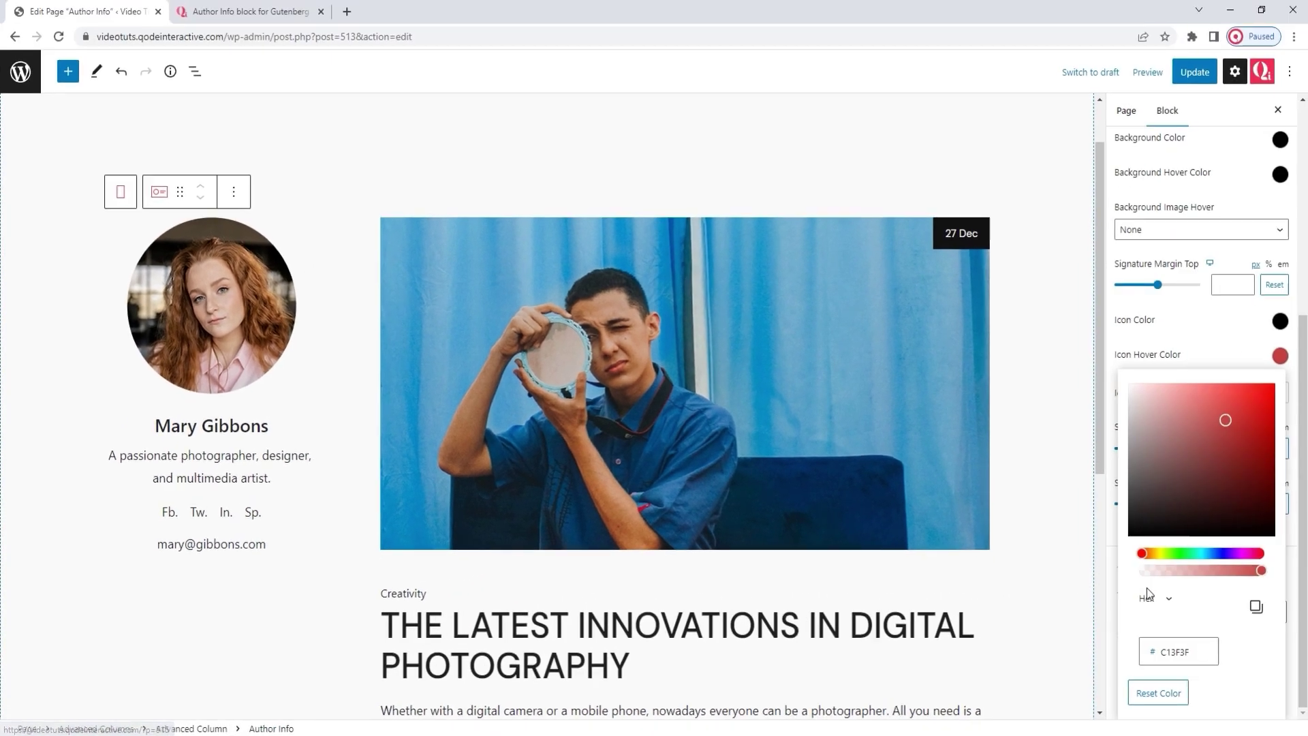
{"action": "double_click", "coordinate": [1159, 655]}
{"action": "type", "text": "0000008c"}
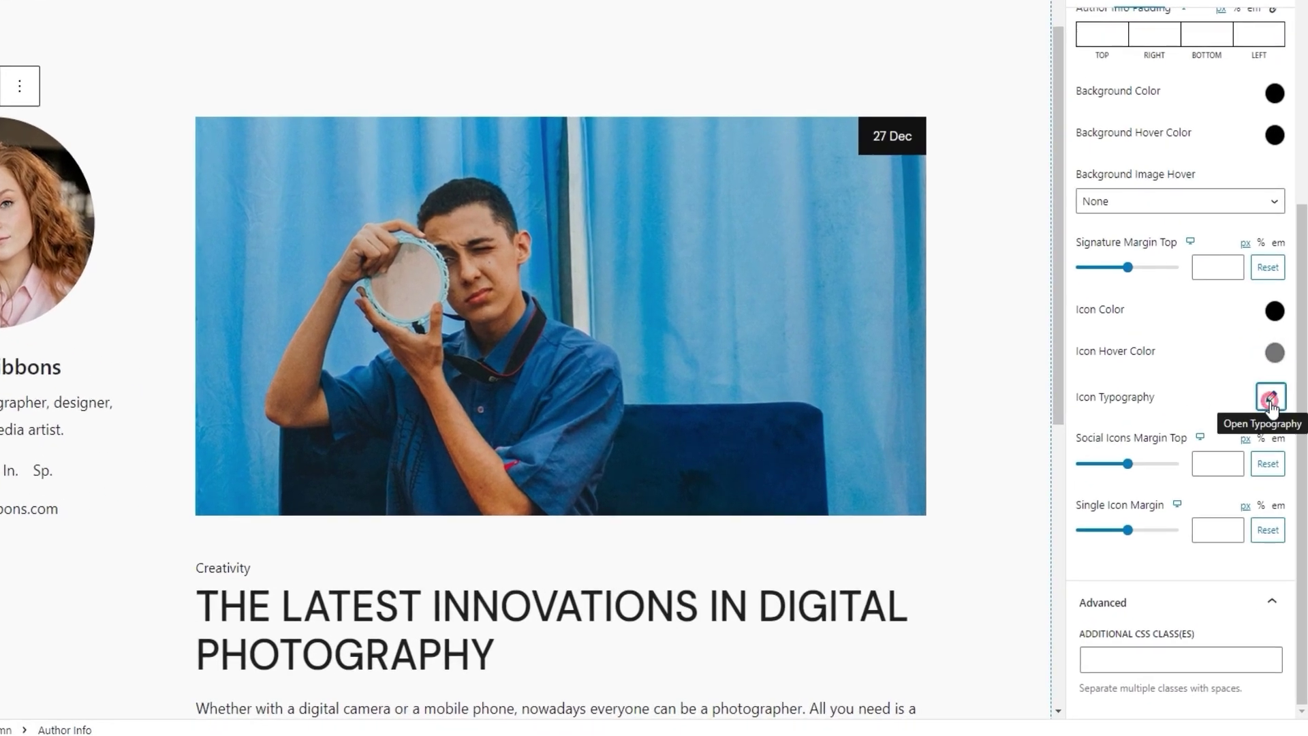
Step: Set the social link labels' font weight to Medium (500)
{"action": "left_click", "coordinate": [1276, 424]}
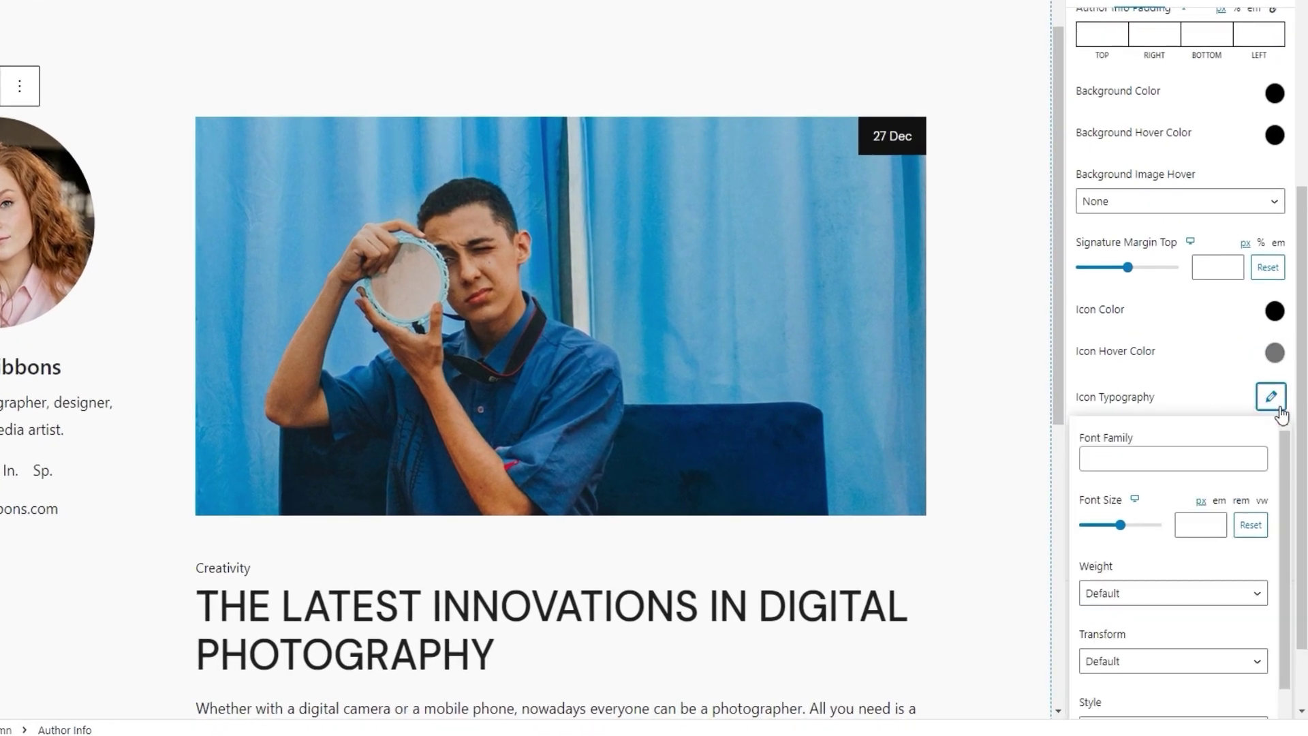
{"action": "left_click_drag", "start_coordinate": [1303, 448], "coordinate": [1304, 503]}
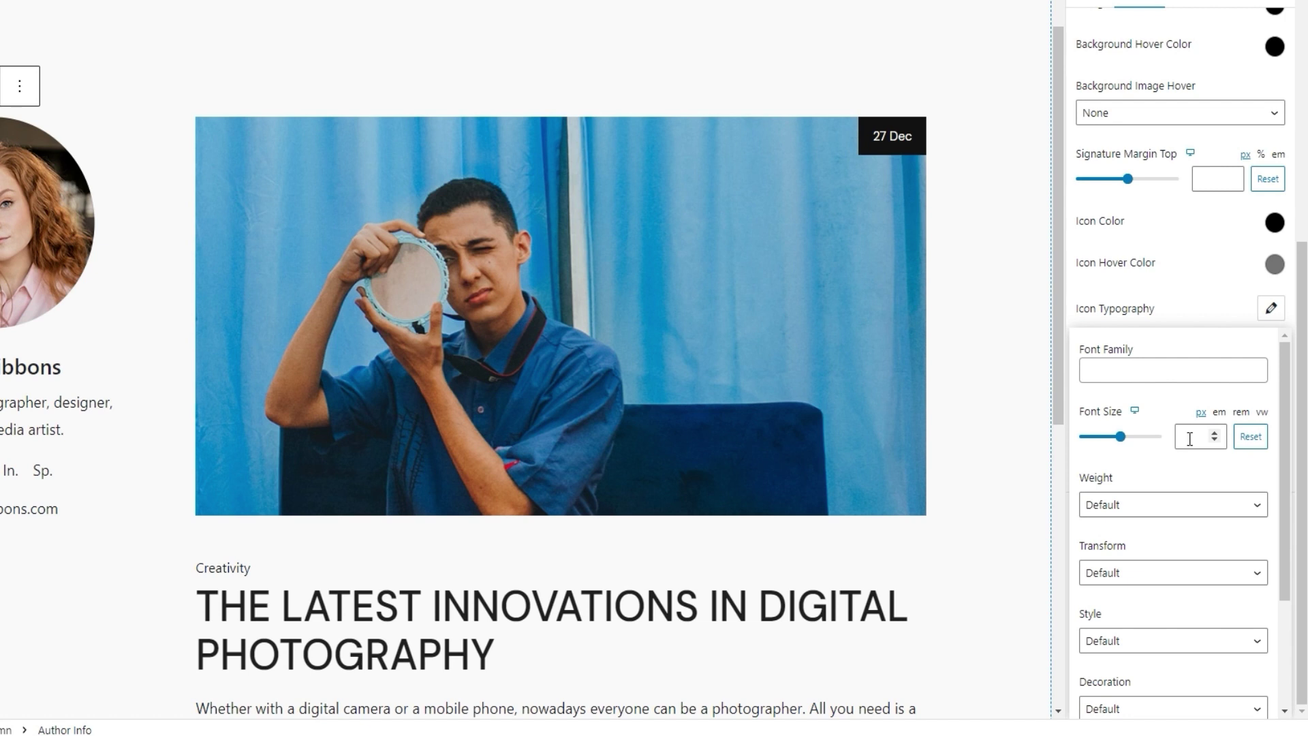
{"action": "left_click", "coordinate": [1164, 503]}
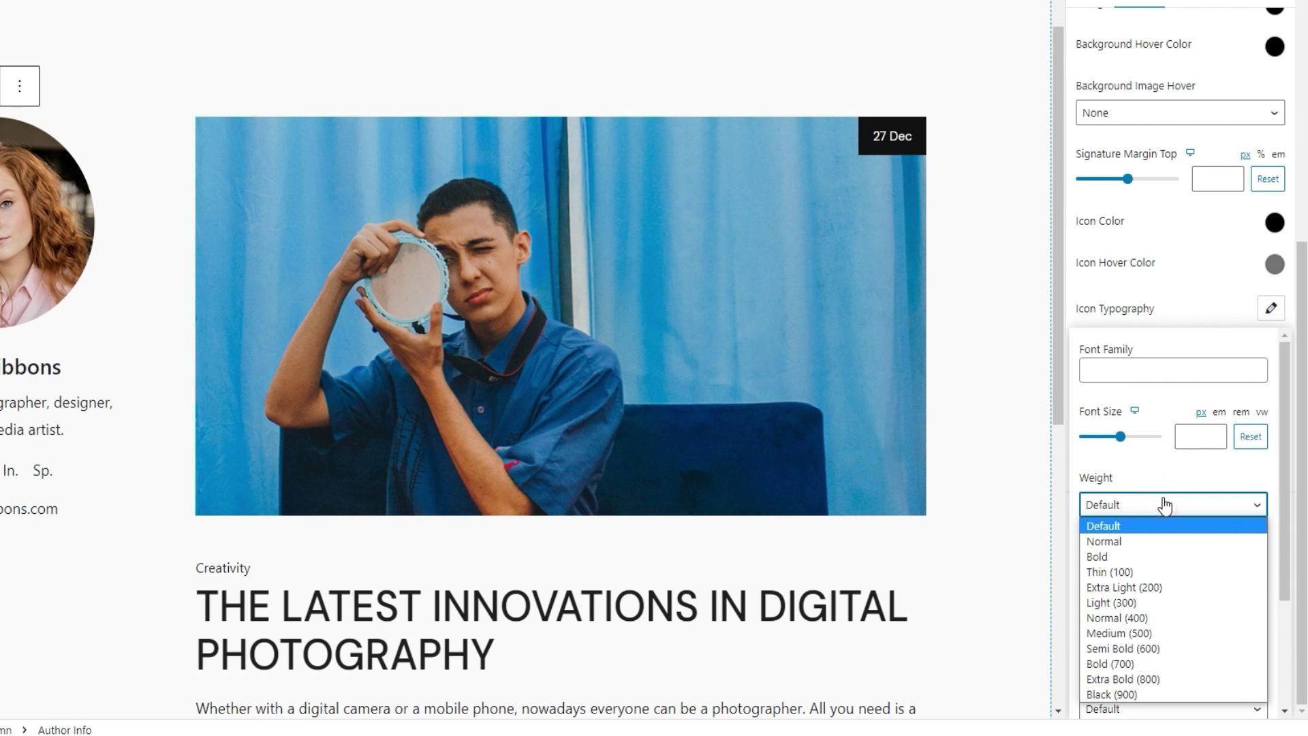
{"action": "left_click", "coordinate": [1156, 632]}
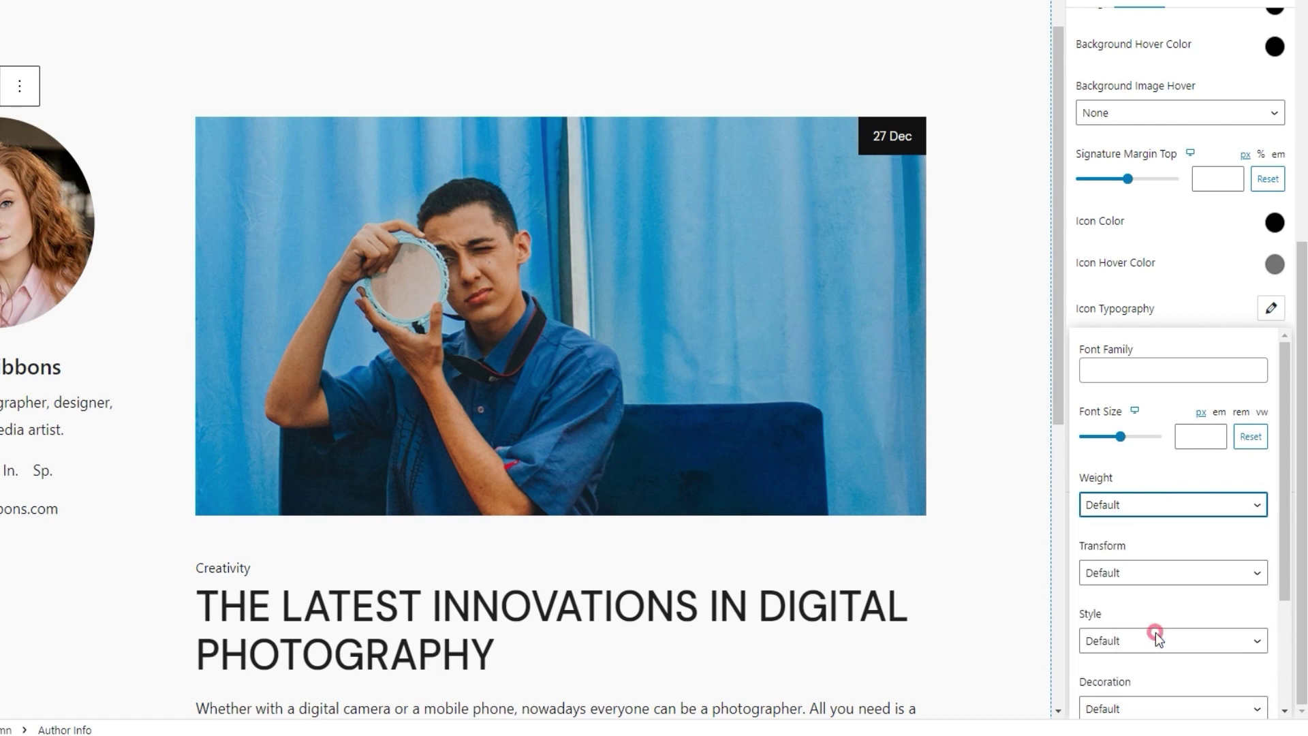
Step: Leave the links' text transform, style and decoration at Default and close the typography settings
{"action": "left_click_drag", "start_coordinate": [1287, 481], "coordinate": [1279, 560]}
{"action": "left_click", "coordinate": [1171, 453]}
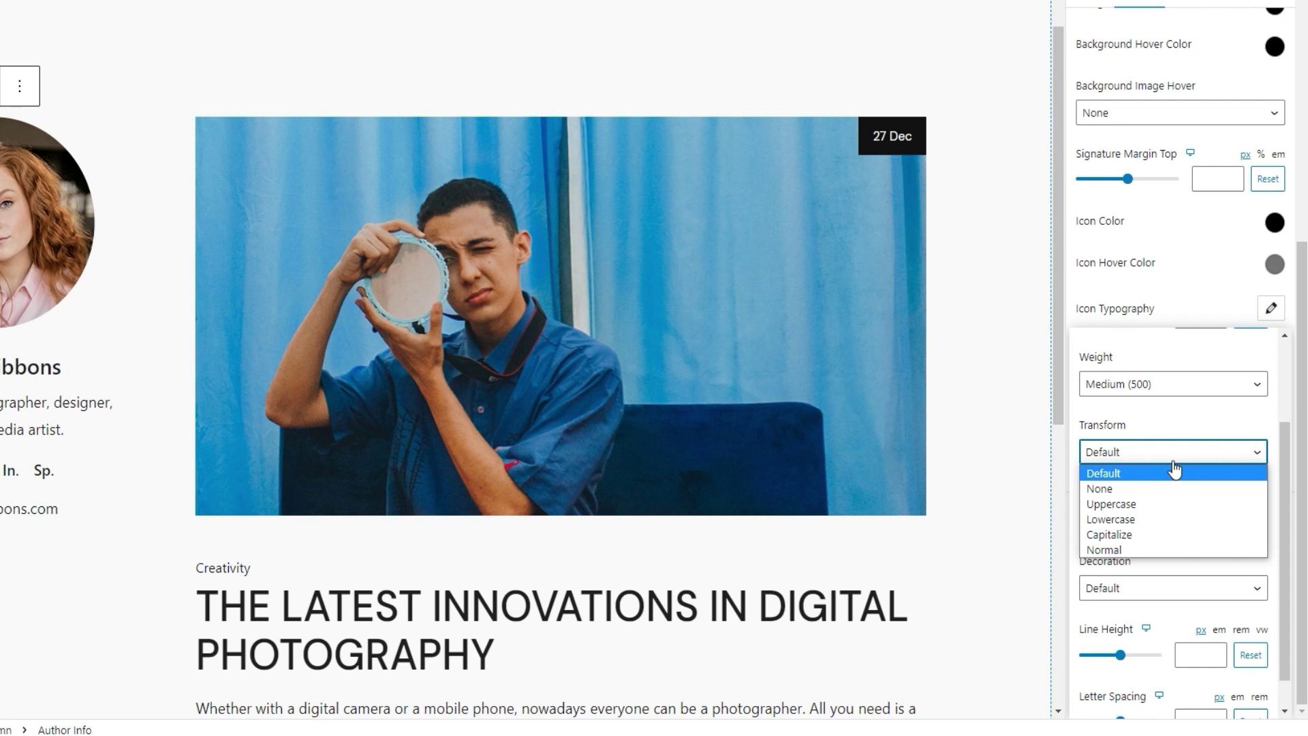
{"action": "left_click", "coordinate": [1174, 470]}
{"action": "left_click", "coordinate": [1164, 518]}
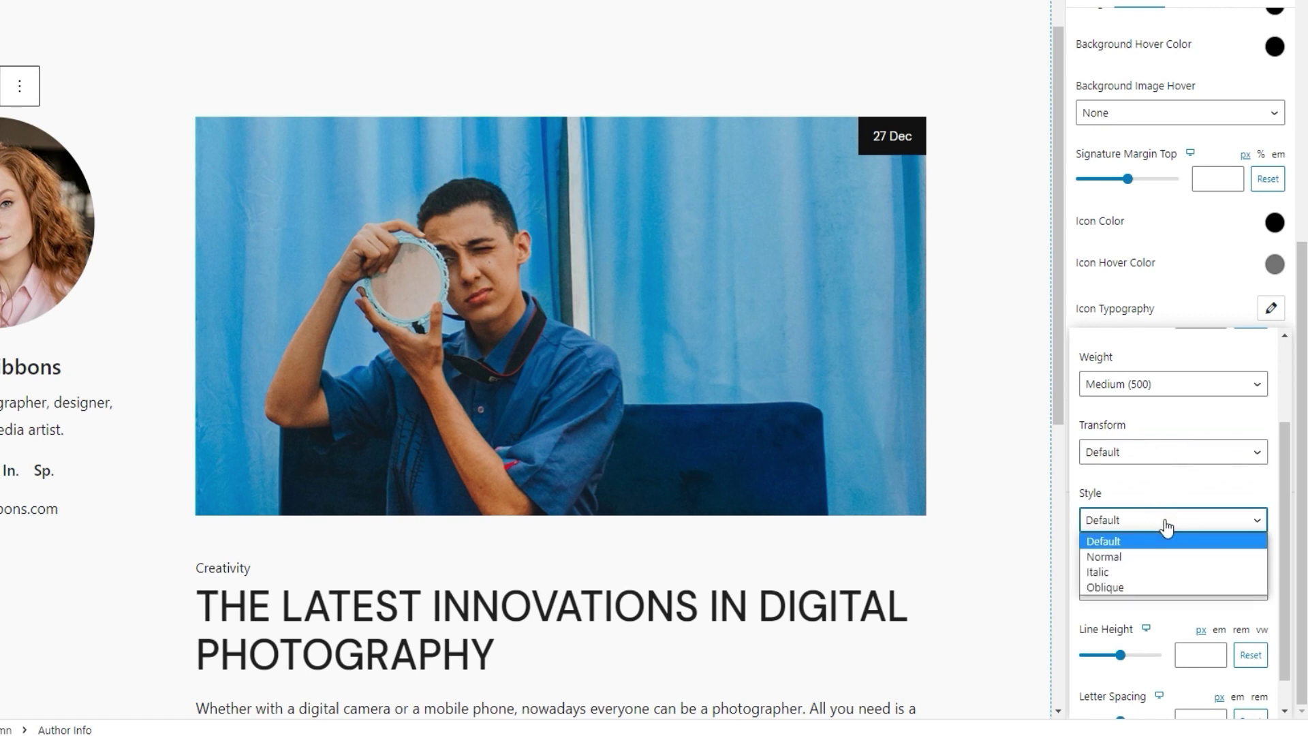
{"action": "left_click", "coordinate": [1167, 526]}
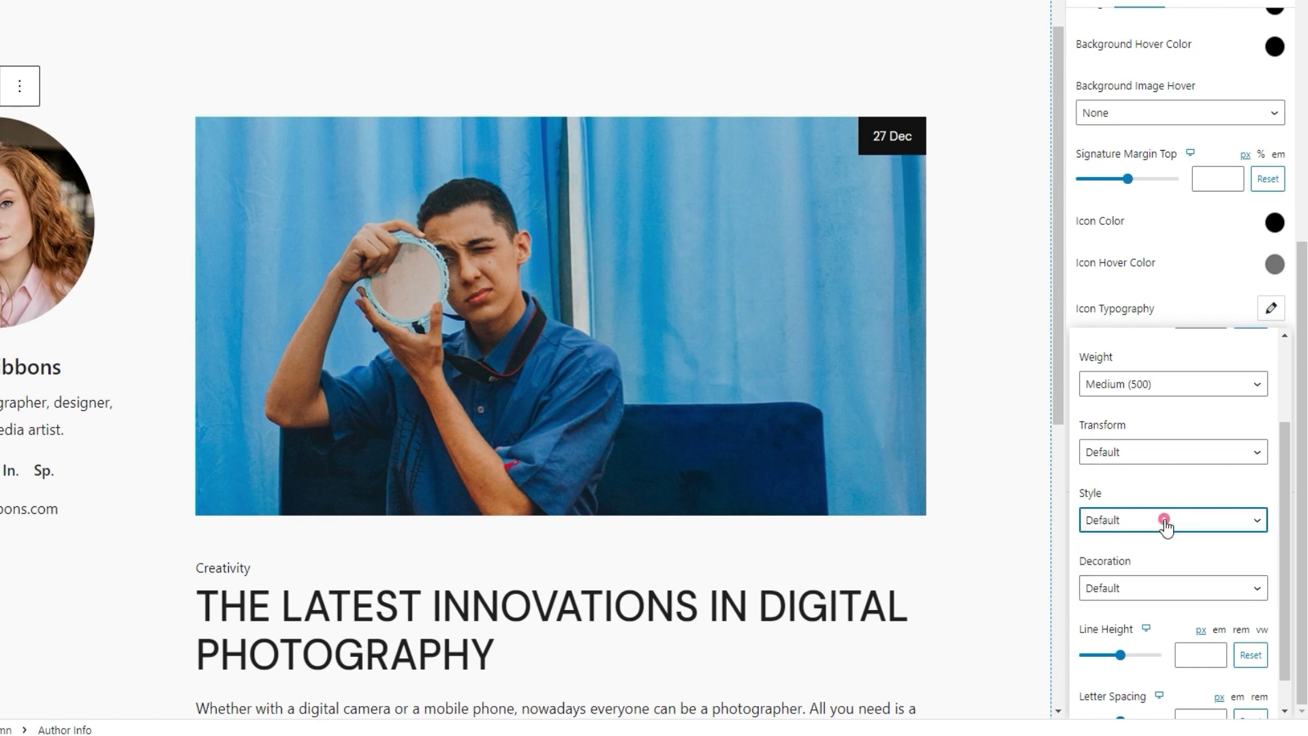
{"action": "left_click", "coordinate": [1146, 594]}
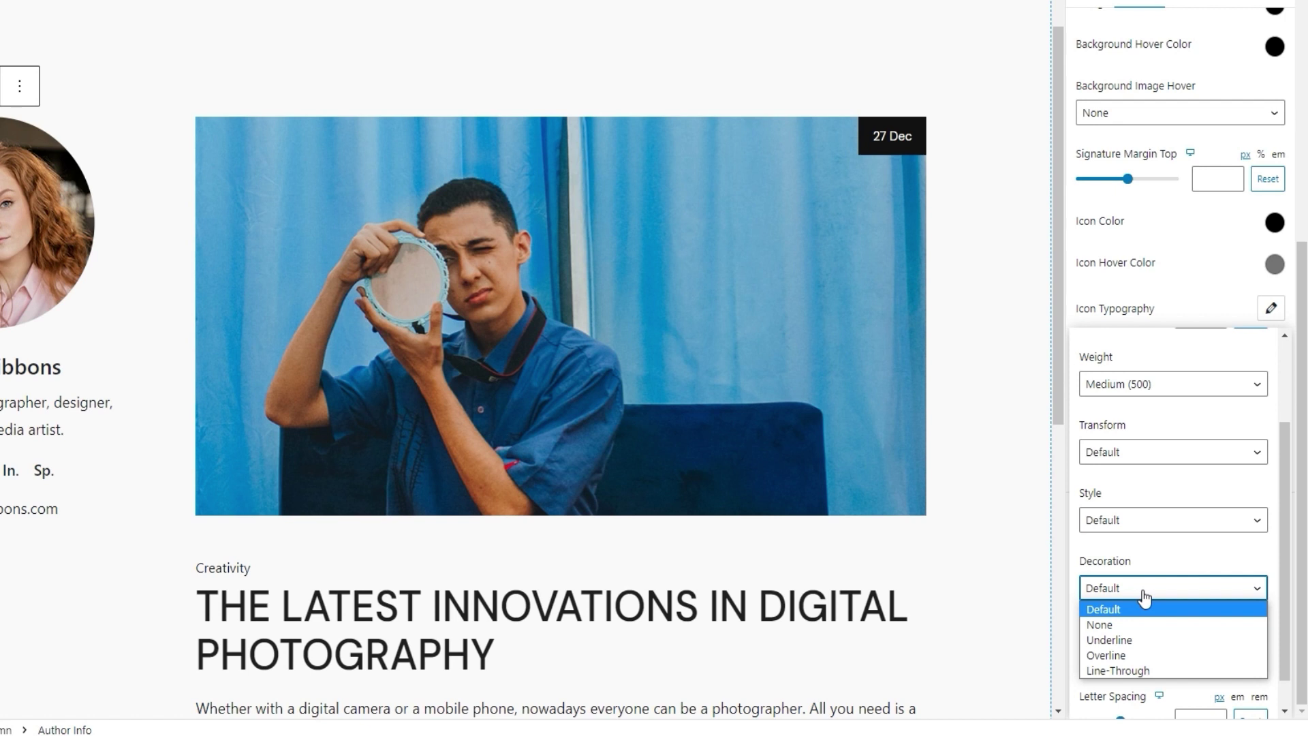
{"action": "left_click", "coordinate": [1145, 597]}
{"action": "scroll", "coordinate": [1163, 553], "scroll_direction": "down", "scroll_amount": 1}
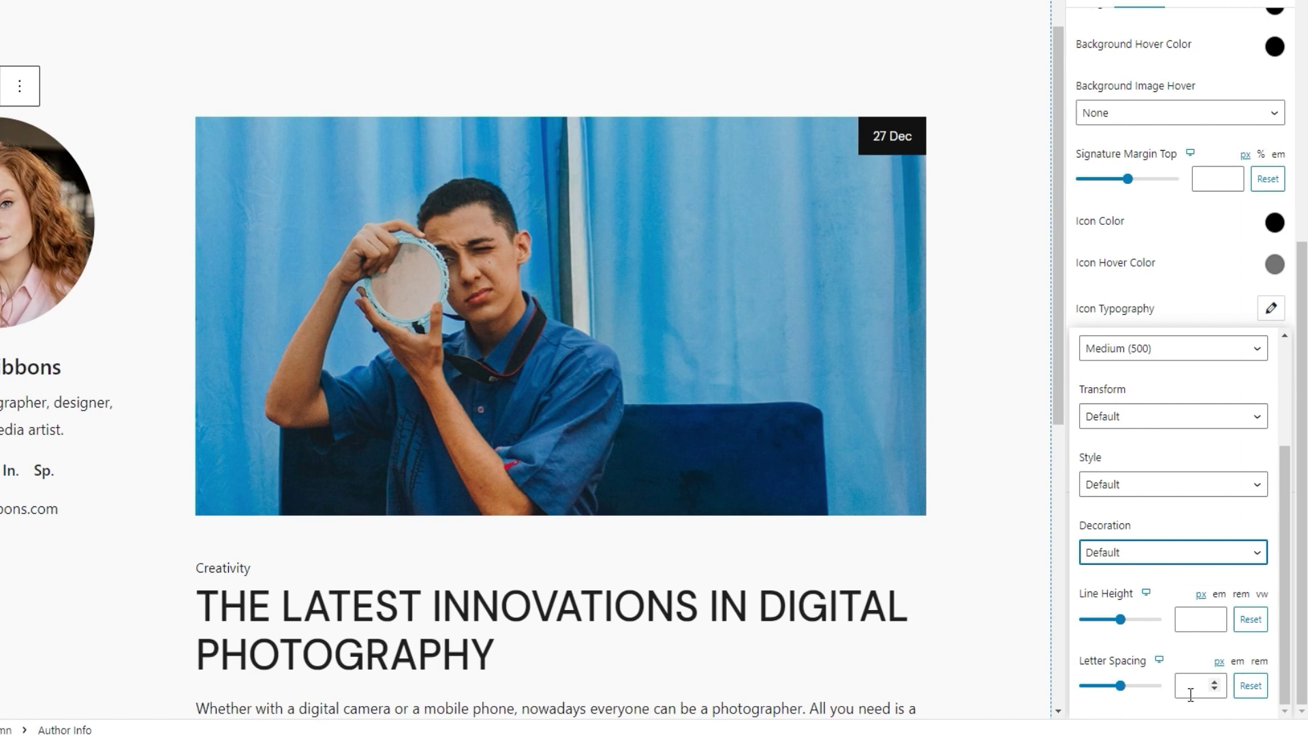
{"action": "left_click", "coordinate": [1271, 308]}
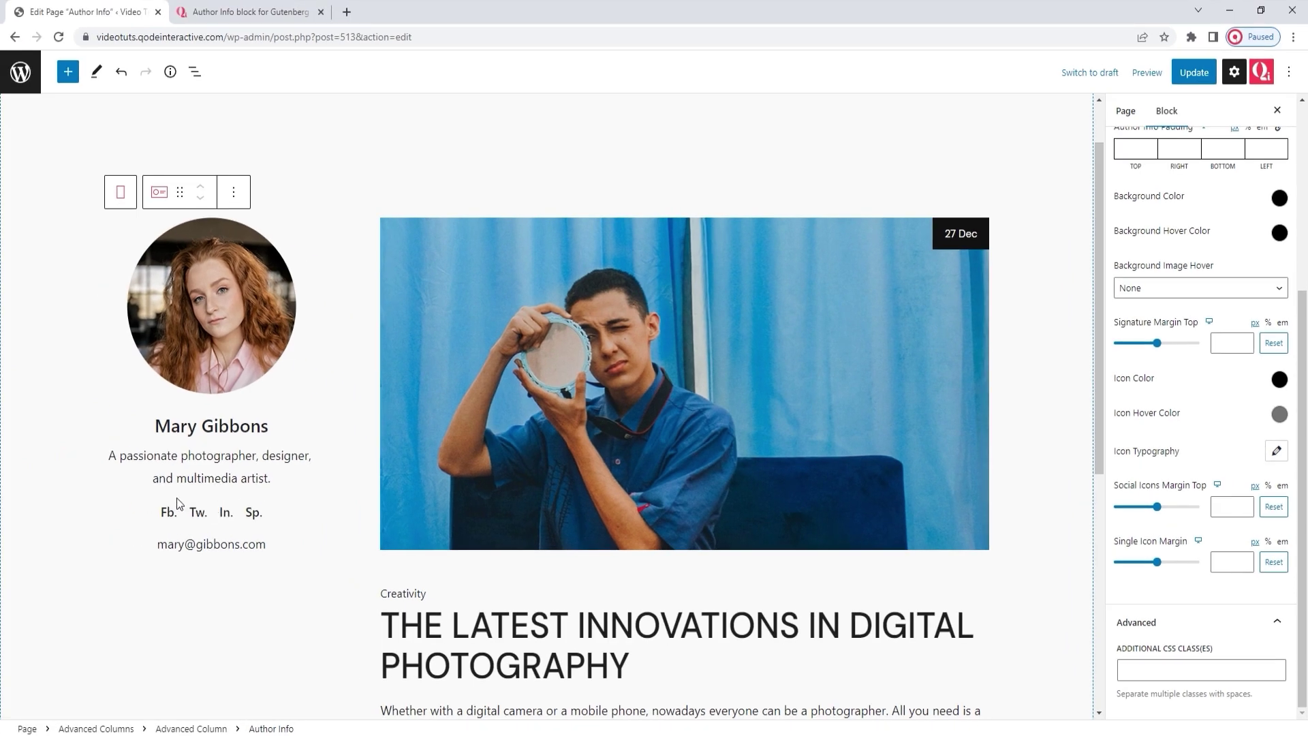
Step: Set Social Icons Margin Top to 22 and Single Icon Margin to 5
{"action": "left_click", "coordinate": [1225, 507]}
{"action": "type", "text": "22"}
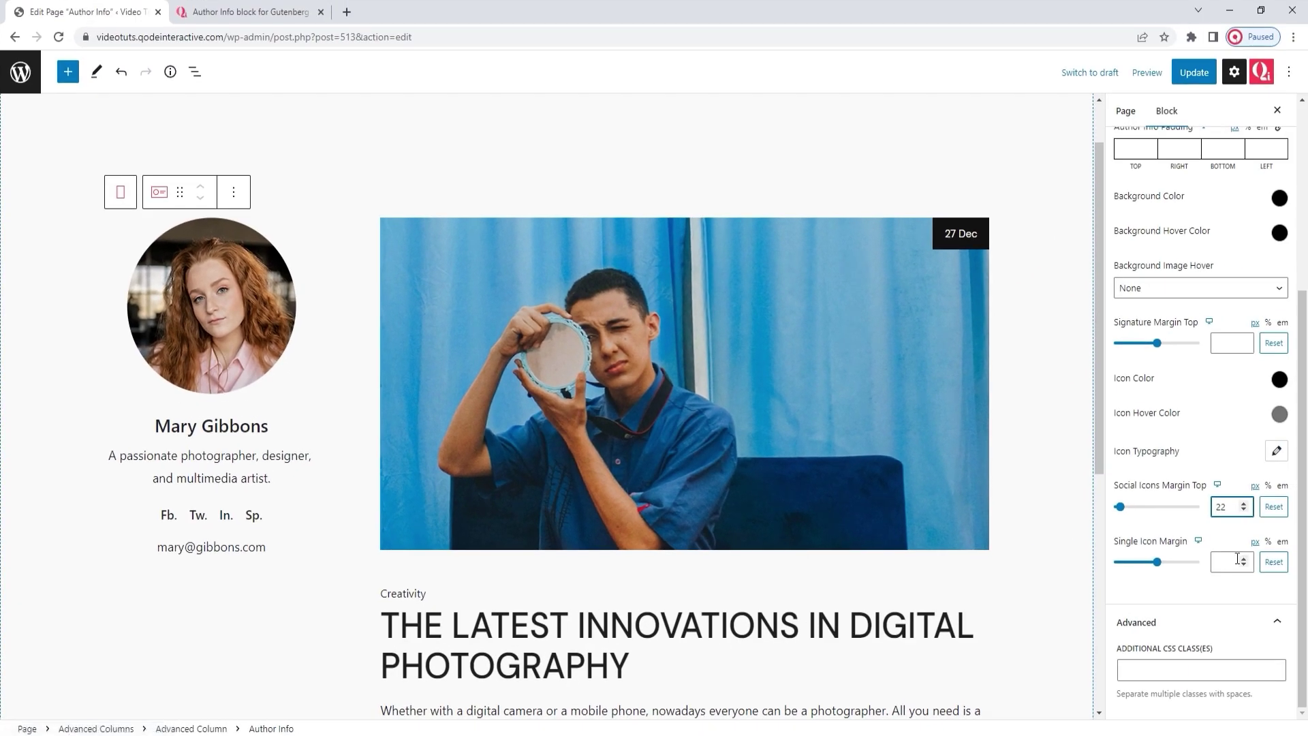
{"action": "left_click", "coordinate": [1225, 567]}
{"action": "type", "text": "5"}
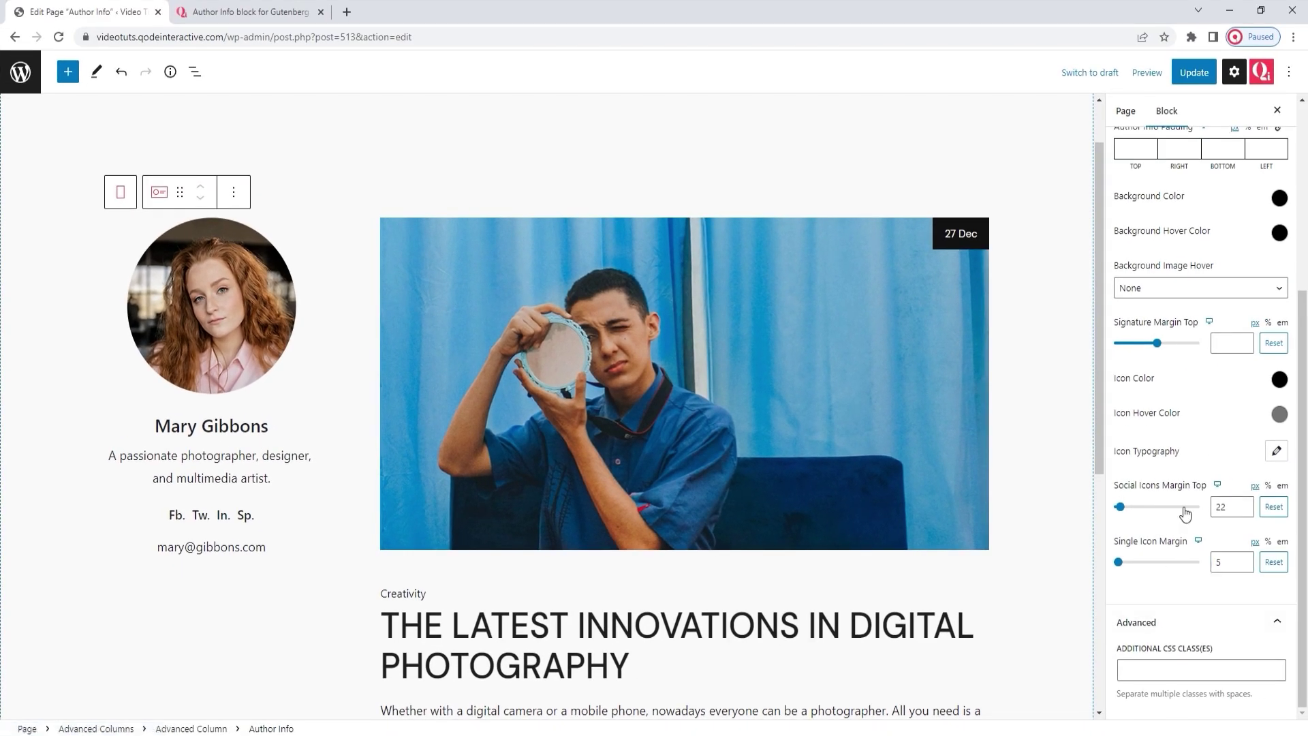
{"action": "scroll", "coordinate": [1185, 513], "scroll_direction": "up", "scroll_amount": 4}
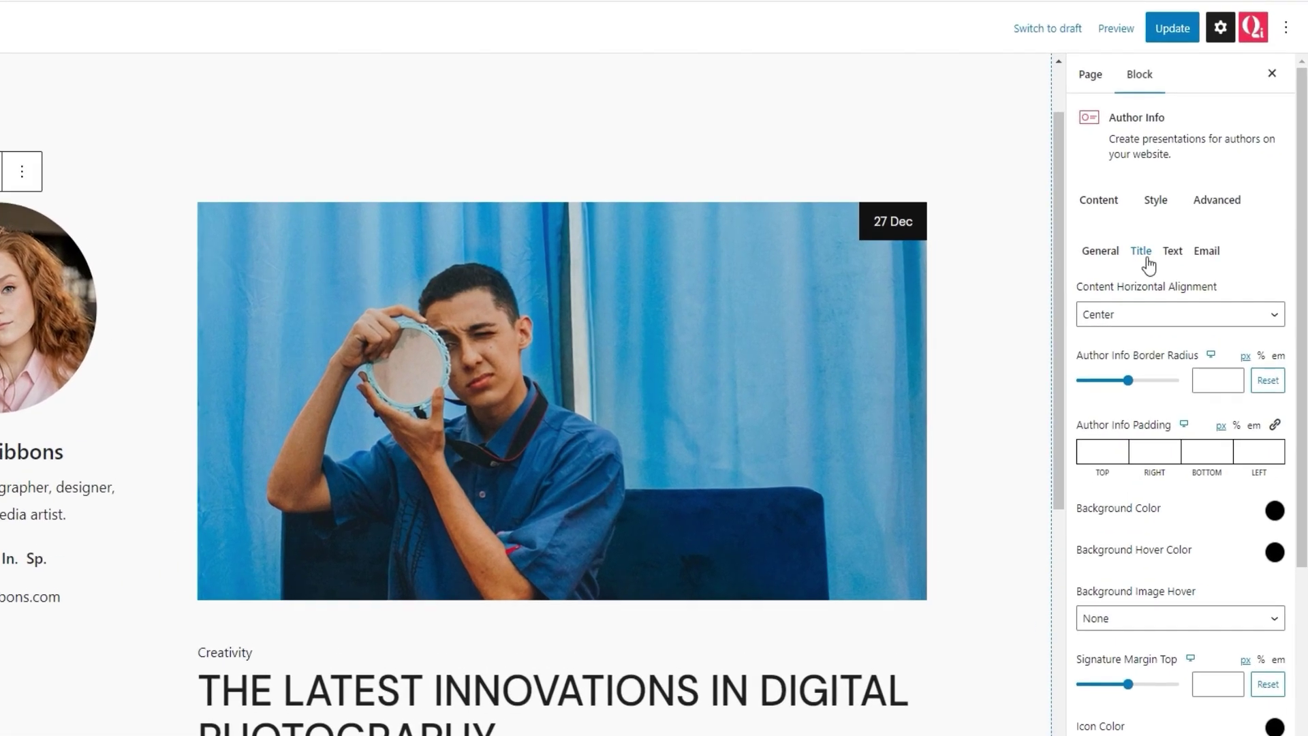
Step: Keep the title at H3 and try red title and hover colours, resetting both to black
{"action": "left_click", "coordinate": [1168, 261]}
{"action": "left_click", "coordinate": [1148, 315]}
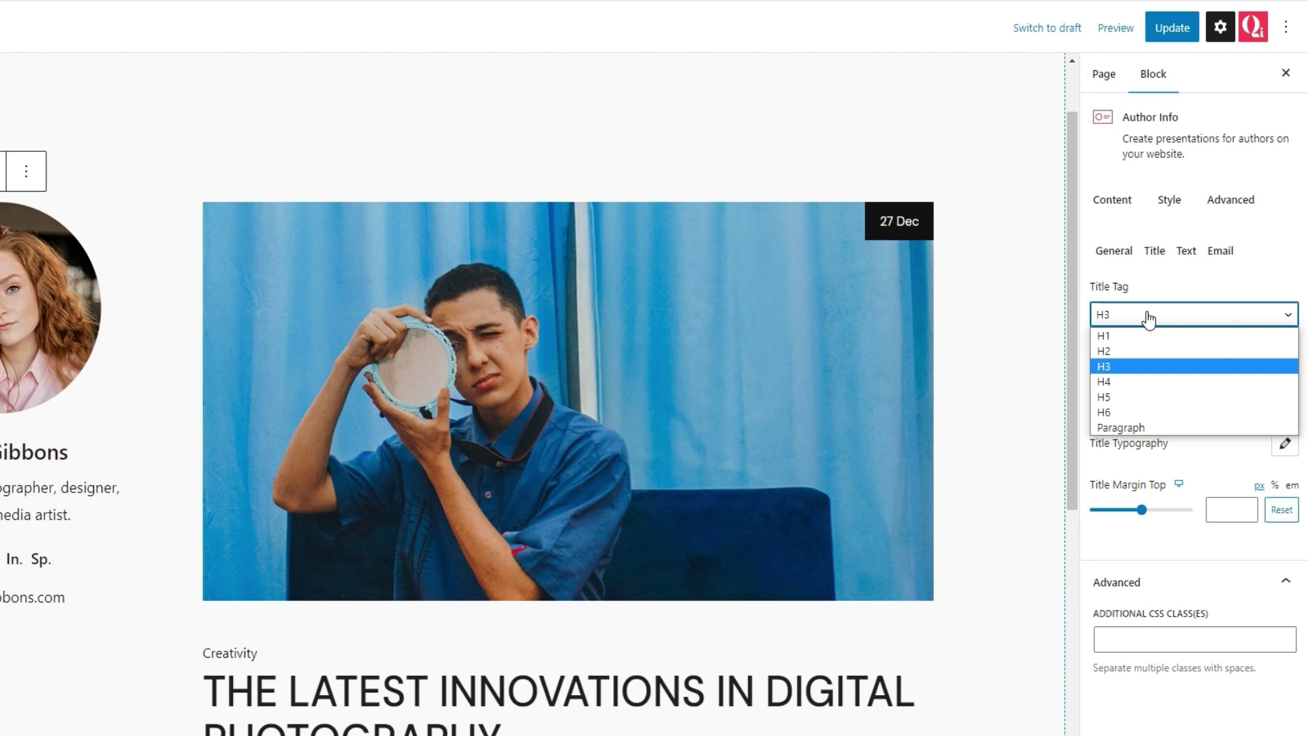
{"action": "left_click", "coordinate": [1149, 317]}
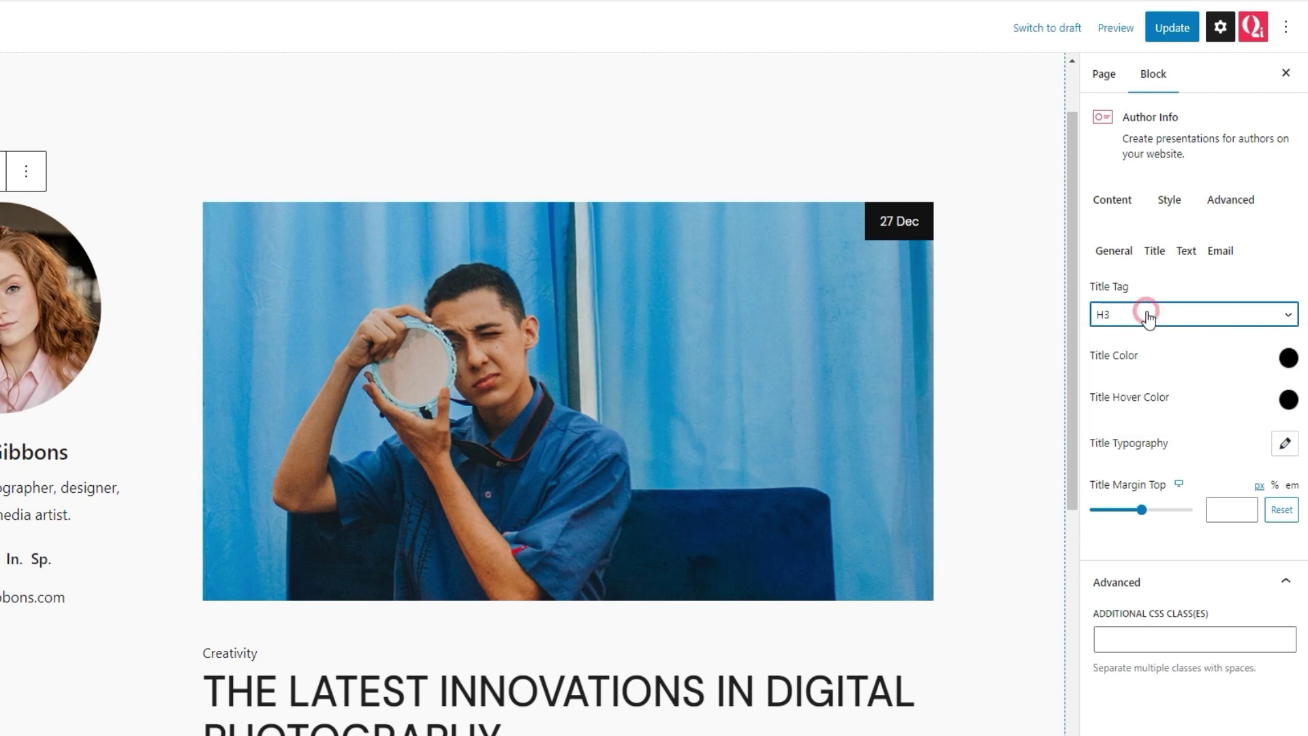
{"action": "left_click", "coordinate": [1287, 359]}
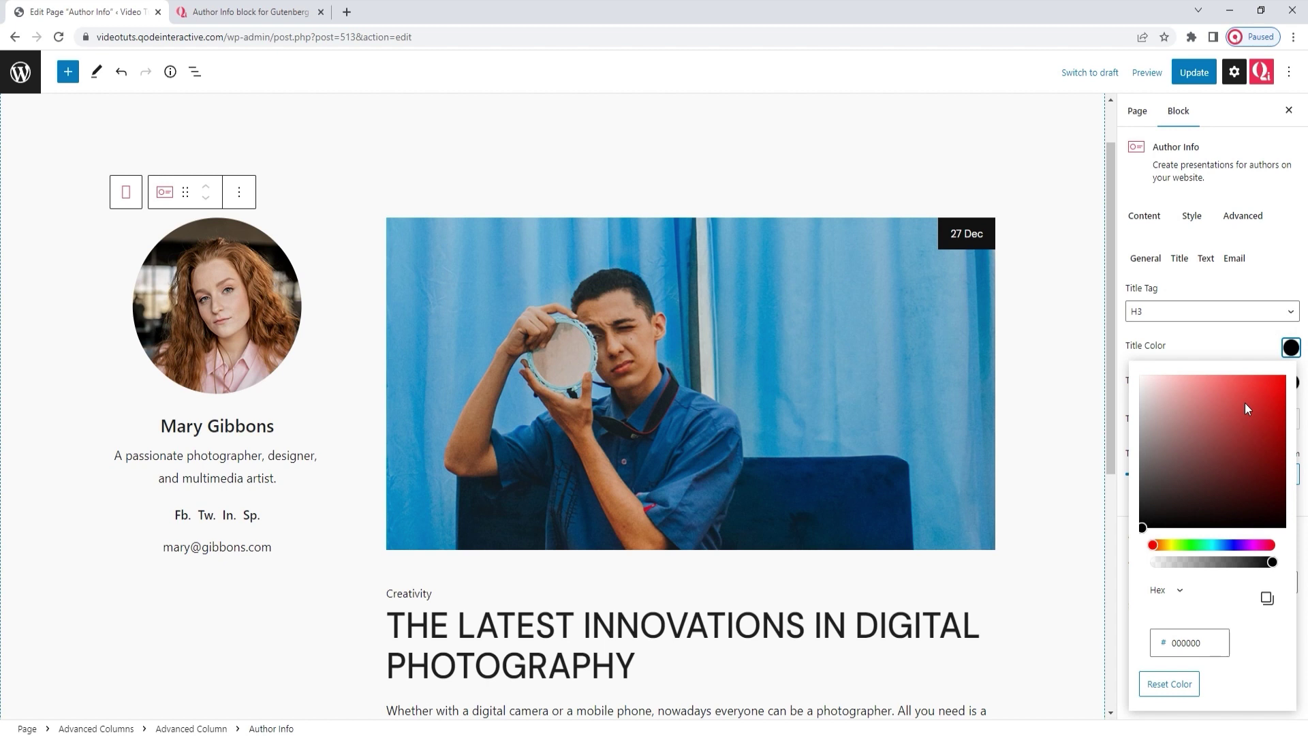
{"action": "left_click", "coordinate": [1230, 398]}
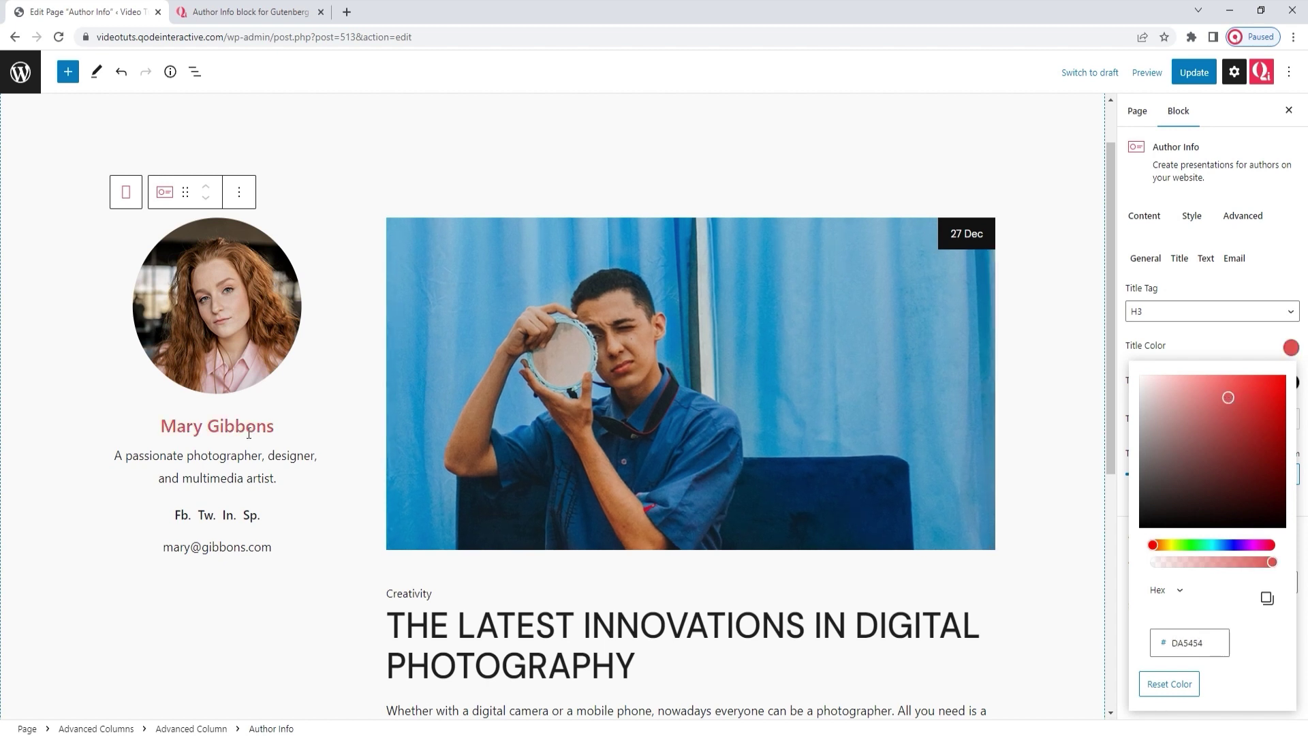
{"action": "left_click", "coordinate": [1170, 684]}
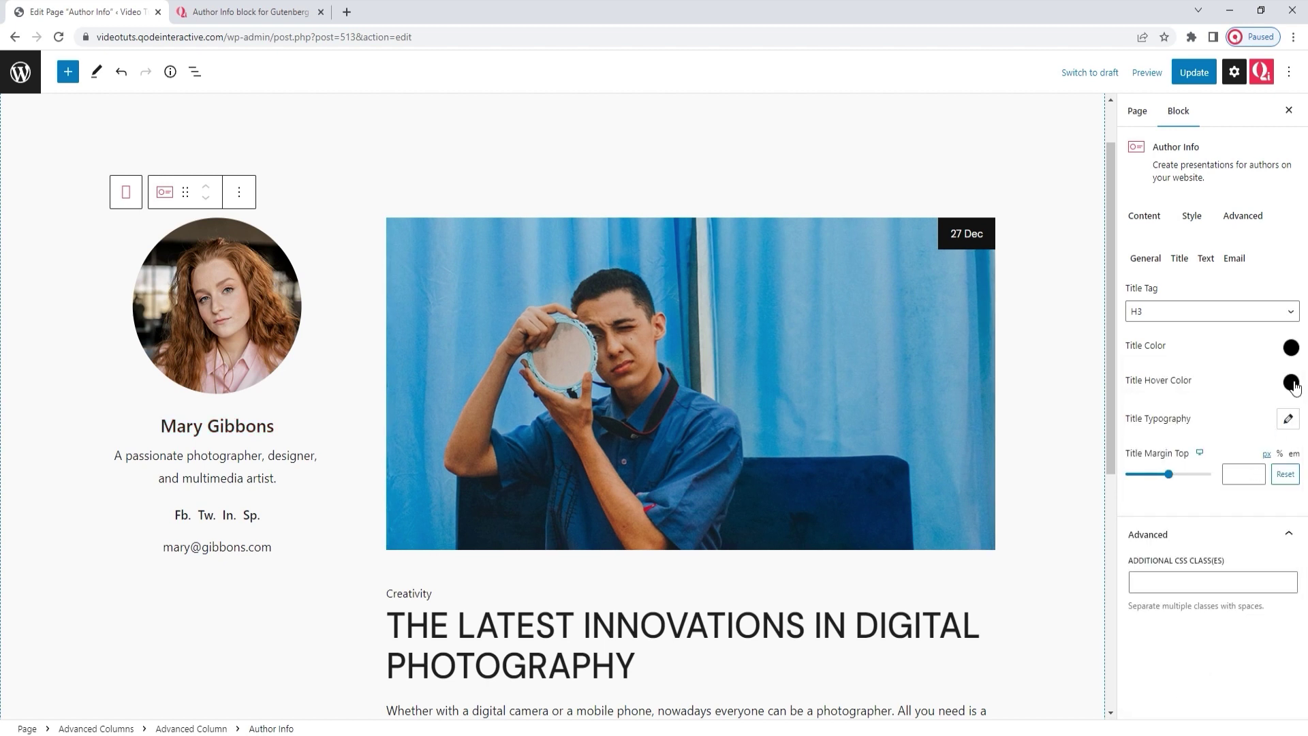
{"action": "left_click", "coordinate": [1291, 383]}
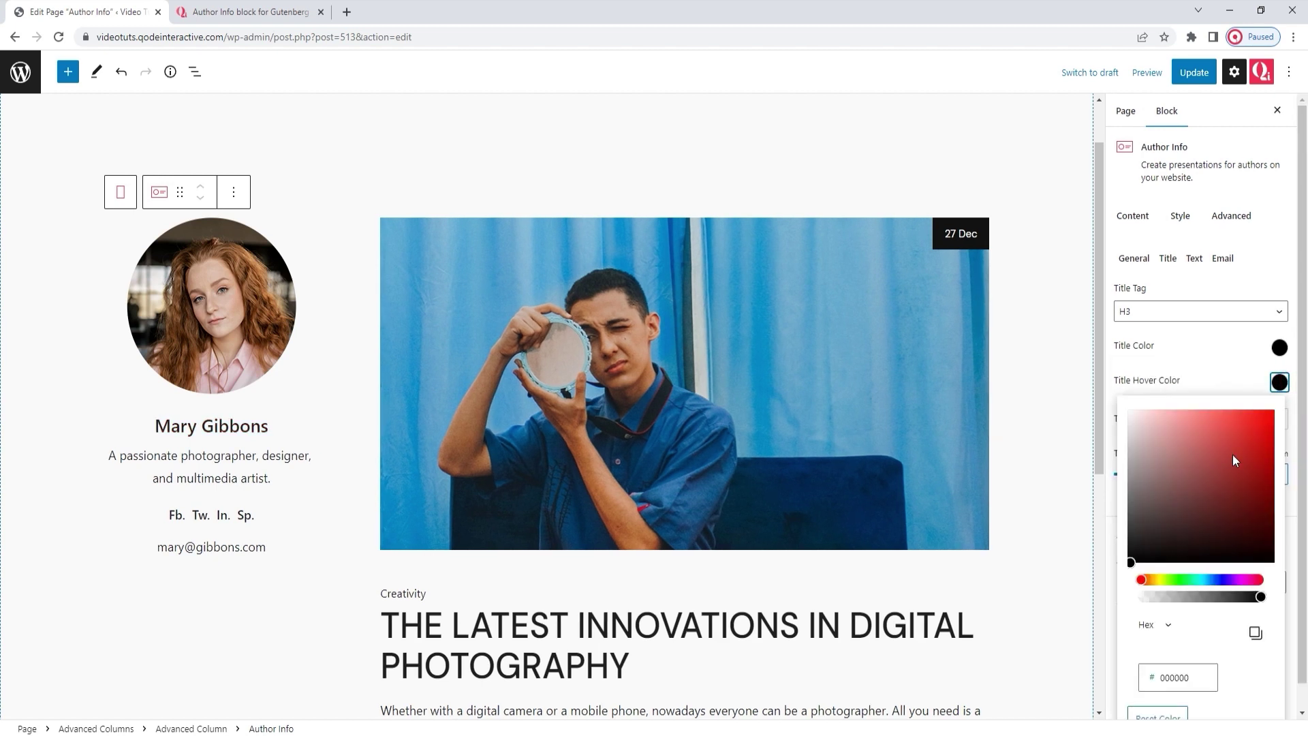
{"action": "left_click_drag", "start_coordinate": [1233, 456], "coordinate": [1220, 447]}
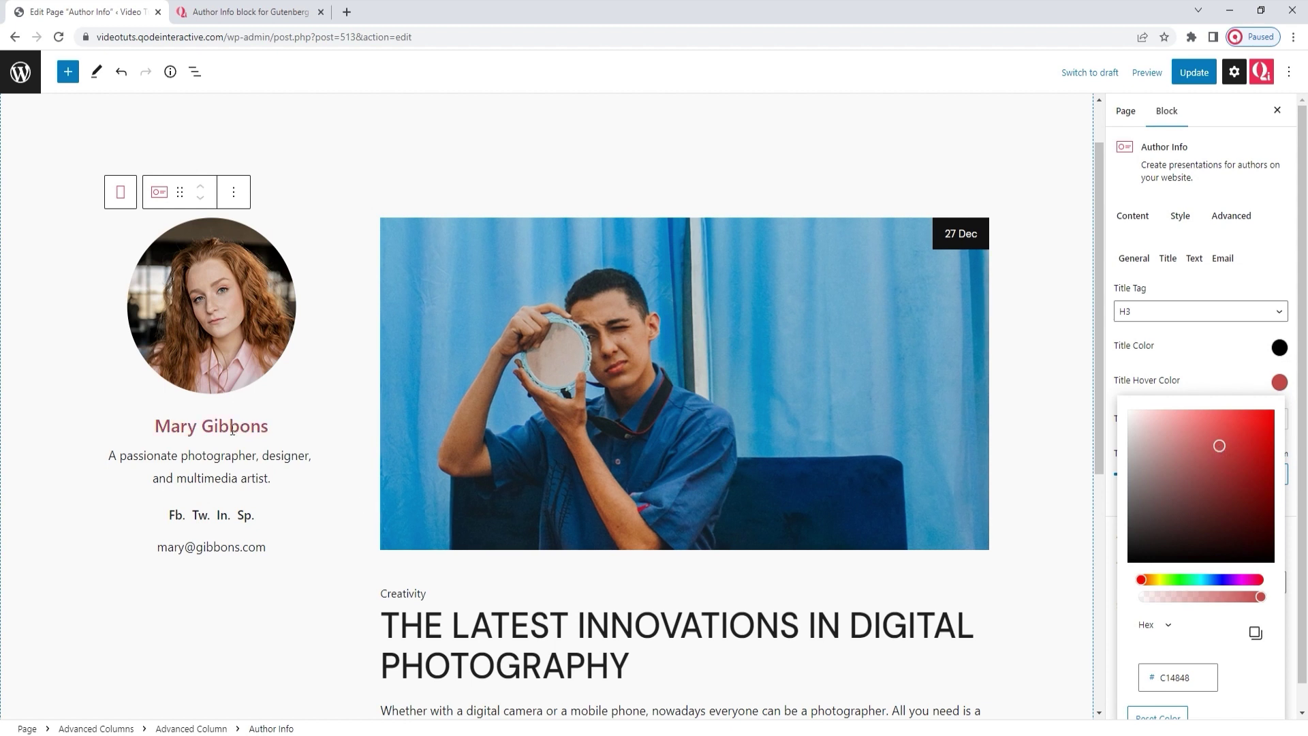
{"action": "left_click", "coordinate": [1151, 715]}
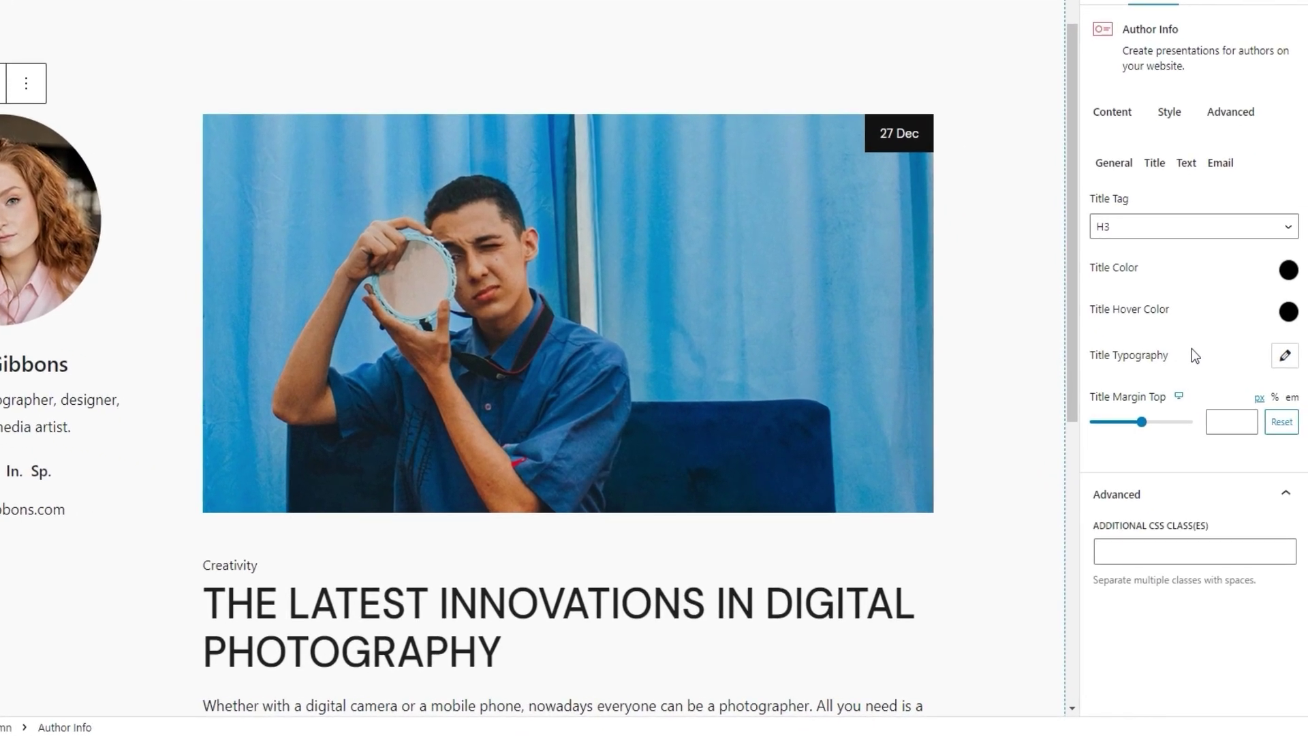
Step: Make the author name 36px uppercase with a 27px top margin
{"action": "left_click", "coordinate": [1285, 355]}
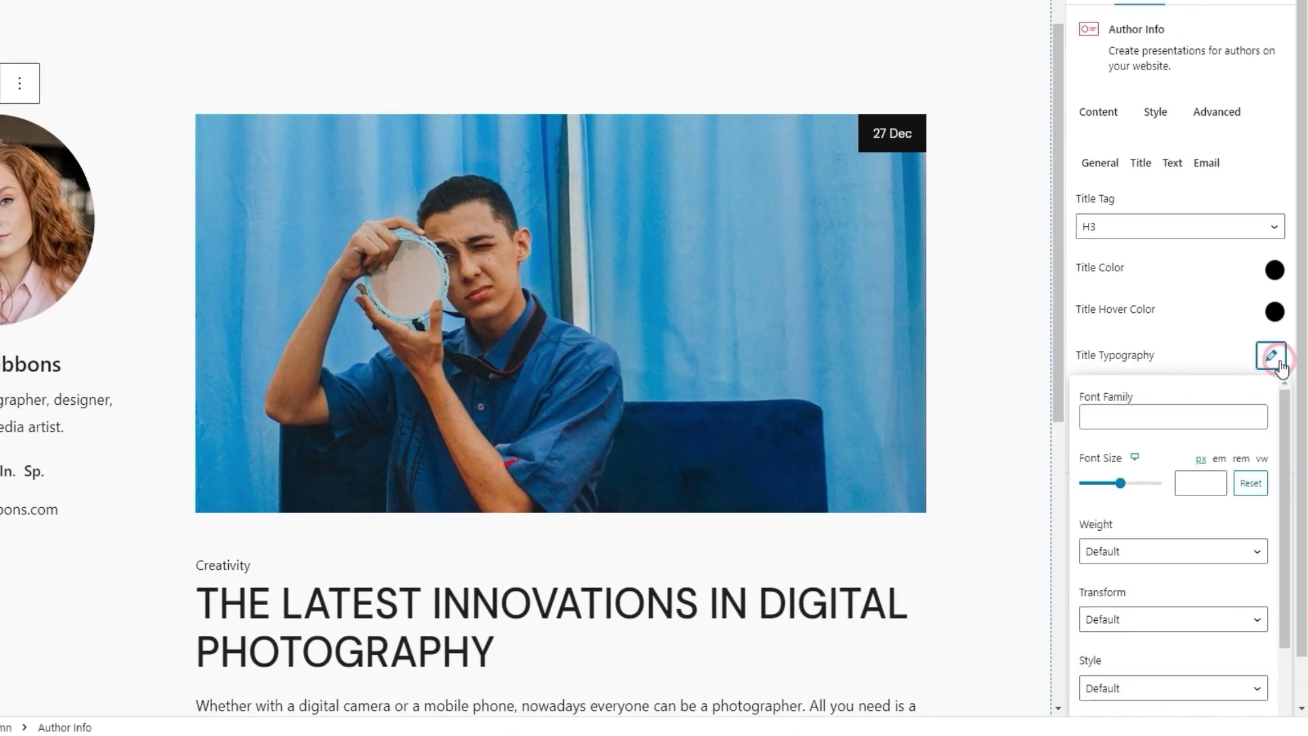
{"action": "scroll", "coordinate": [1303, 392], "scroll_direction": "down", "scroll_amount": 1}
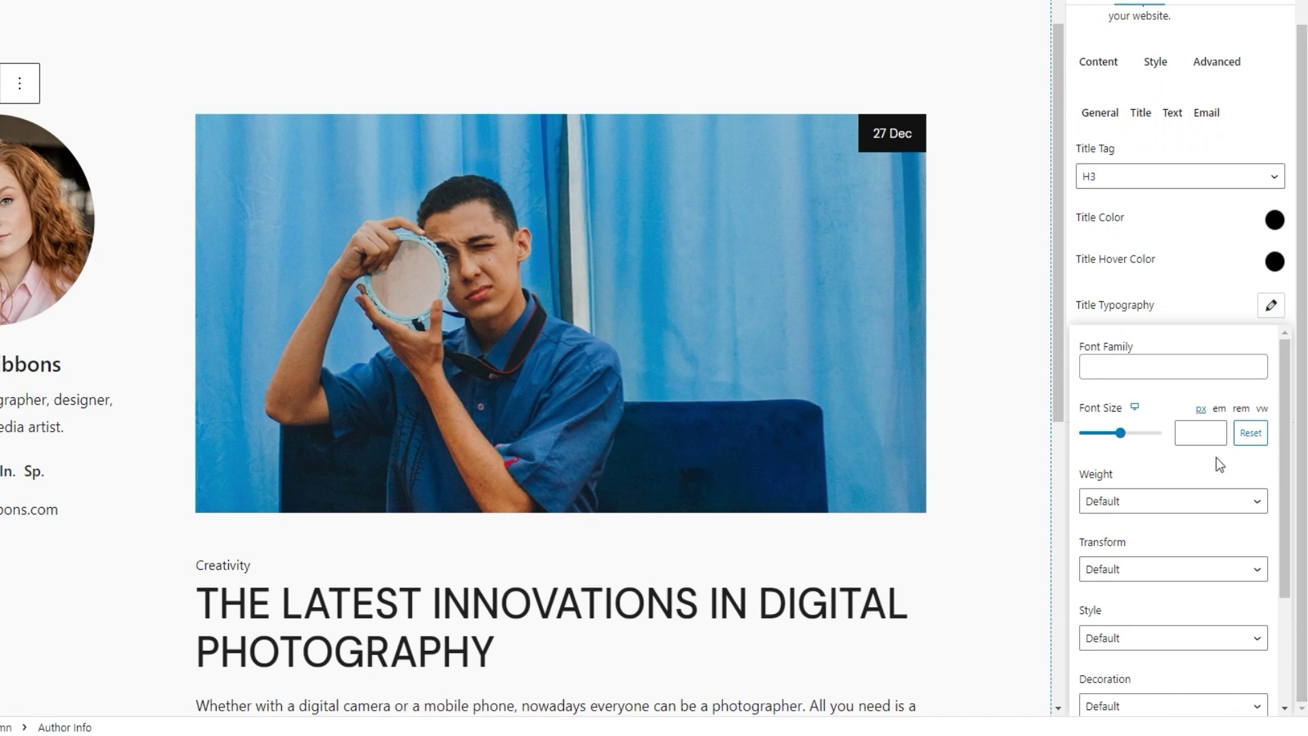
{"action": "left_click", "coordinate": [1201, 432]}
{"action": "type", "text": "36"}
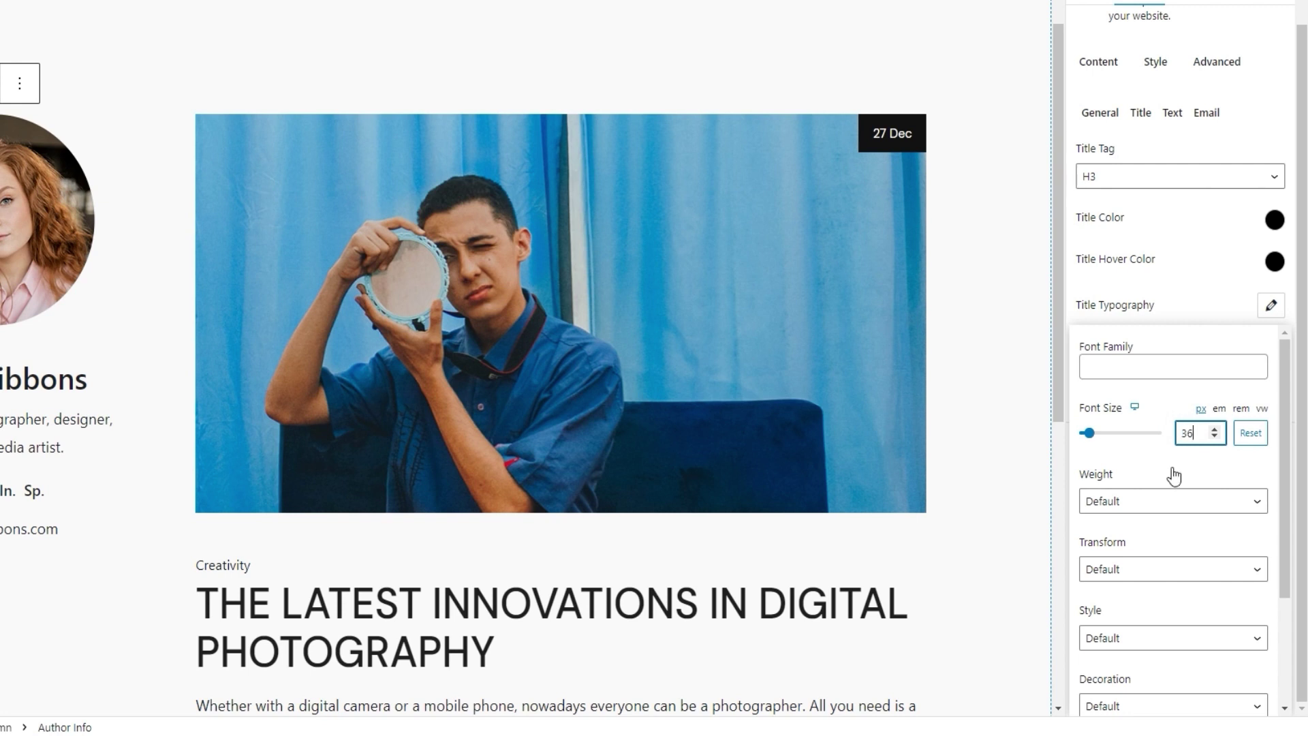
{"action": "scroll", "coordinate": [1175, 477], "scroll_direction": "down", "scroll_amount": 1}
{"action": "left_click", "coordinate": [1169, 485]}
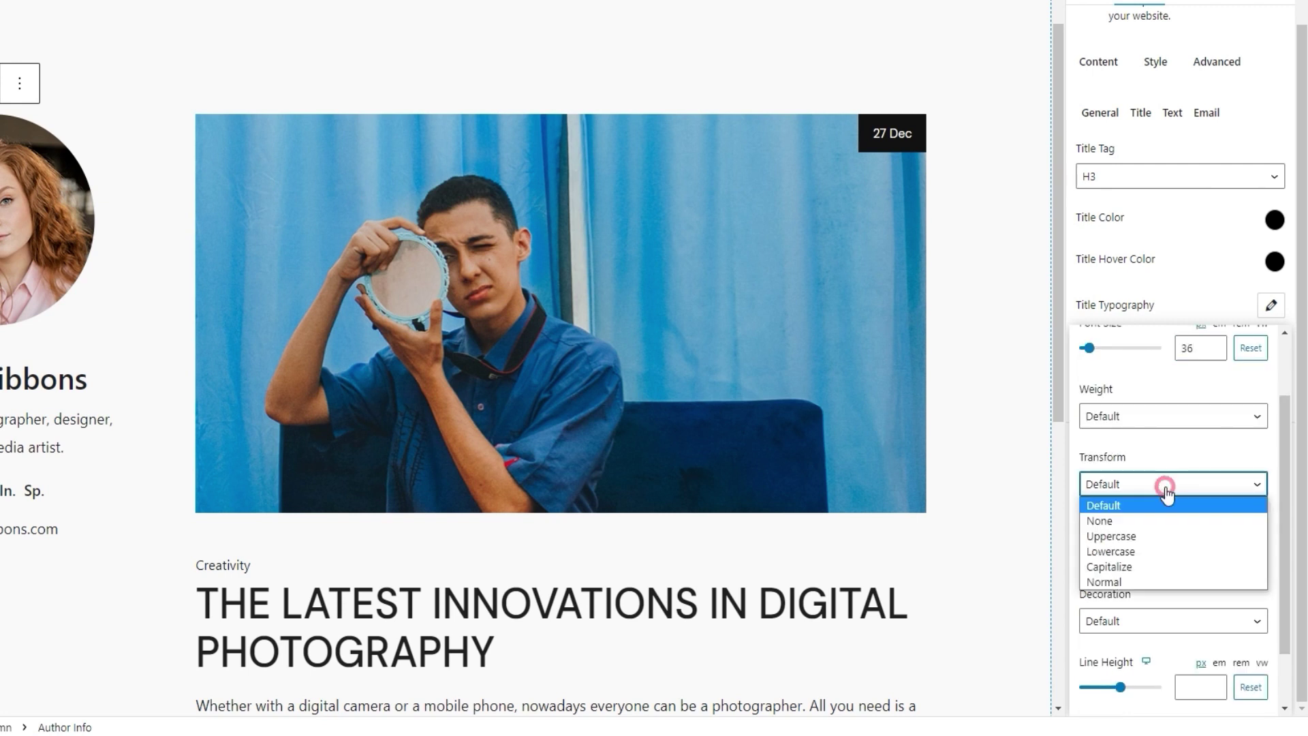
{"action": "left_click", "coordinate": [1153, 538]}
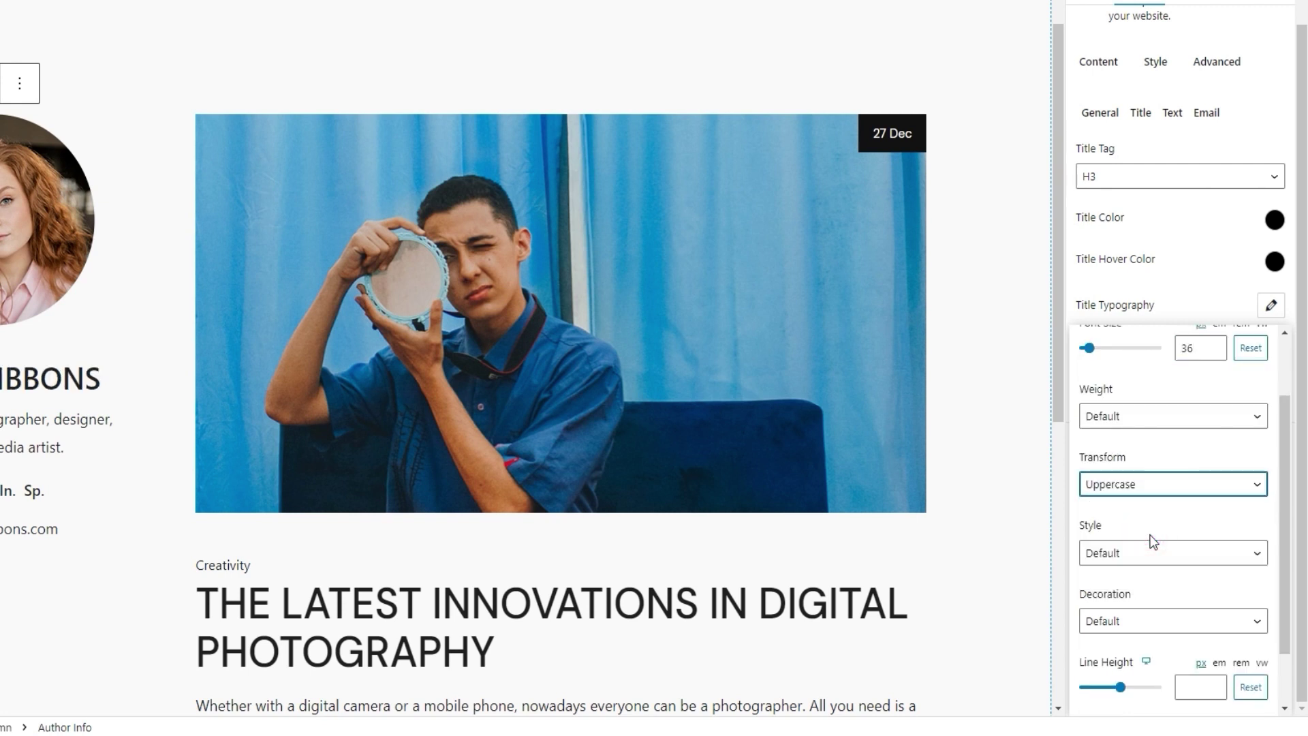
{"action": "left_click", "coordinate": [1272, 305]}
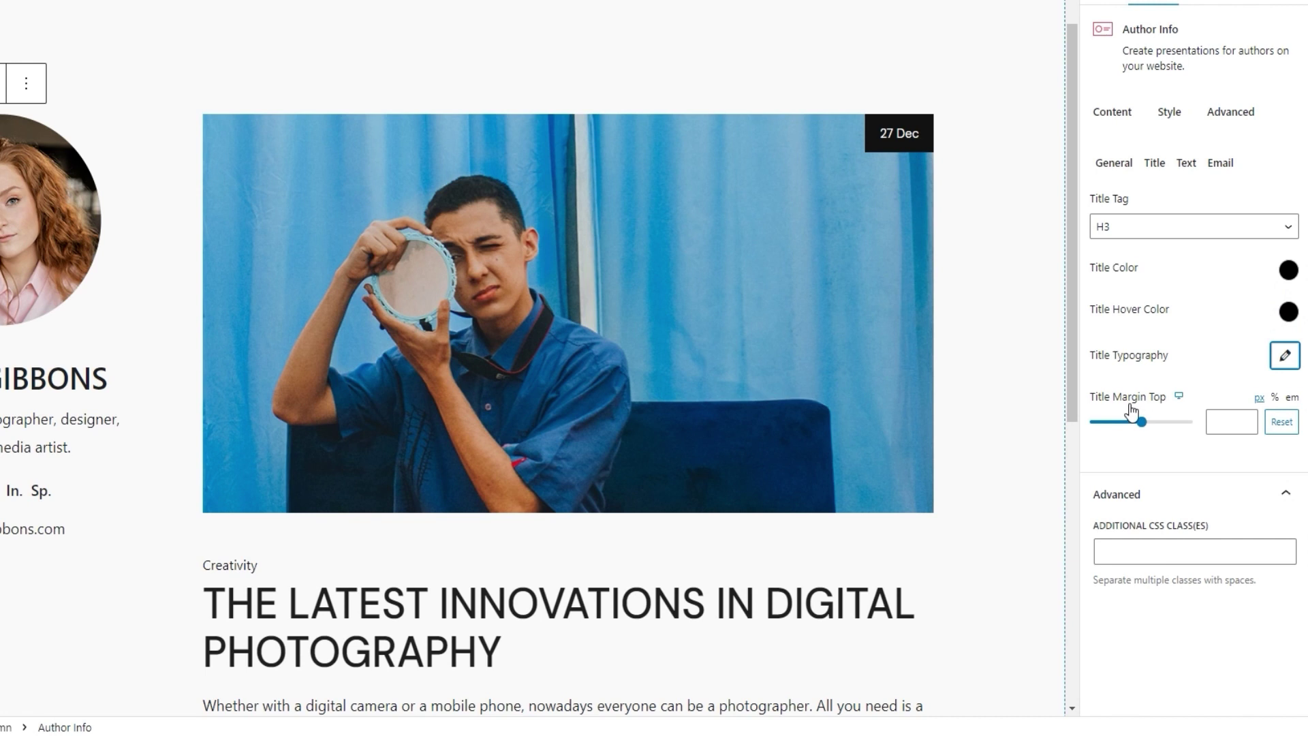
{"action": "left_click", "coordinate": [1226, 422]}
{"action": "type", "text": "27"}
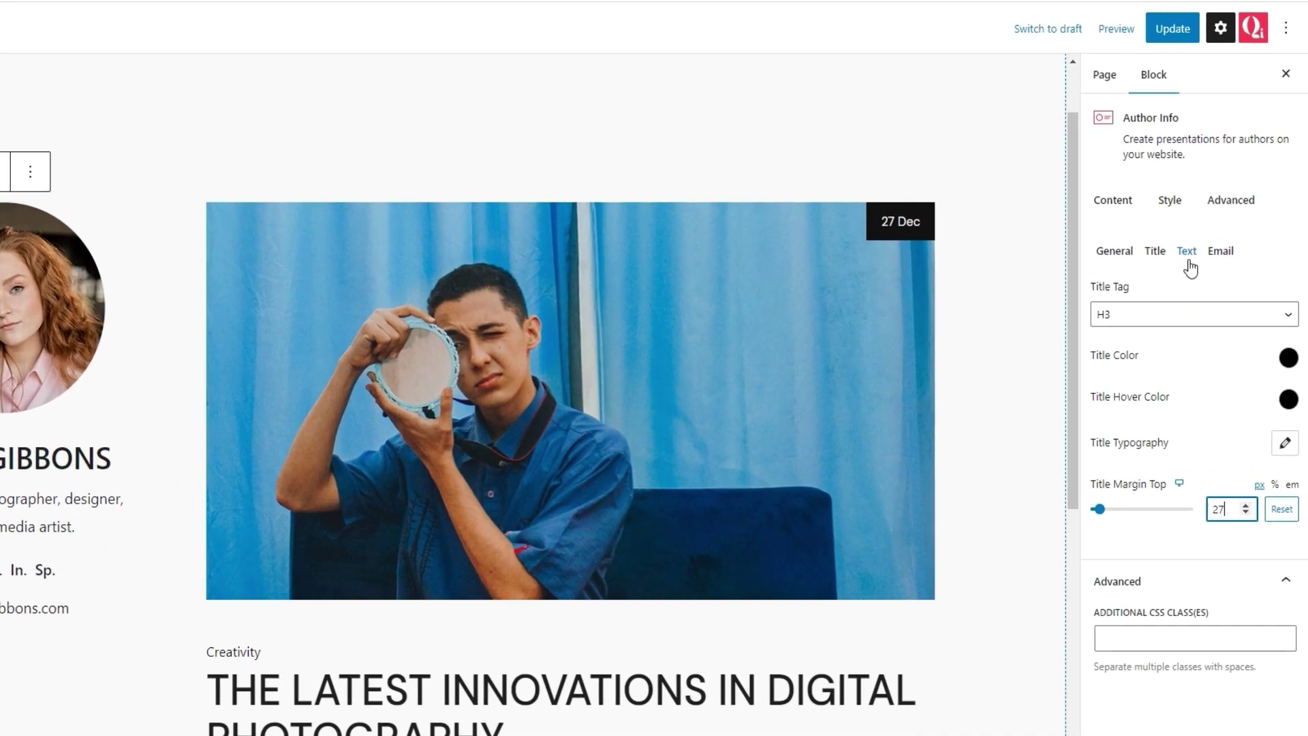
{"action": "left_click", "coordinate": [1207, 262]}
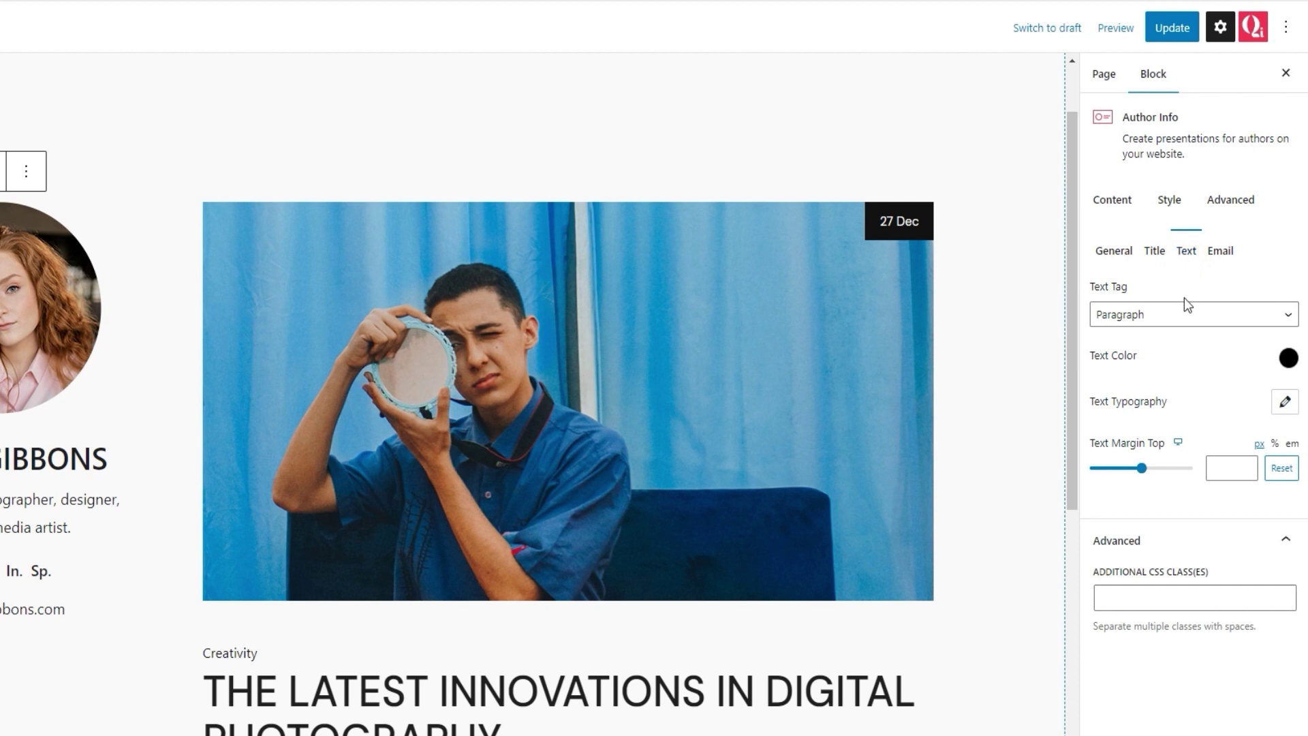
Step: Keep the bio as a Paragraph and try a red text colour, resetting it to black
{"action": "left_click", "coordinate": [1183, 315]}
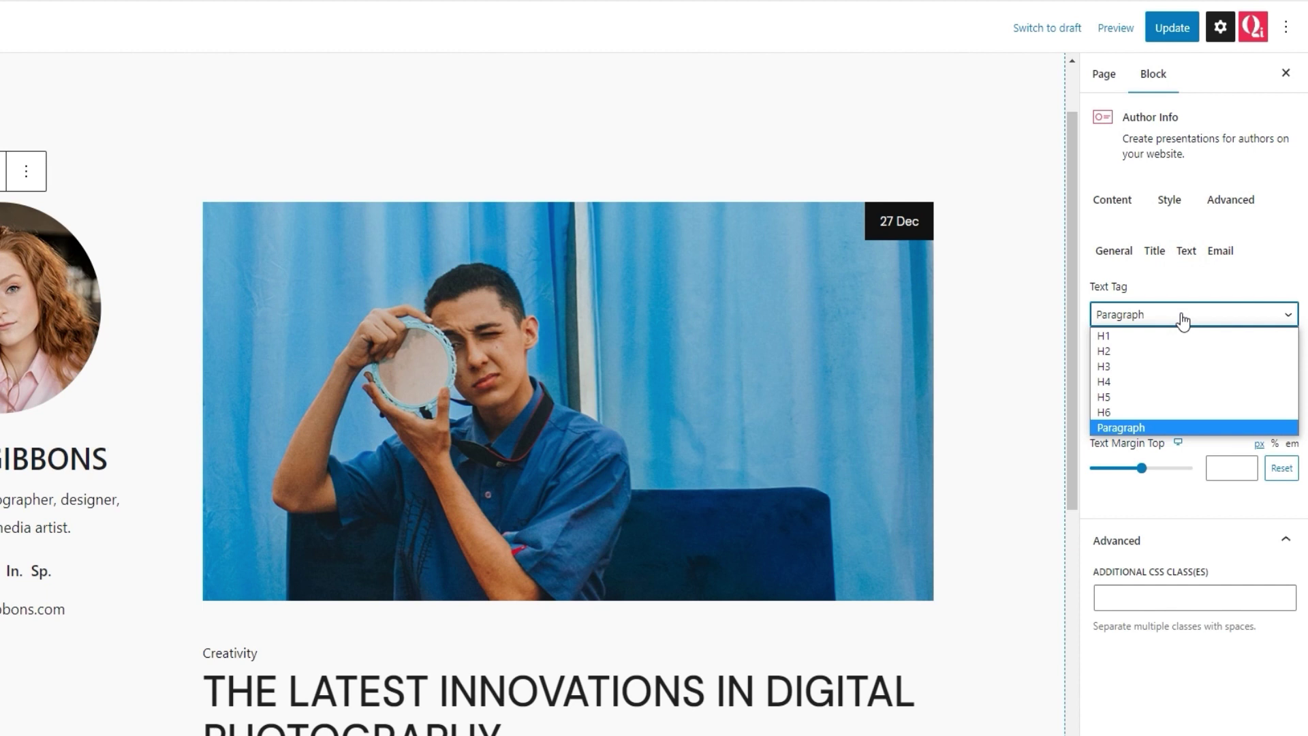
{"action": "left_click", "coordinate": [1183, 315]}
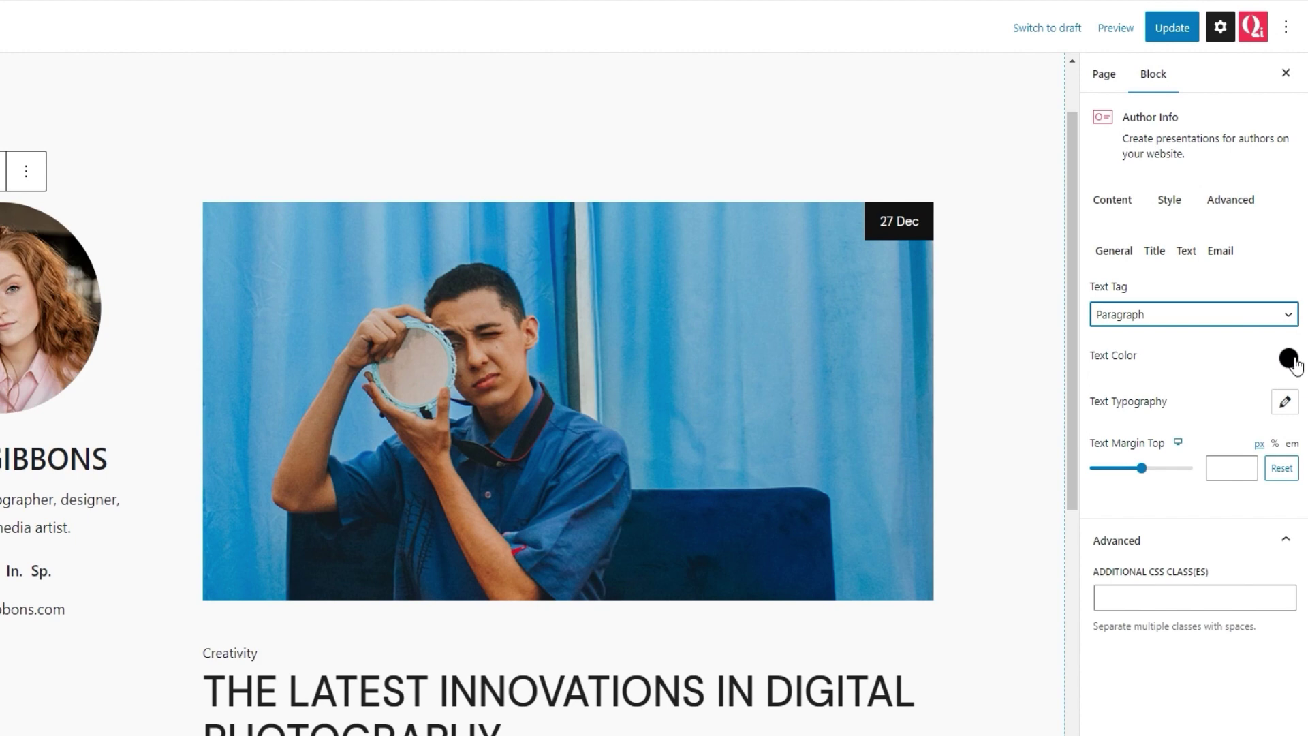
{"action": "left_click", "coordinate": [1285, 354]}
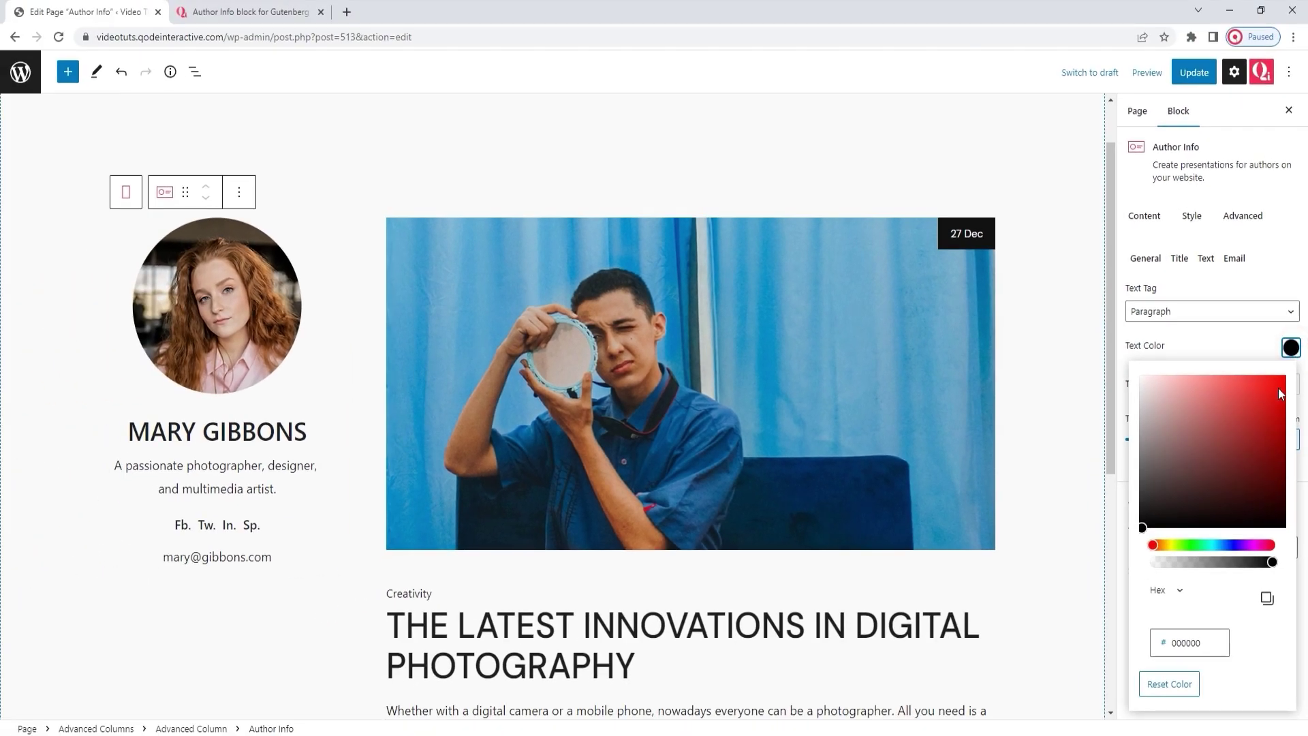
{"action": "left_click_drag", "start_coordinate": [1269, 396], "coordinate": [1250, 392]}
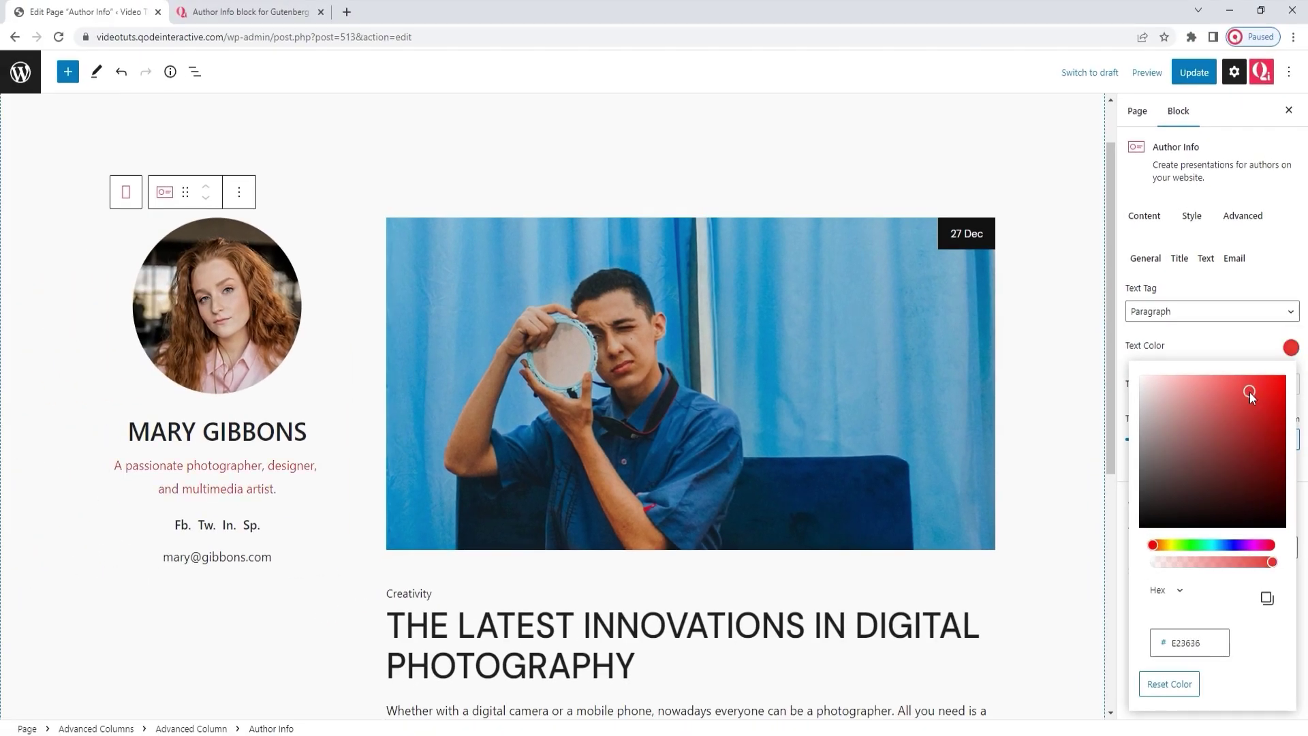
{"action": "left_click", "coordinate": [1185, 683]}
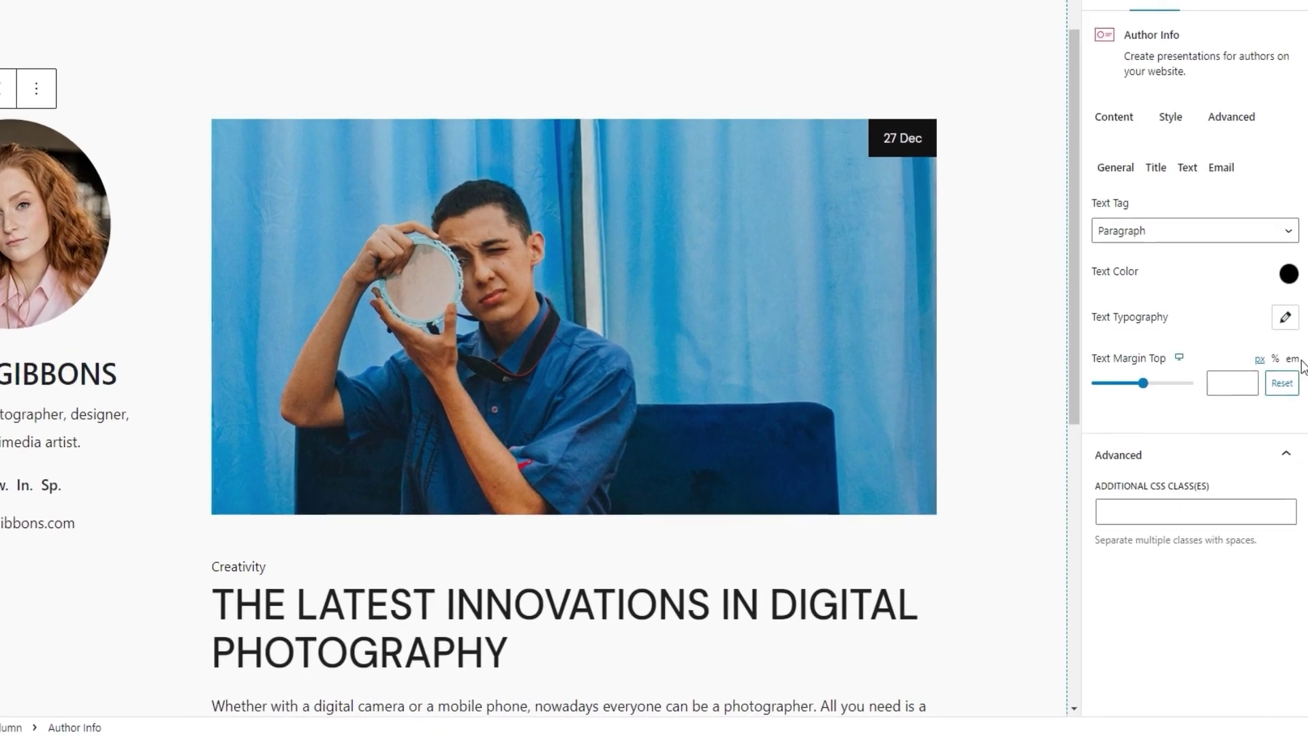
Step: Check the bio typography settings, then give the bio a small top margin
{"action": "left_click", "coordinate": [1288, 383]}
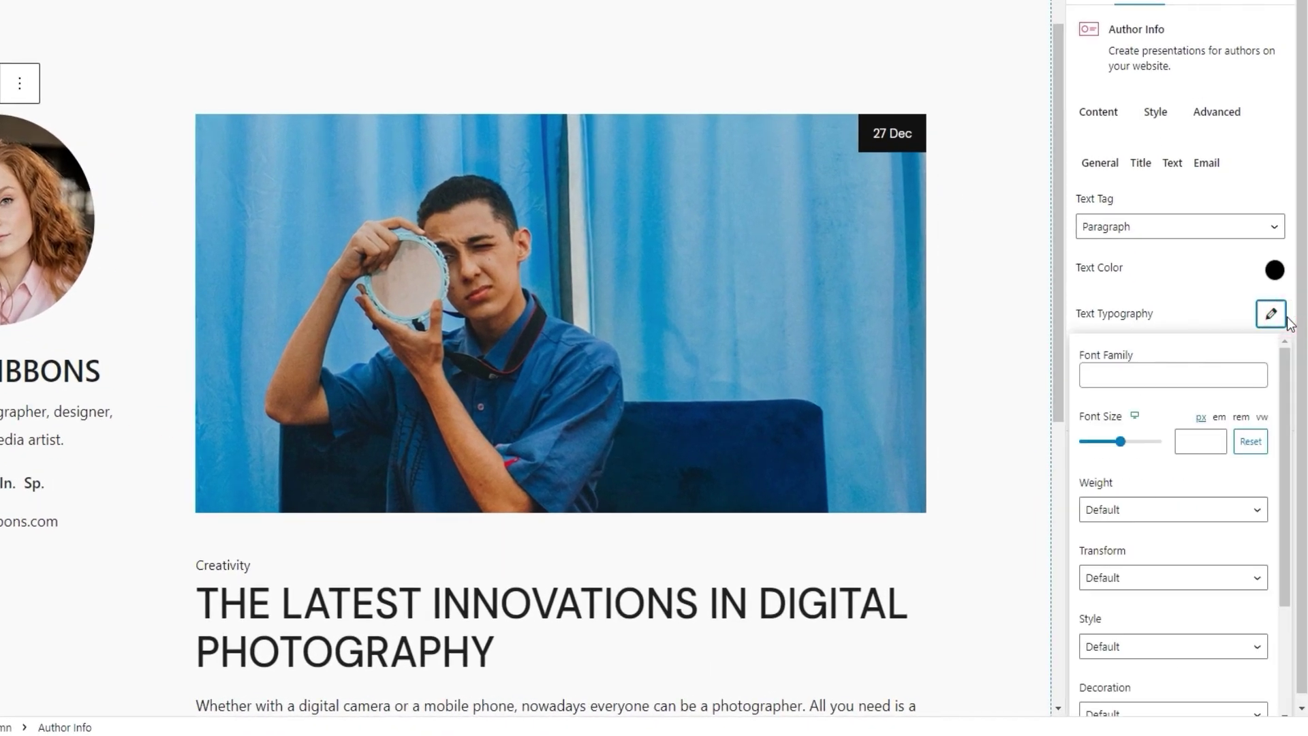
{"action": "left_click_drag", "start_coordinate": [1282, 385], "coordinate": [1290, 523]}
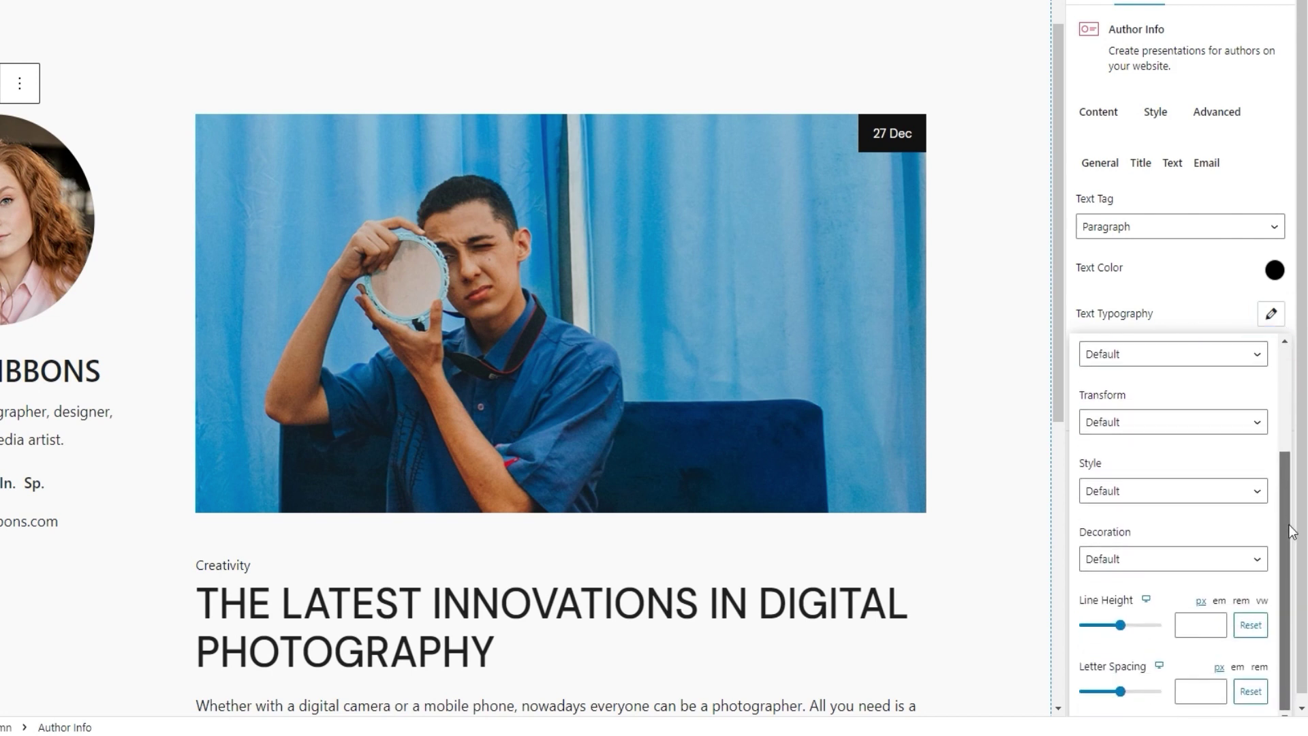
{"action": "left_click_drag", "start_coordinate": [1289, 525], "coordinate": [1287, 358]}
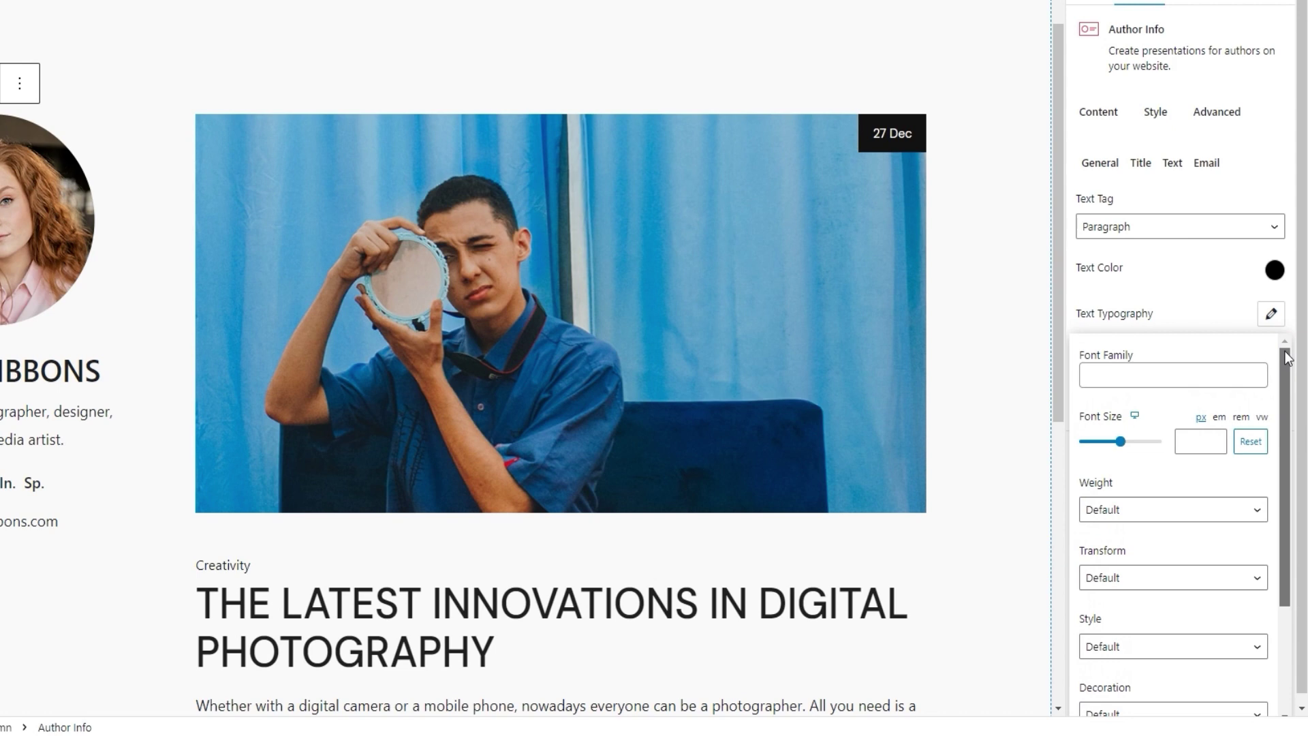
{"action": "left_click", "coordinate": [1271, 314]}
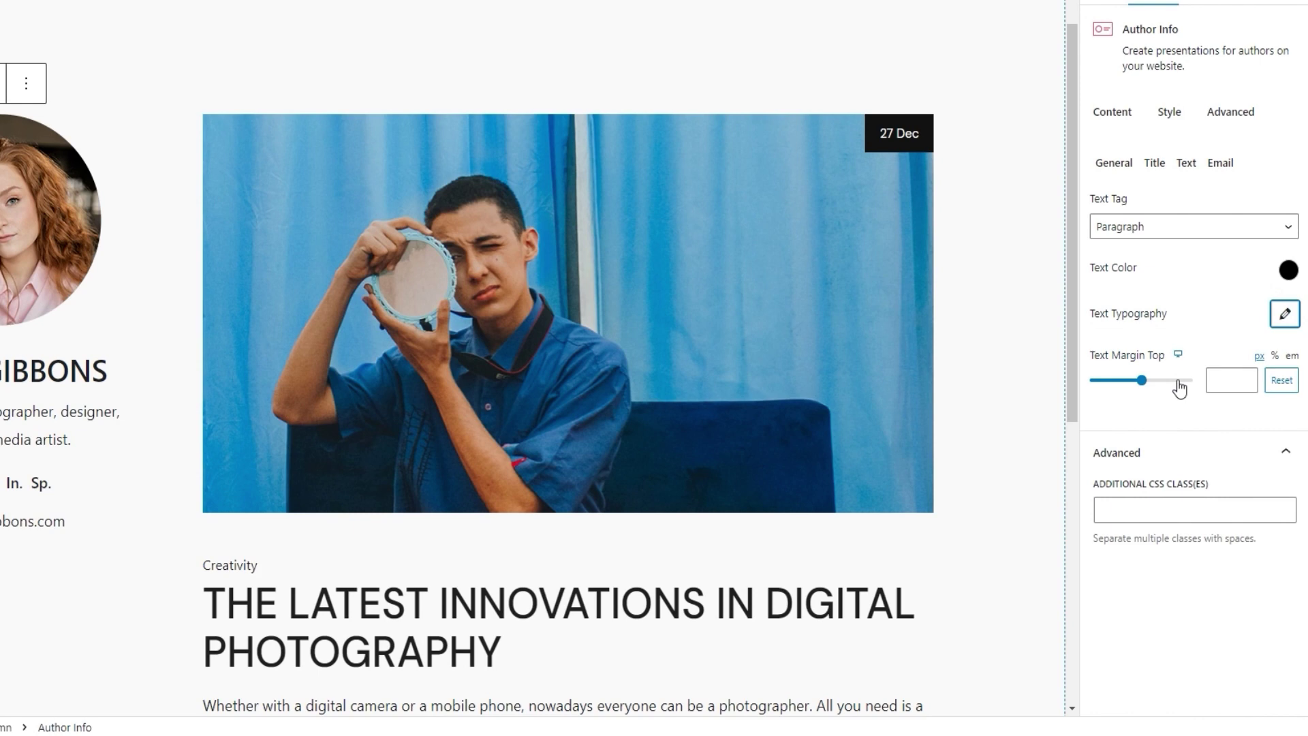
{"action": "left_click", "coordinate": [1217, 380]}
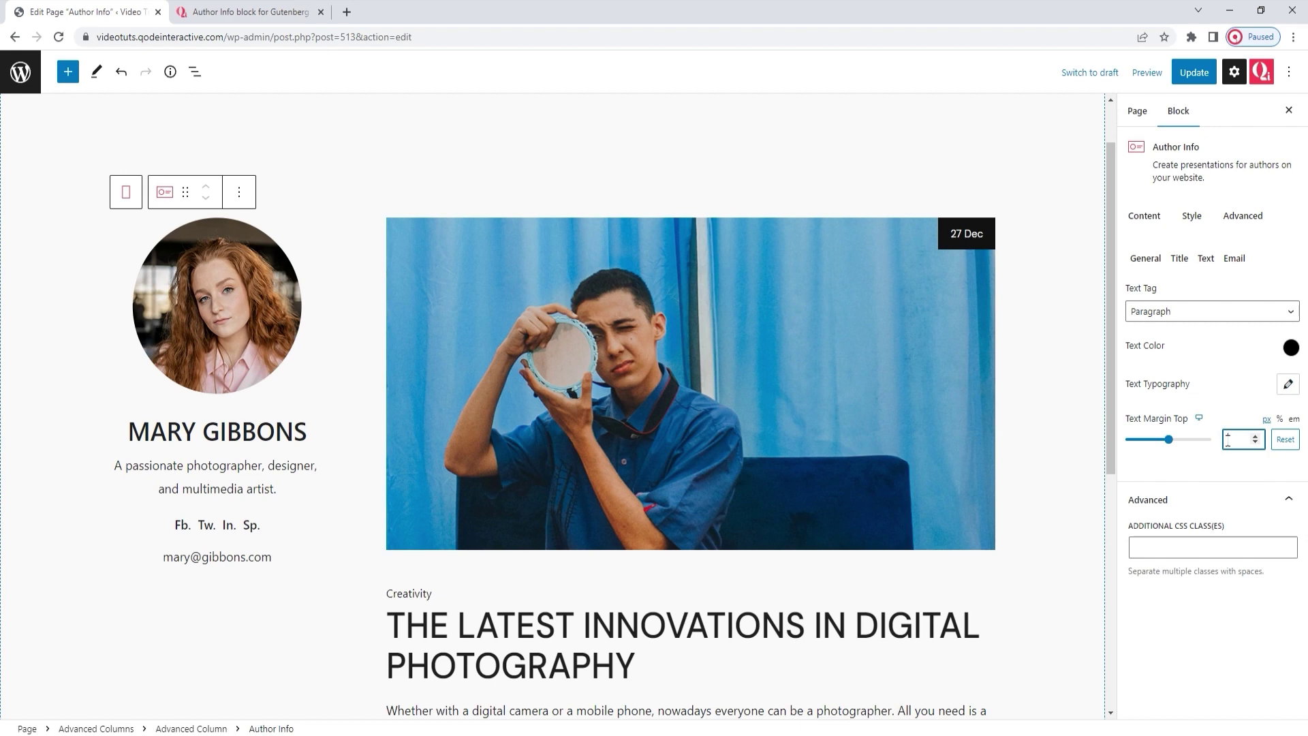
{"action": "type", "text": "1"}
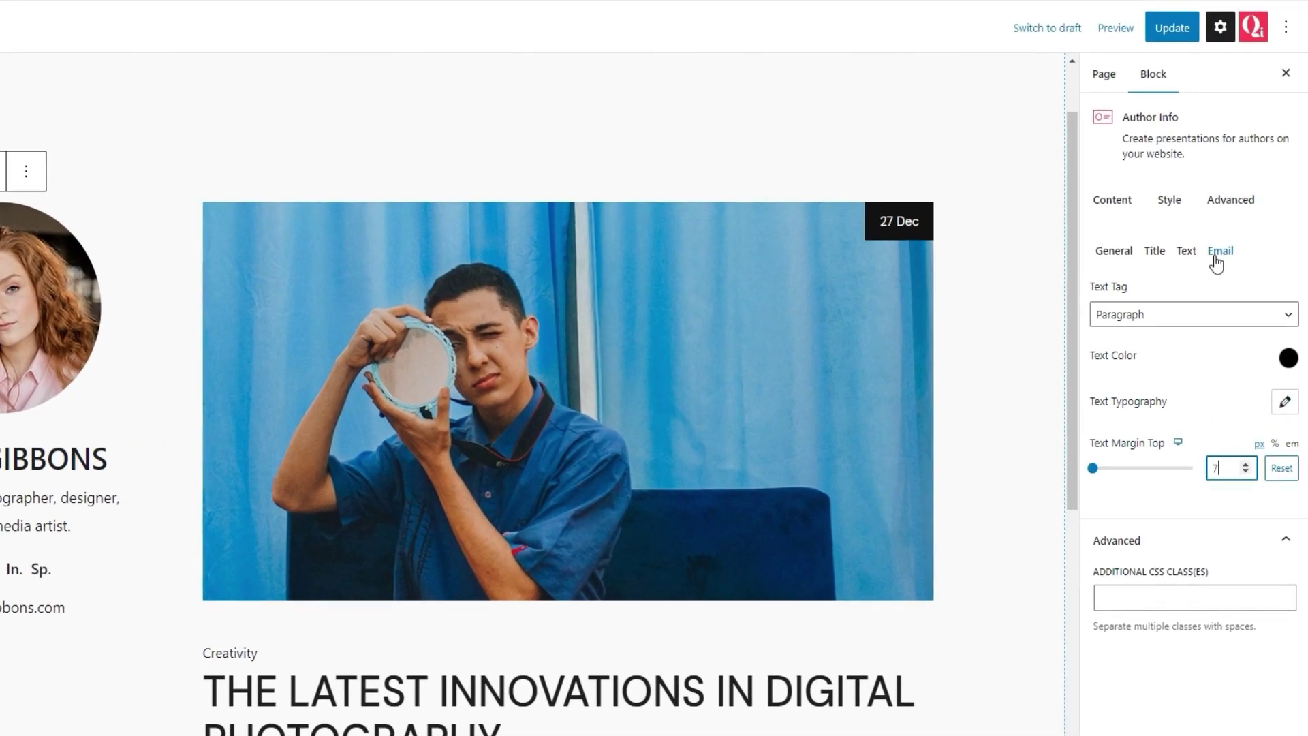
Step: Set the email colour to #228ccc and its hover colour to #228cccbf
{"action": "left_click", "coordinate": [1233, 261]}
{"action": "left_click", "coordinate": [1289, 289]}
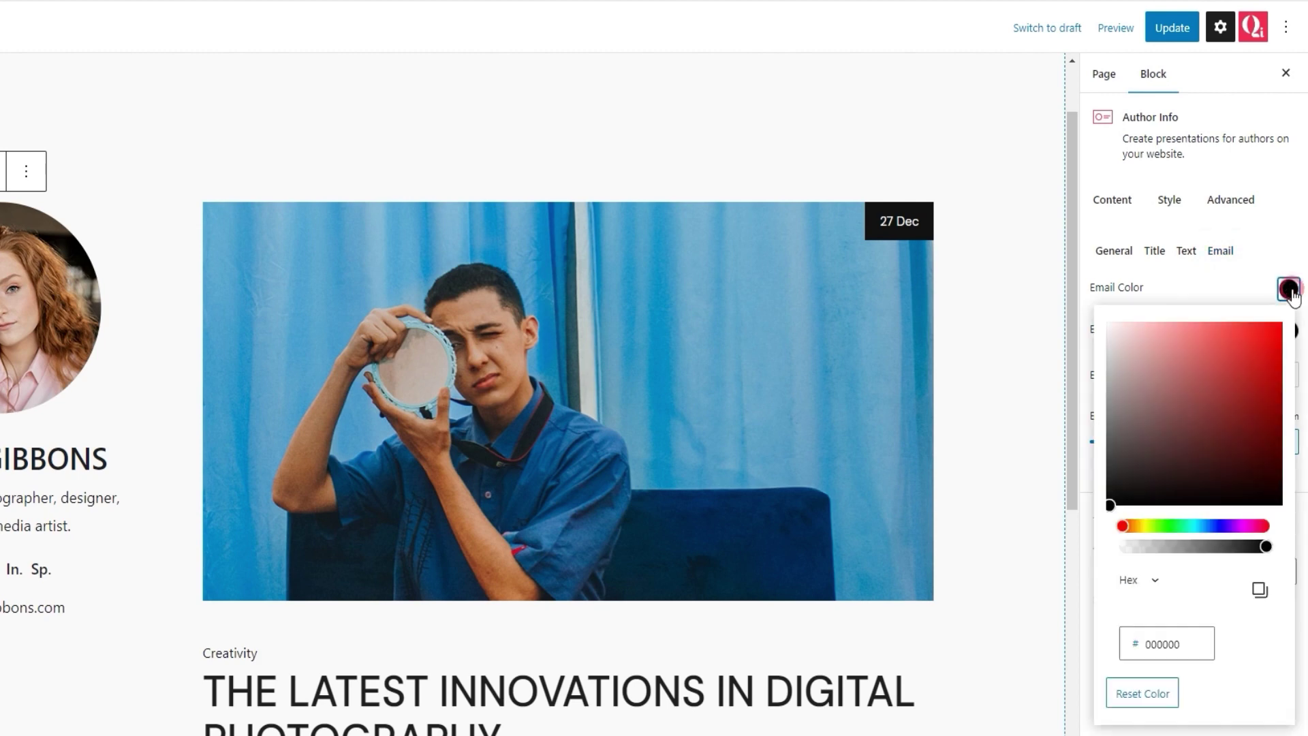
{"action": "left_click_drag", "start_coordinate": [1255, 370], "coordinate": [1224, 351]}
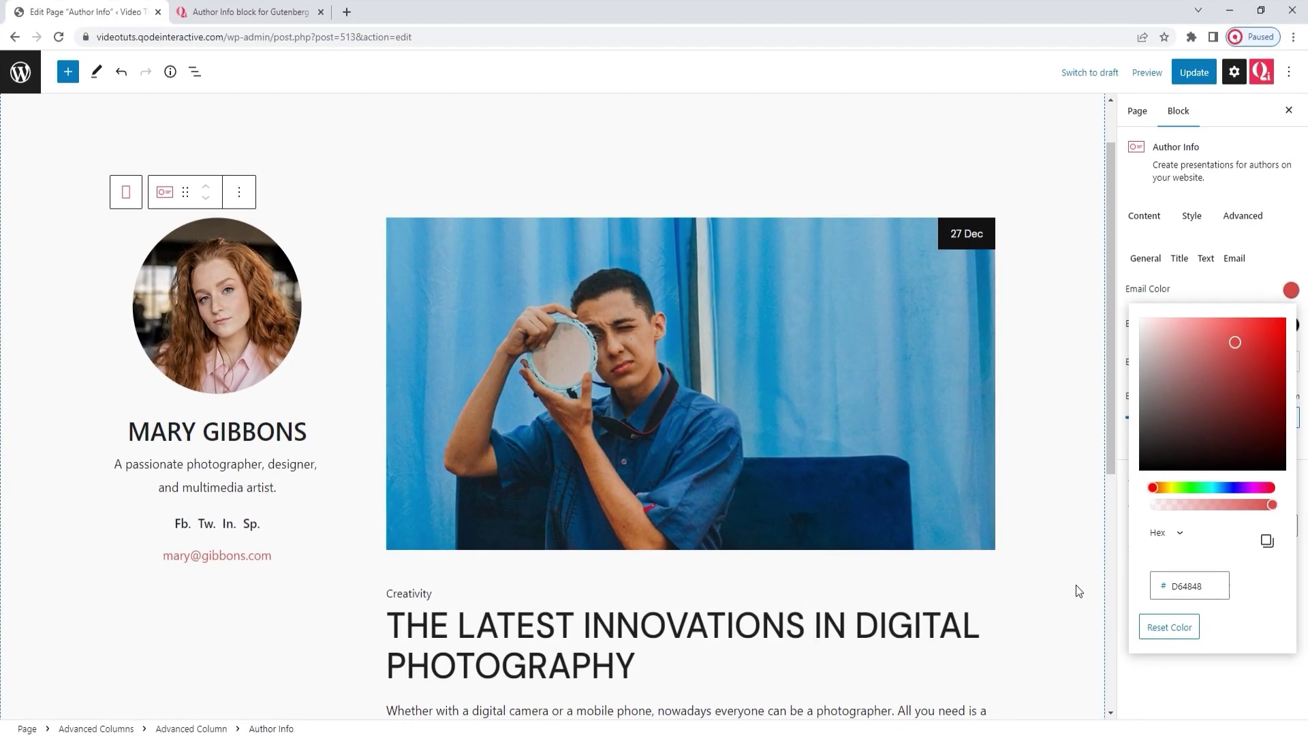
{"action": "left_click_drag", "start_coordinate": [1177, 587], "coordinate": [1210, 598]}
{"action": "type", "text": "228ccc"}
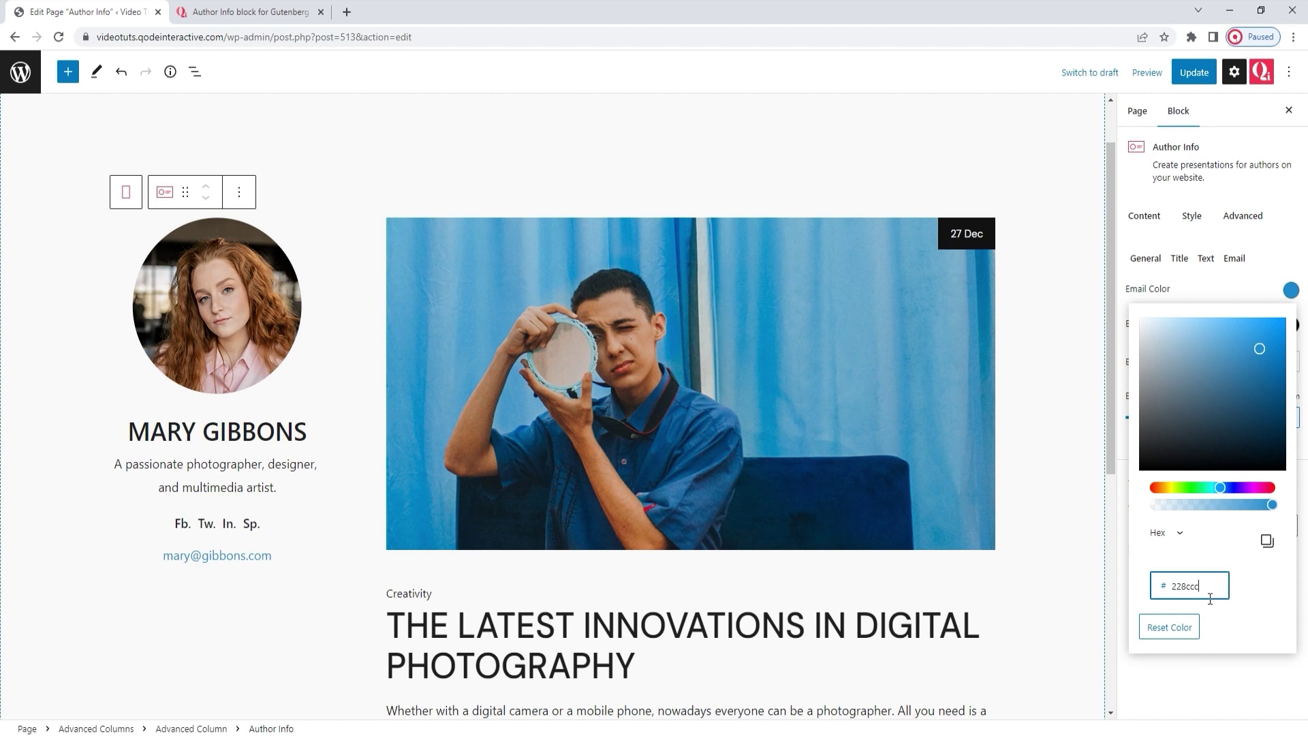
{"action": "left_click", "coordinate": [1291, 291]}
{"action": "left_click", "coordinate": [1290, 326]}
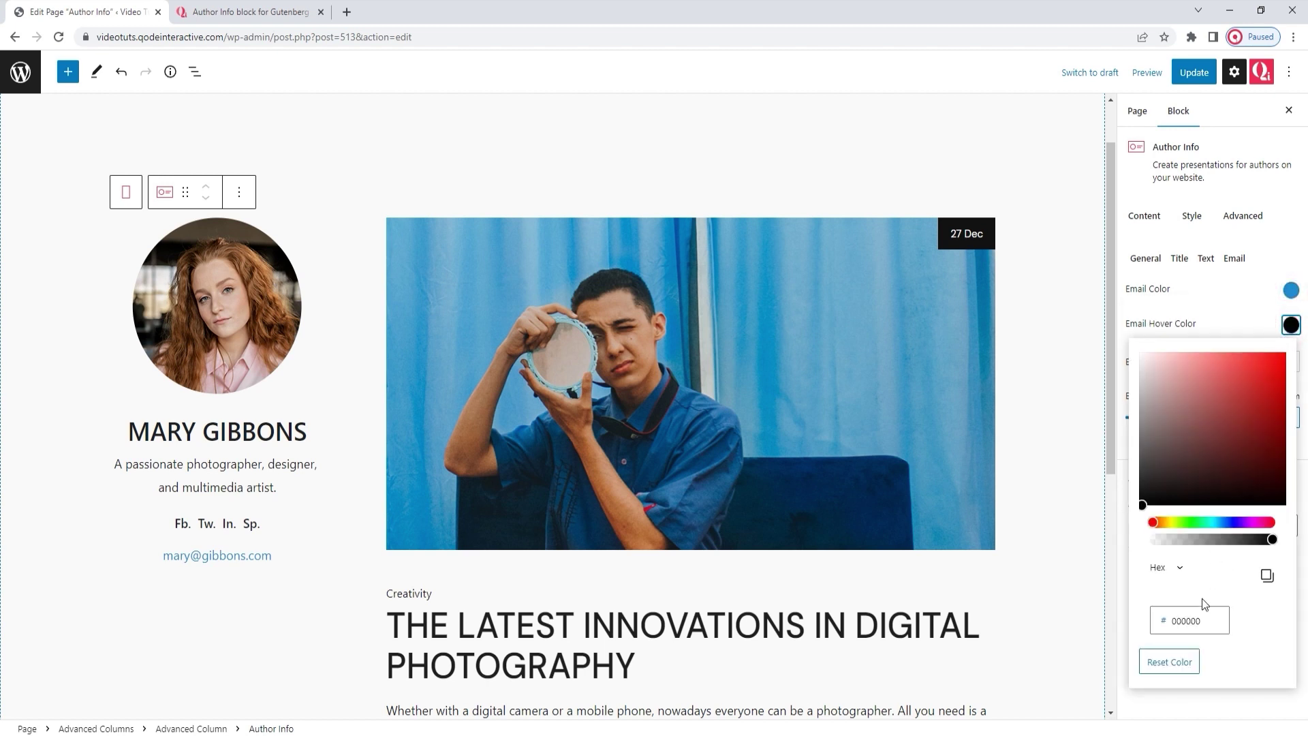
{"action": "double_click", "coordinate": [1207, 621]}
{"action": "type", "text": "228"}
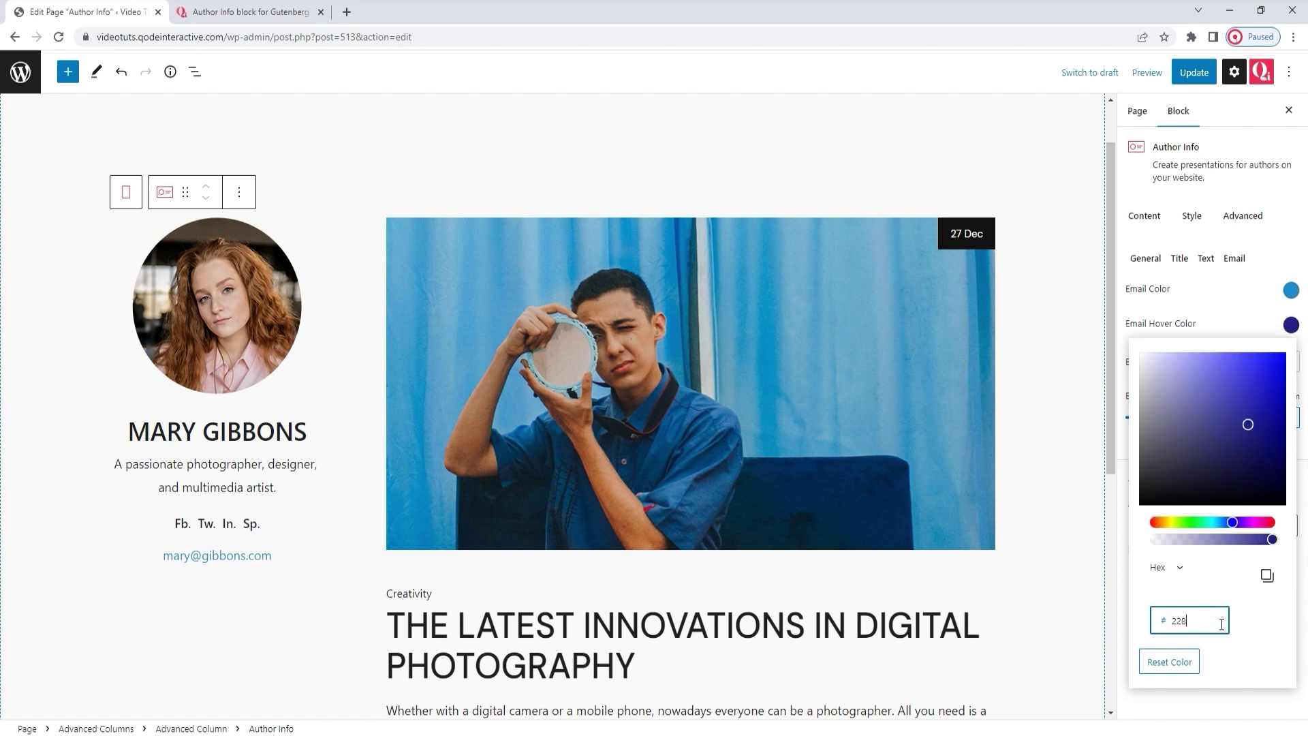
{"action": "type", "text": "cccbf"}
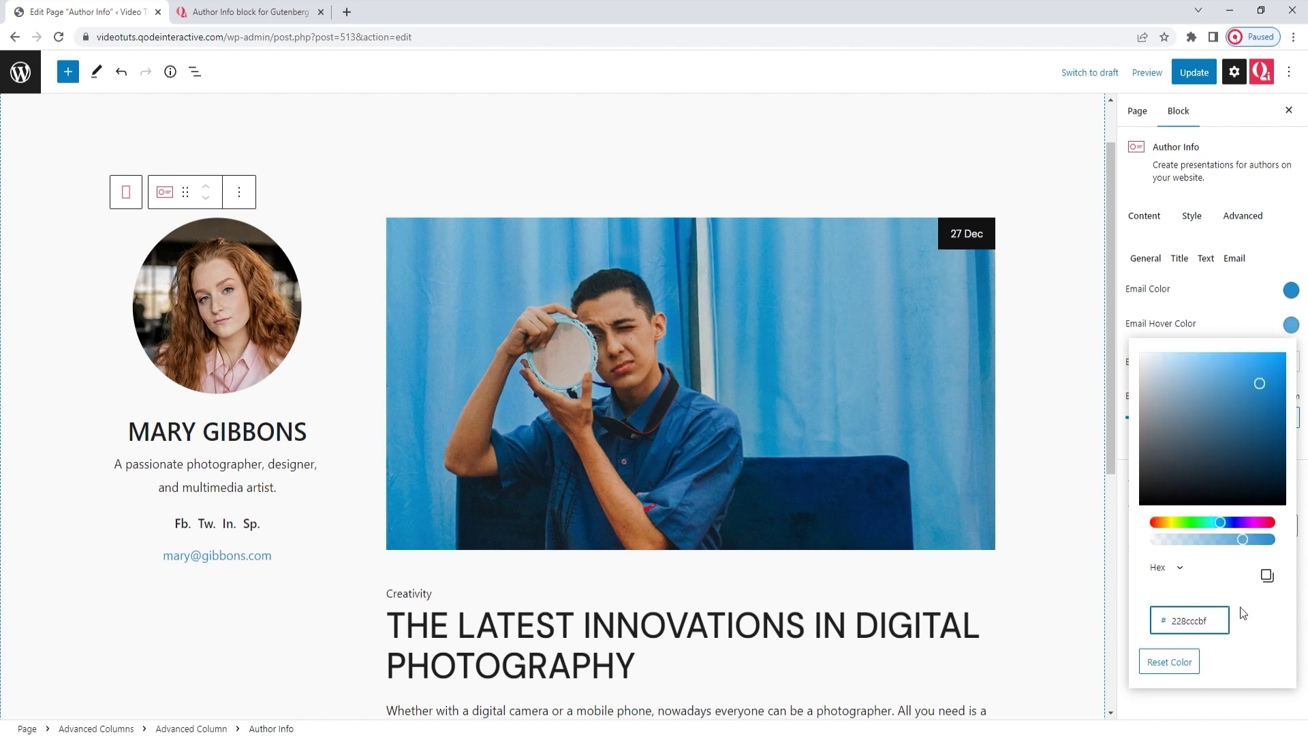
{"action": "left_click", "coordinate": [1290, 325]}
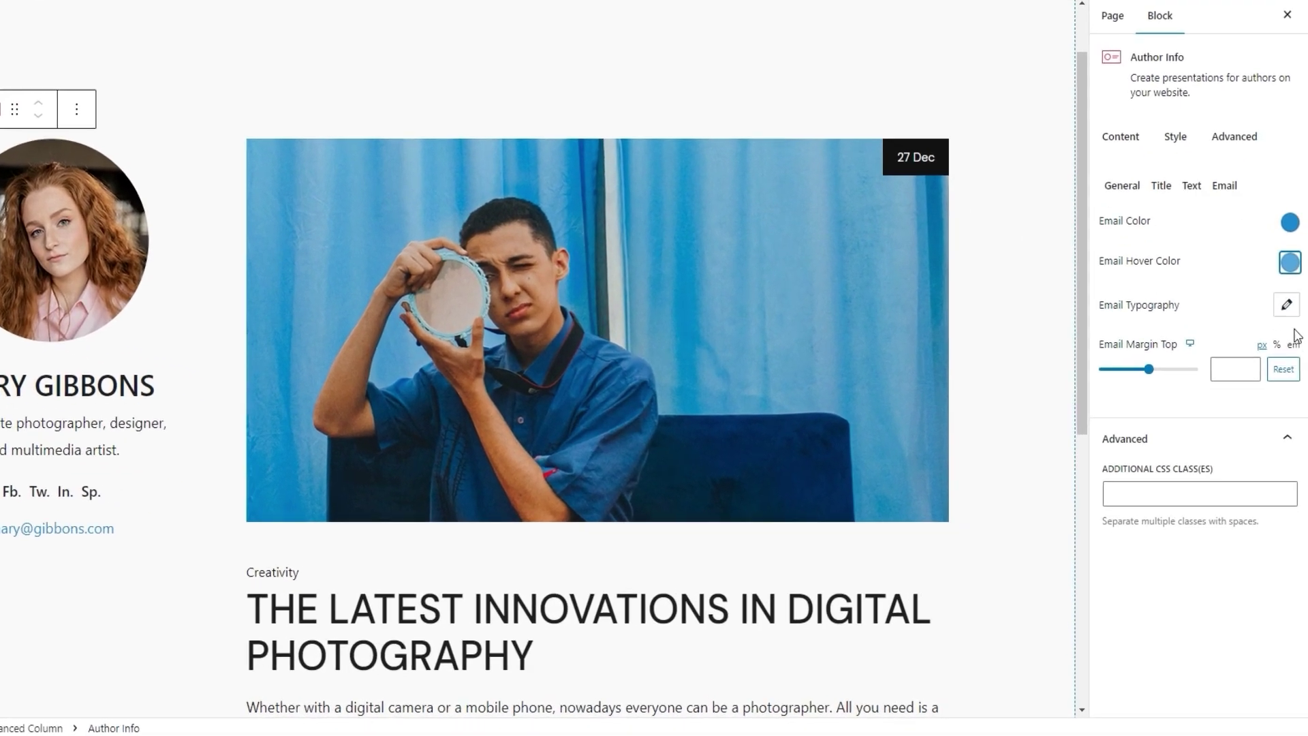
Step: Set the email font to DM Sans at 17px with a 21px top margin
{"action": "left_click", "coordinate": [1288, 362]}
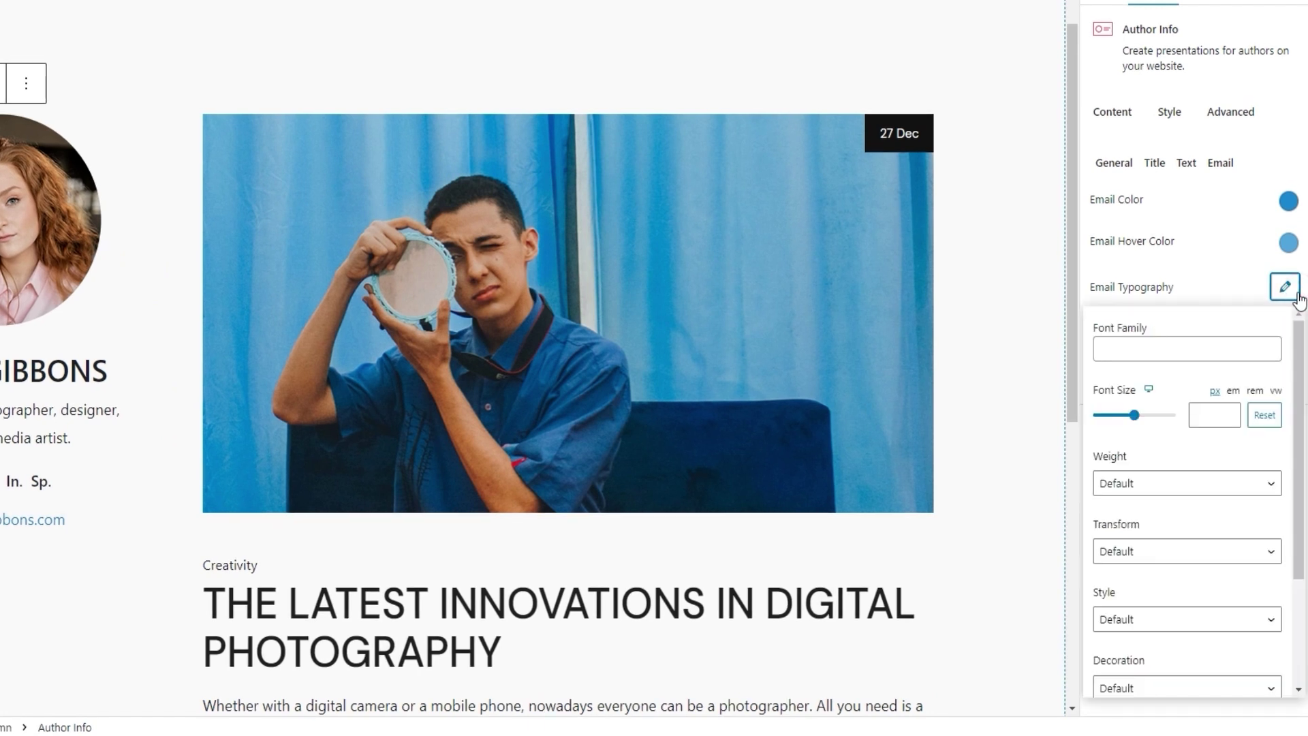
{"action": "left_click", "coordinate": [1162, 349]}
{"action": "type", "text": "dm"}
{"action": "left_click", "coordinate": [1145, 380]}
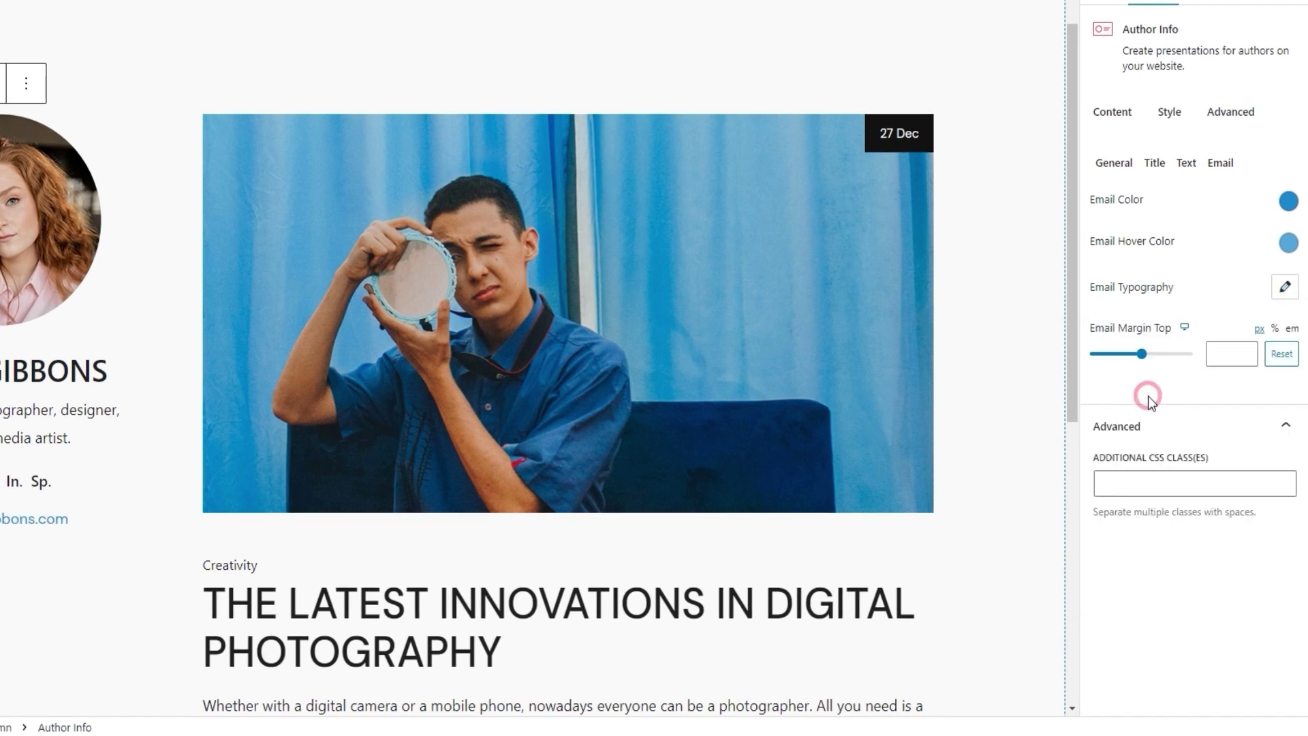
{"action": "left_click", "coordinate": [1286, 287]}
{"action": "left_click", "coordinate": [1196, 413]}
{"action": "type", "text": "17"}
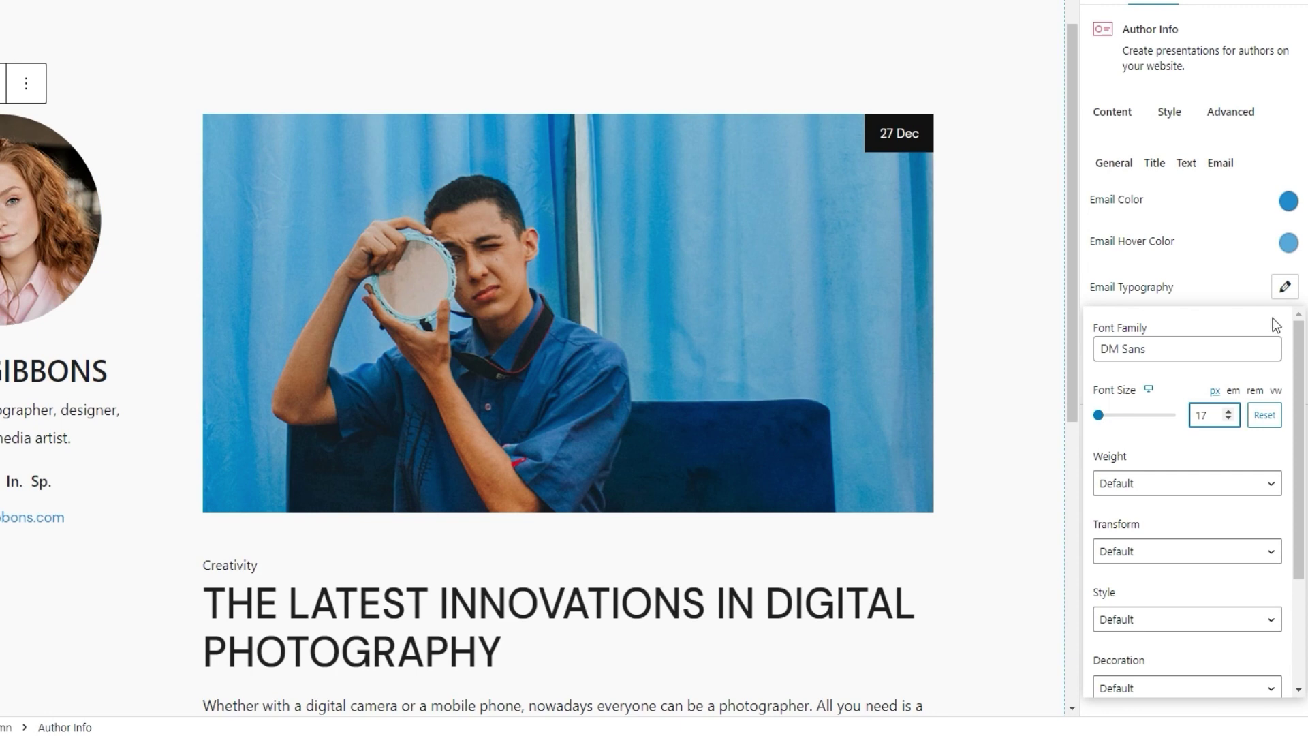
{"action": "left_click", "coordinate": [1285, 287]}
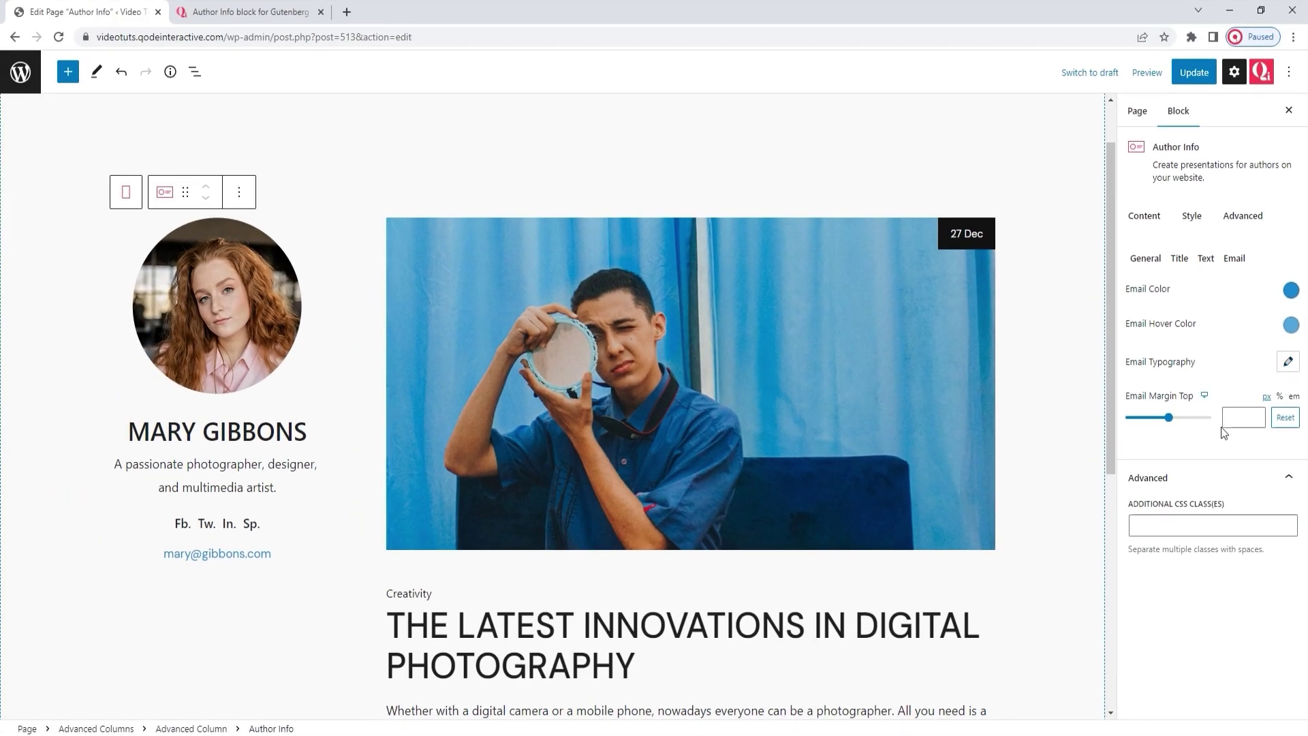
{"action": "left_click", "coordinate": [1237, 417]}
{"action": "type", "text": "21"}
{"action": "left_click", "coordinate": [1213, 449]}
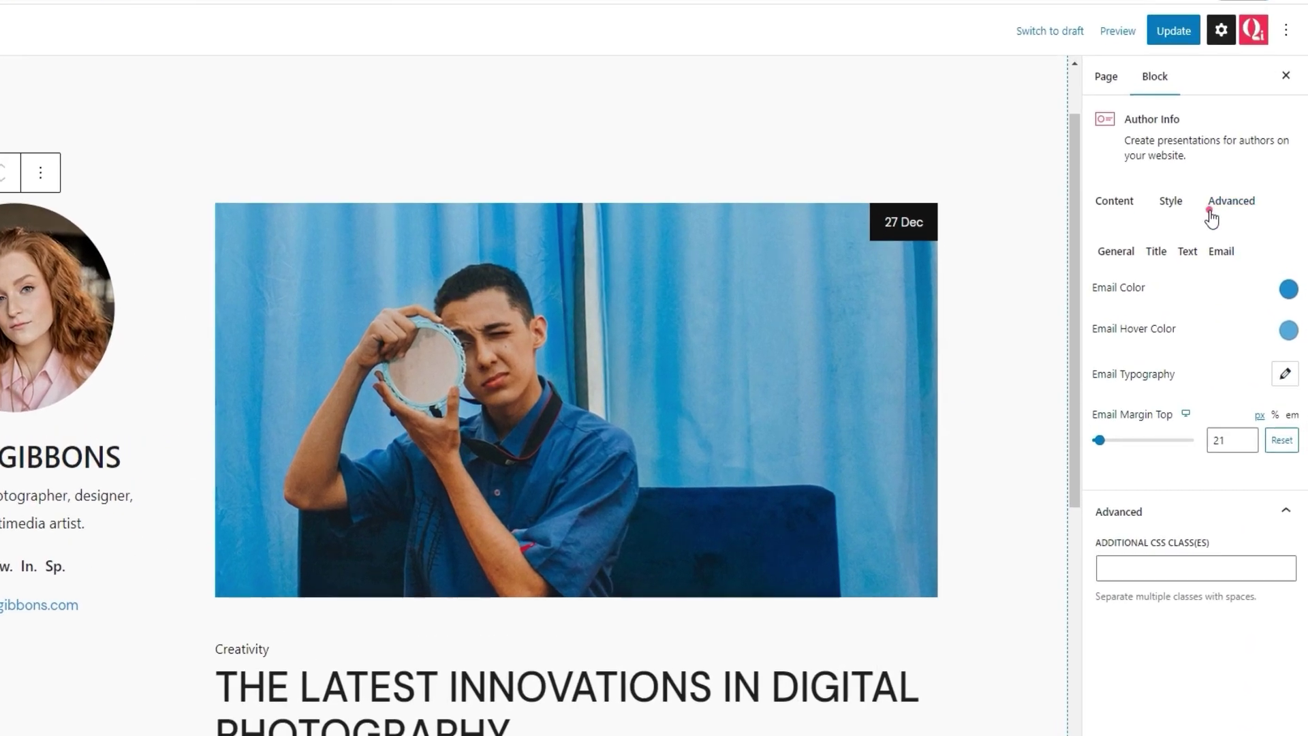
Step: Review the block's Advanced settings, update the page, and return to the Qi Blocks demo page
{"action": "left_click", "coordinate": [1243, 215]}
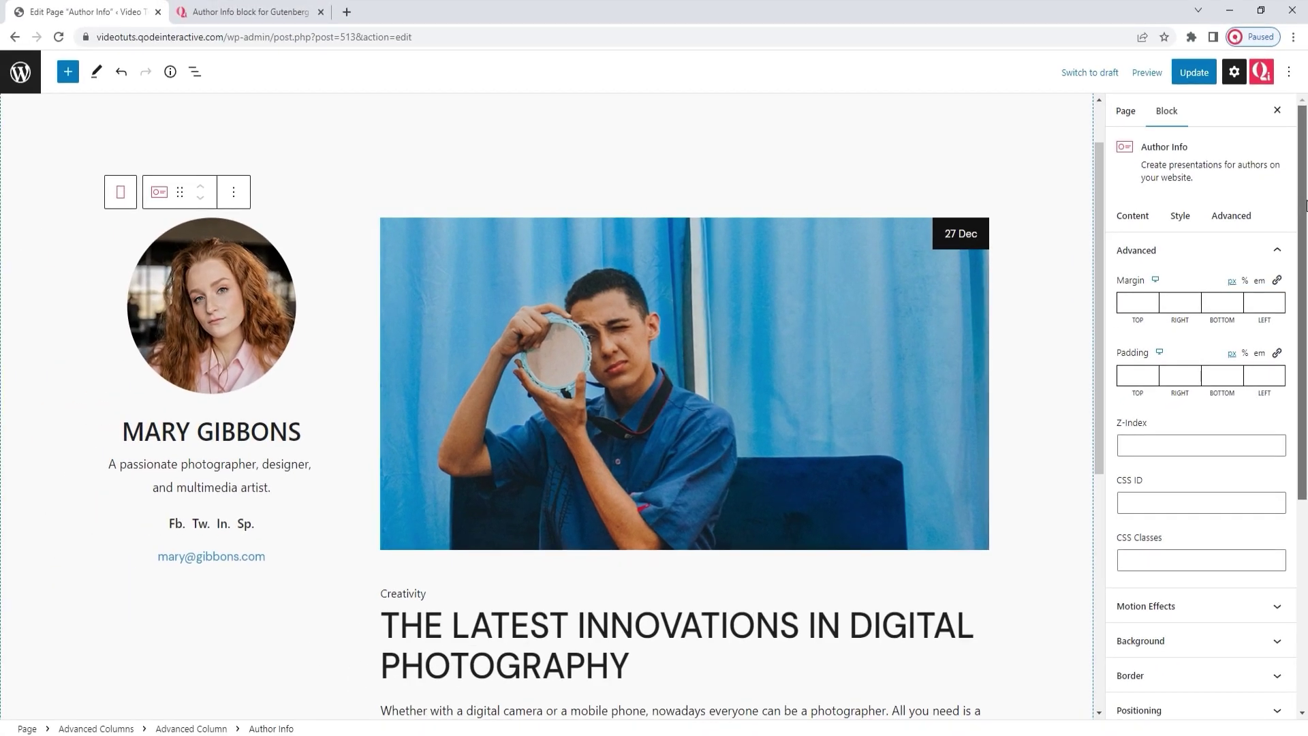
{"action": "left_click_drag", "start_coordinate": [1307, 206], "coordinate": [1299, 449]}
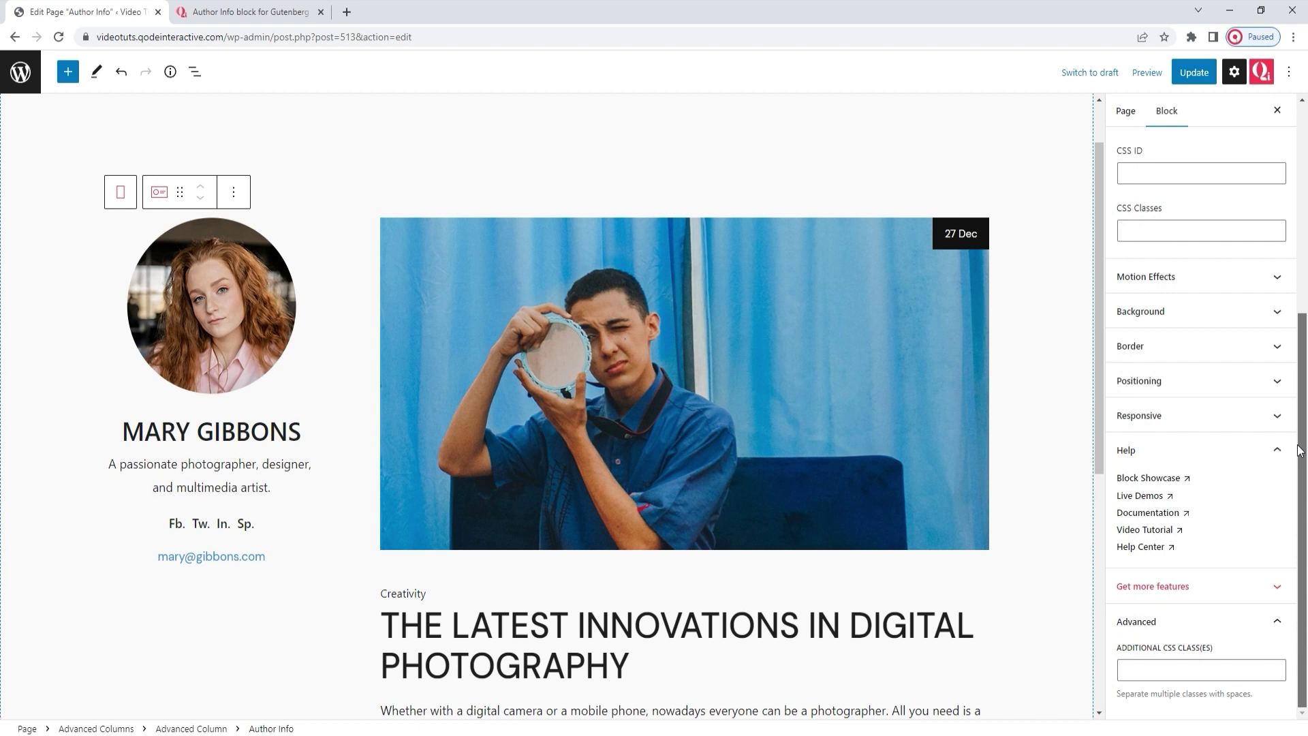
{"action": "left_click_drag", "start_coordinate": [1299, 450], "coordinate": [1304, 170]}
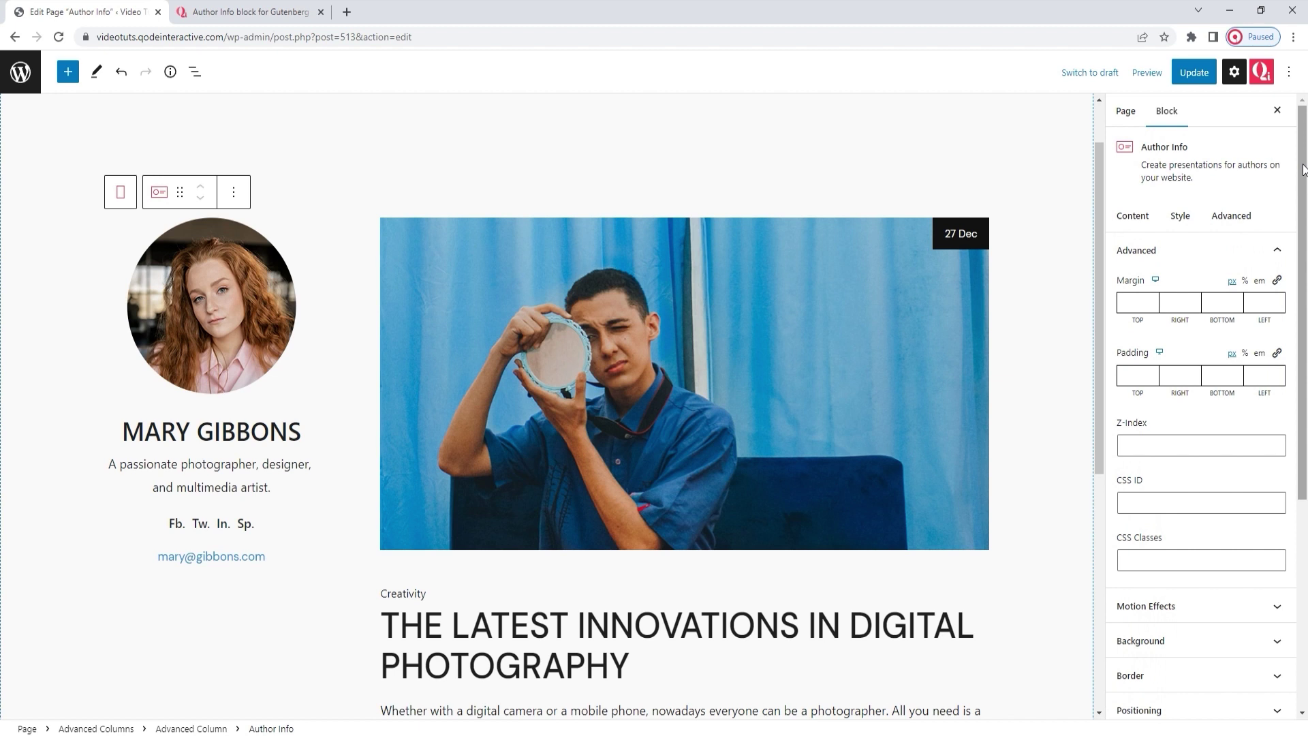
{"action": "left_click_drag", "start_coordinate": [1099, 184], "coordinate": [1103, 228]}
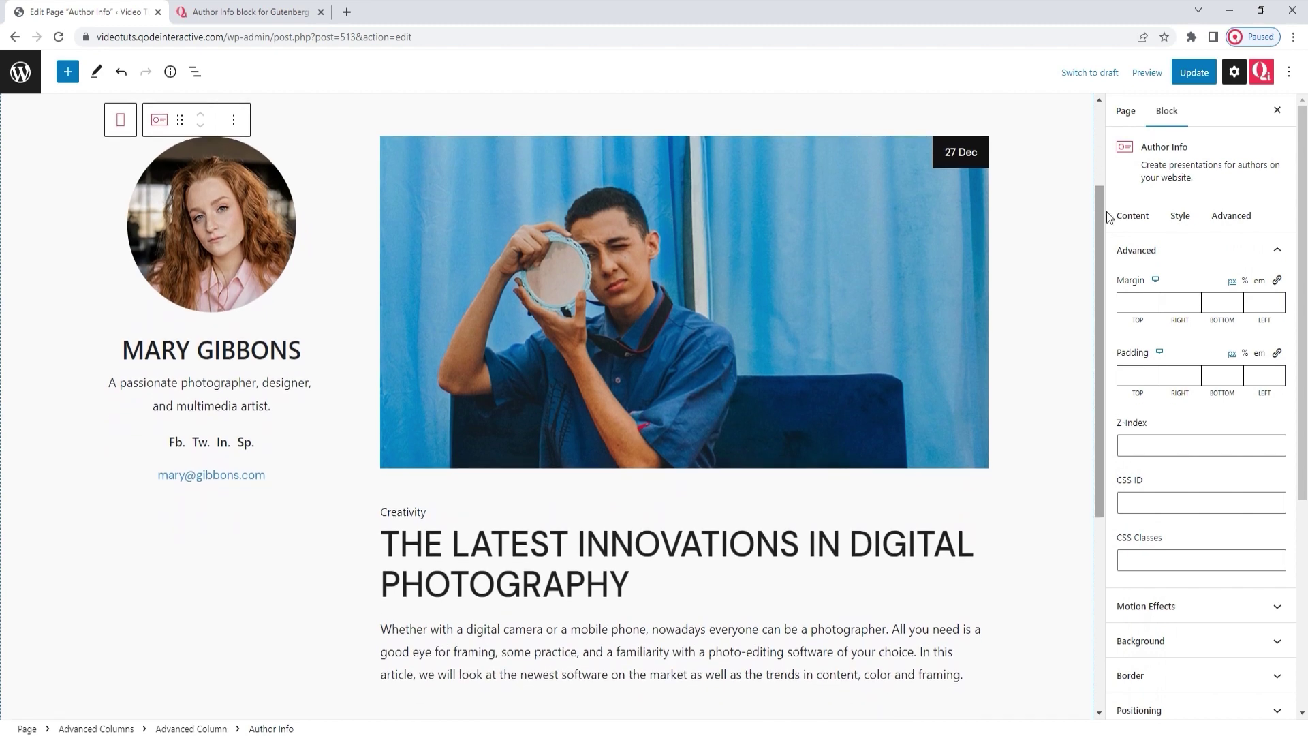
{"action": "left_click", "coordinate": [1185, 75]}
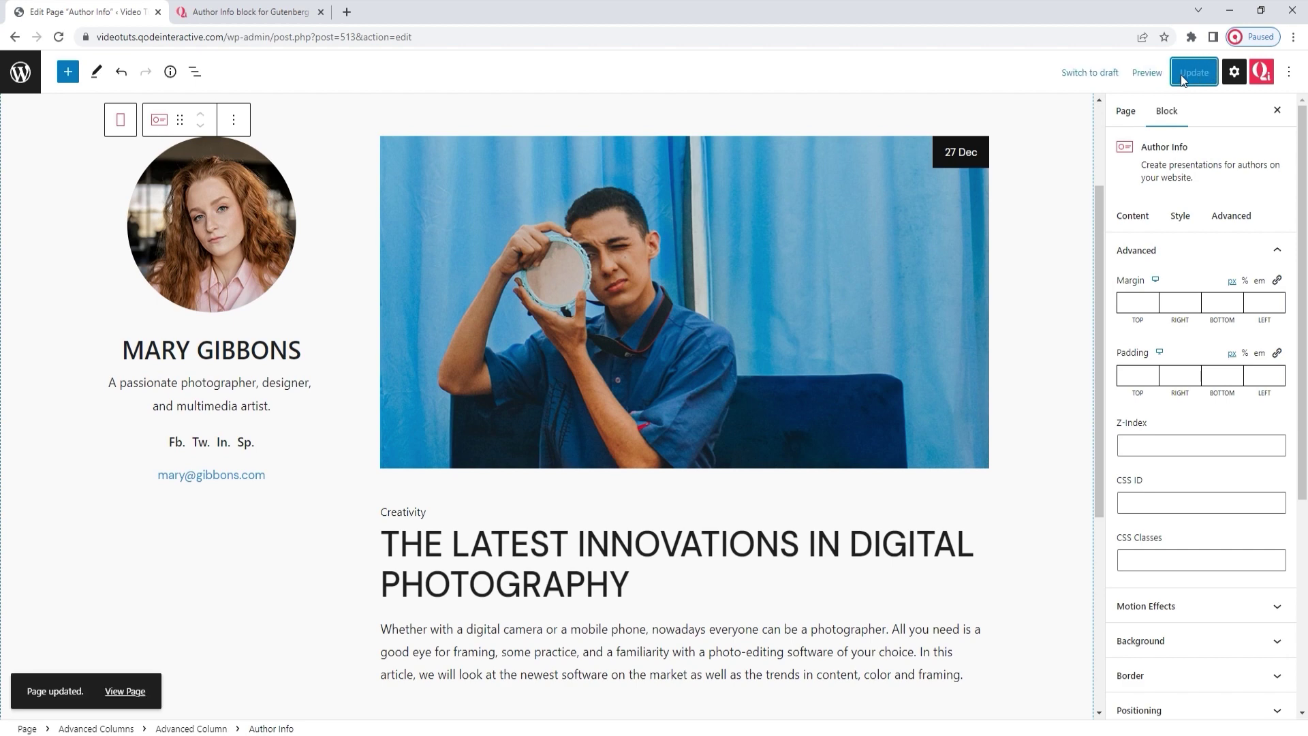
{"action": "left_click", "coordinate": [299, 13]}
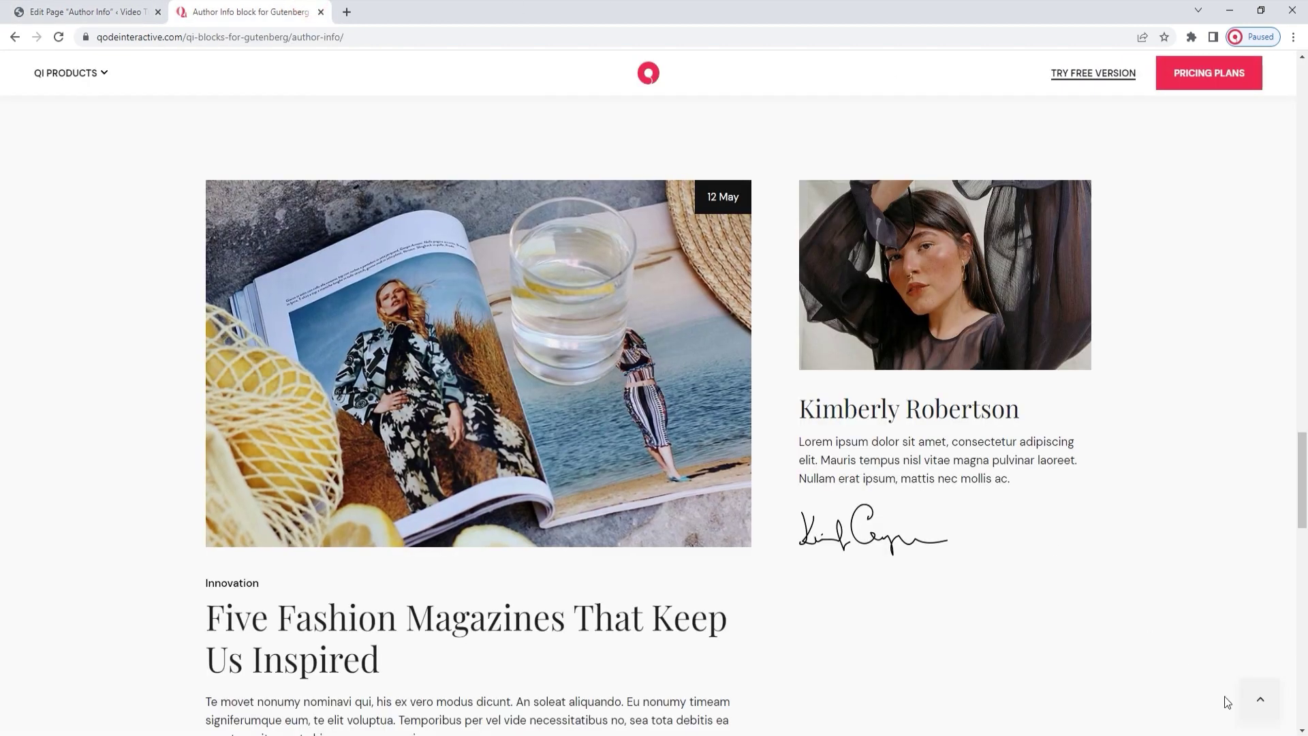
{"action": "left_click", "coordinate": [1267, 704]}
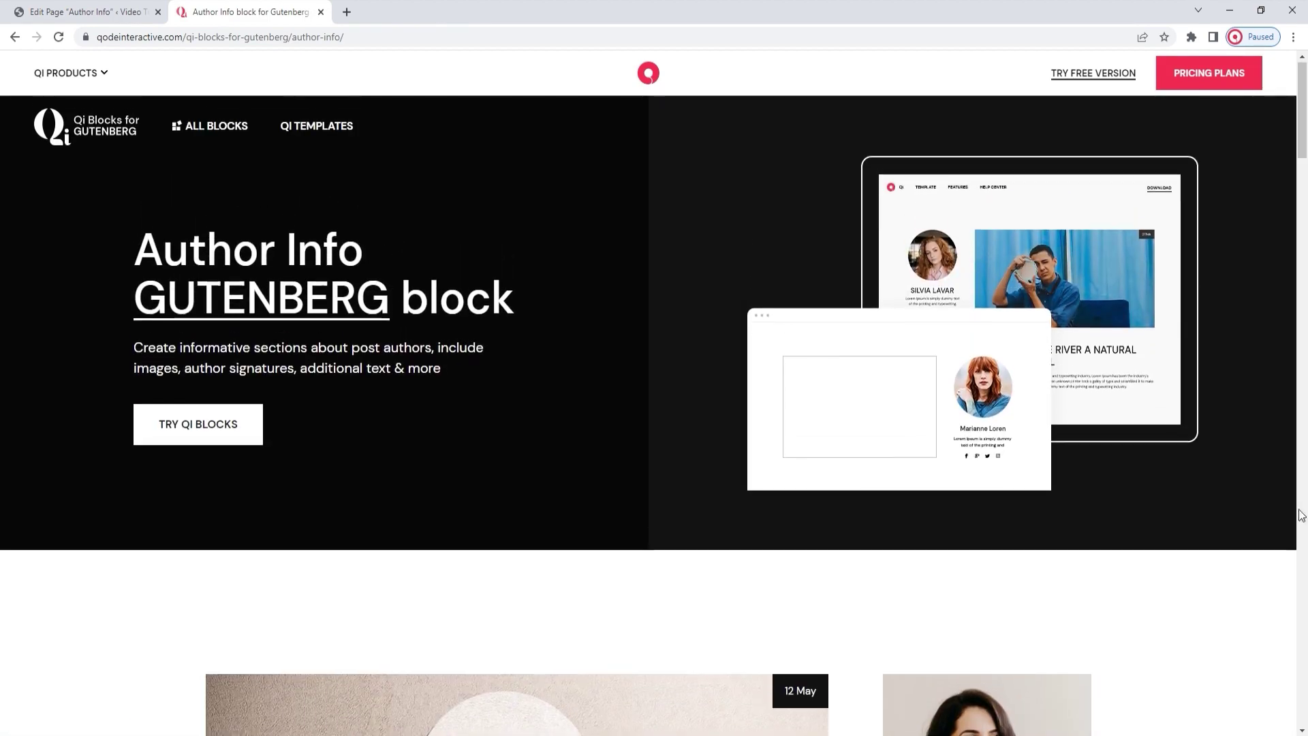
{"action": "left_click_drag", "start_coordinate": [1304, 136], "coordinate": [1307, 629]}
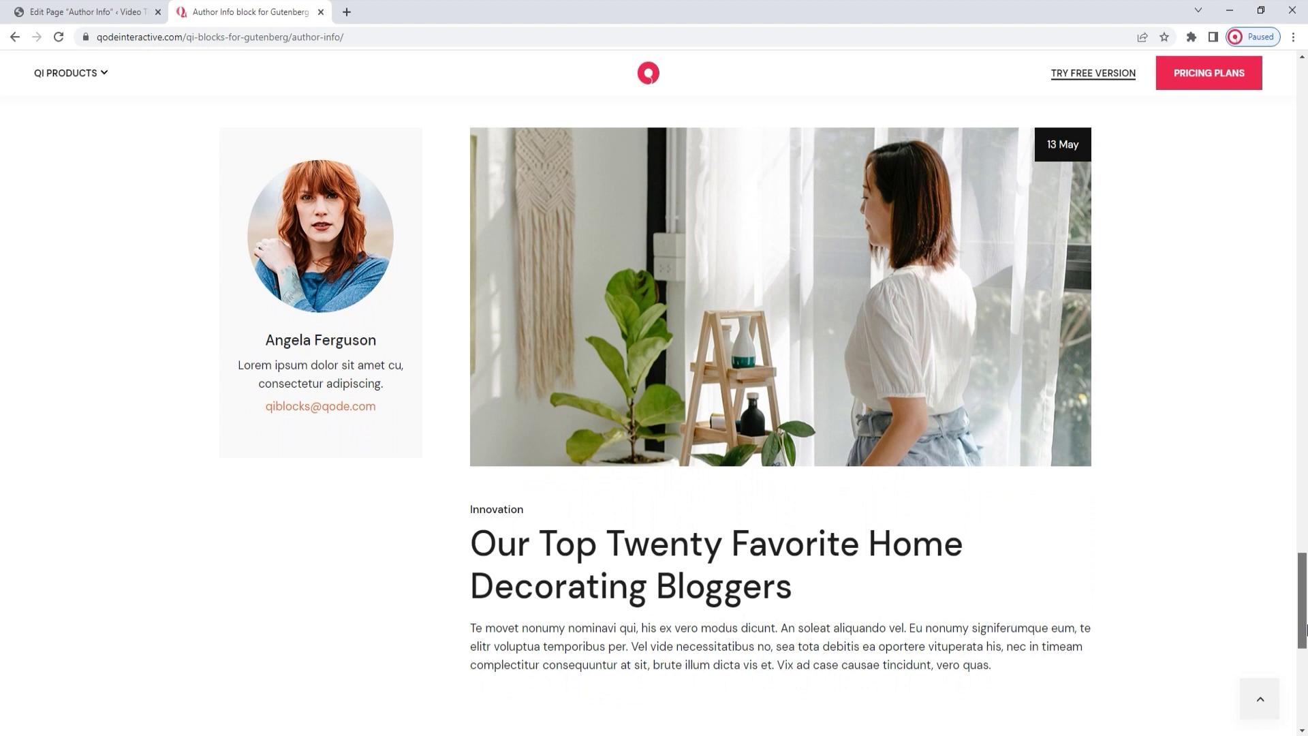
{"action": "left_click_drag", "start_coordinate": [1303, 628], "coordinate": [1303, 647]}
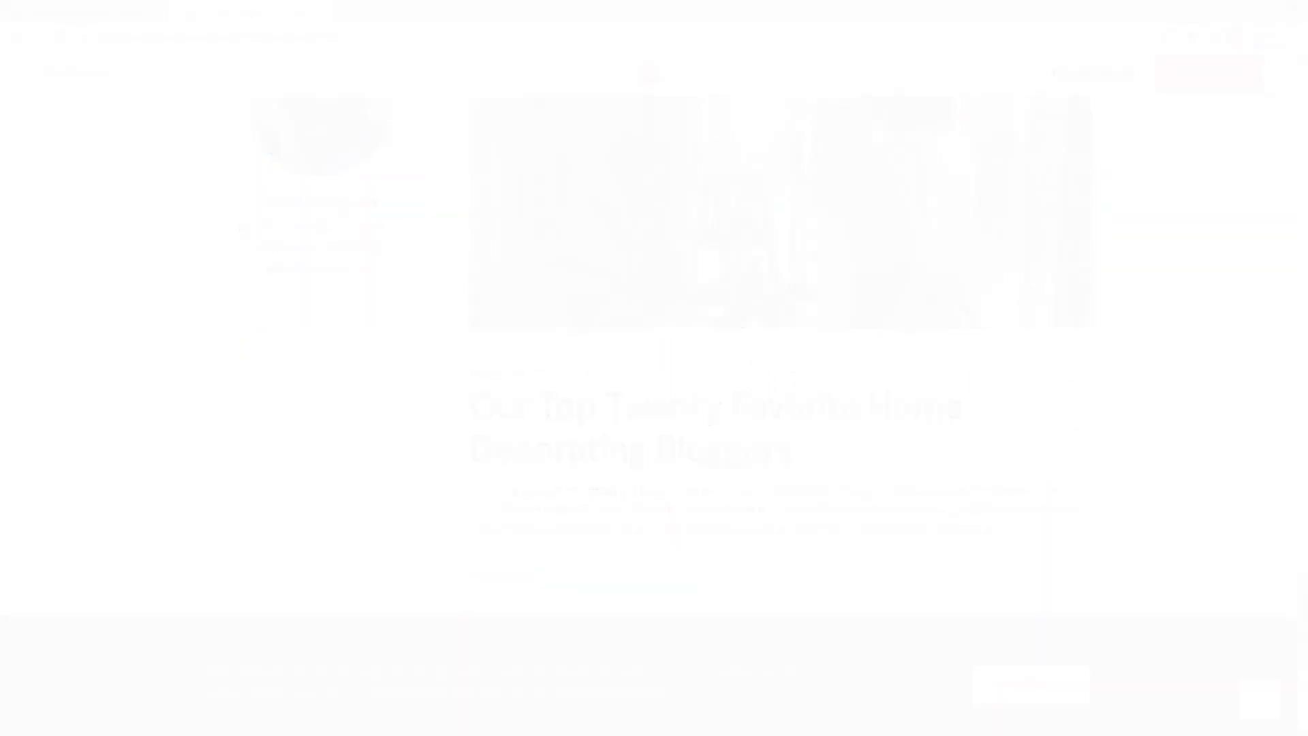